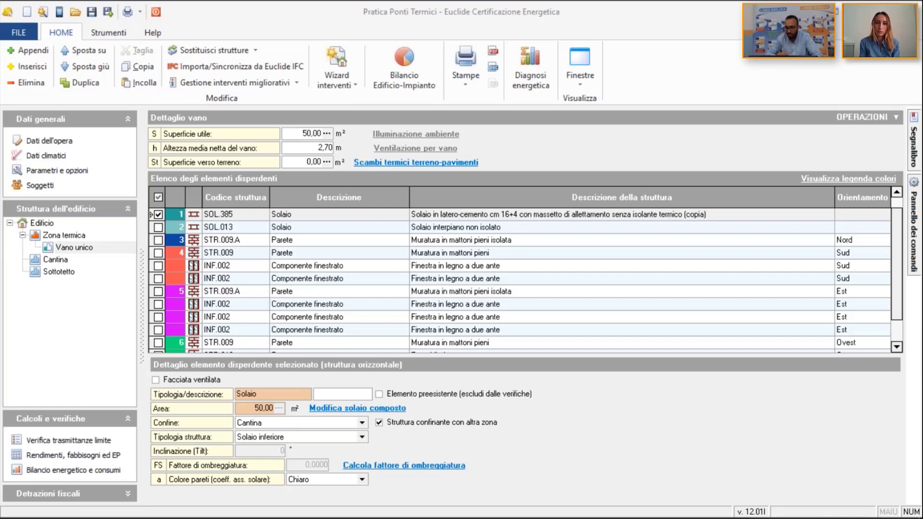
pyautogui.click(421, 244)
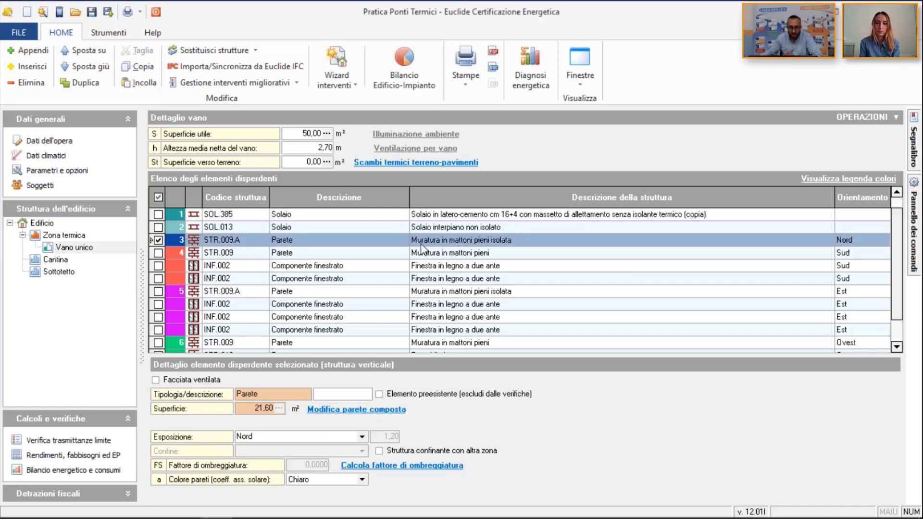
pyautogui.press('Down')
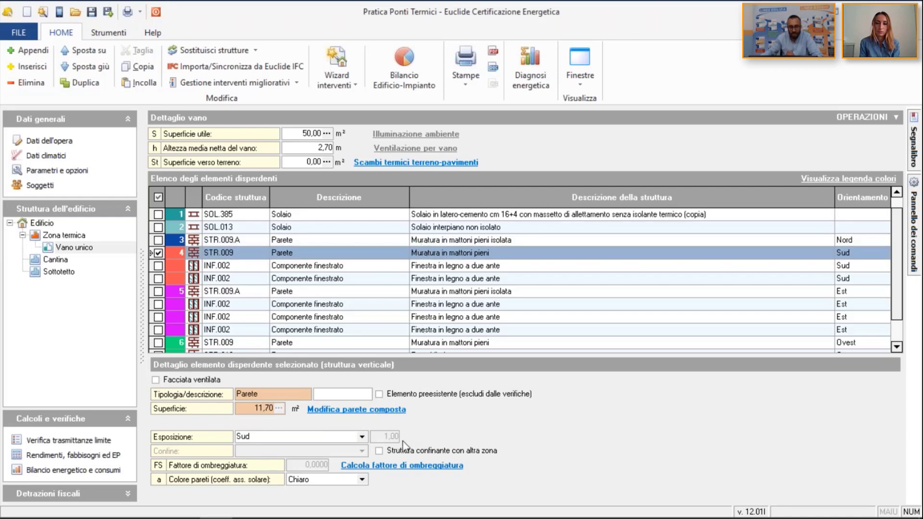
pyautogui.click(383, 410)
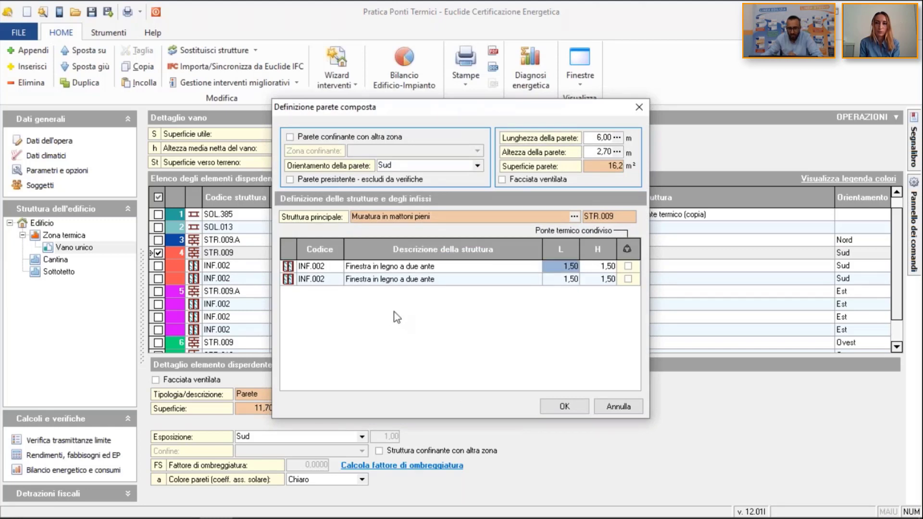
pyautogui.click(639, 107)
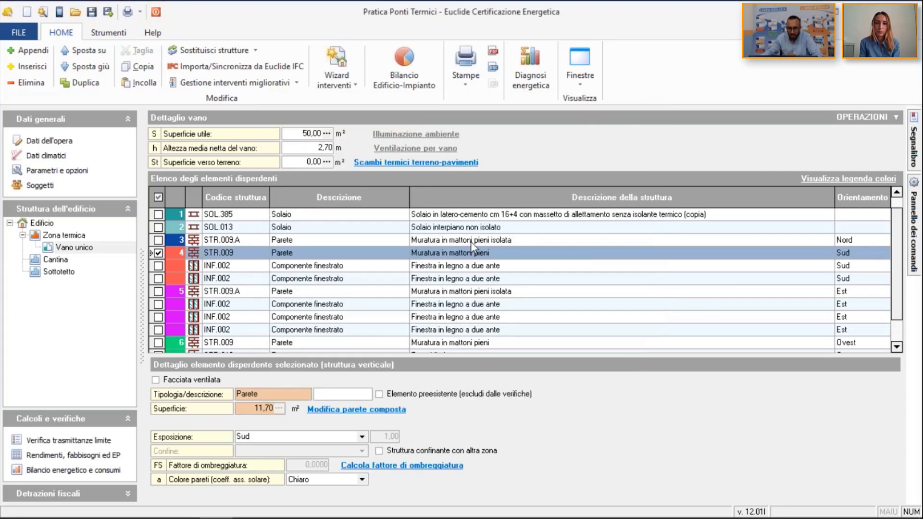
# - Open the composite wall definition of the north-facing STR.009.A wall and start inserting a thermal bridge from the Abaco
pyautogui.click(469, 240)
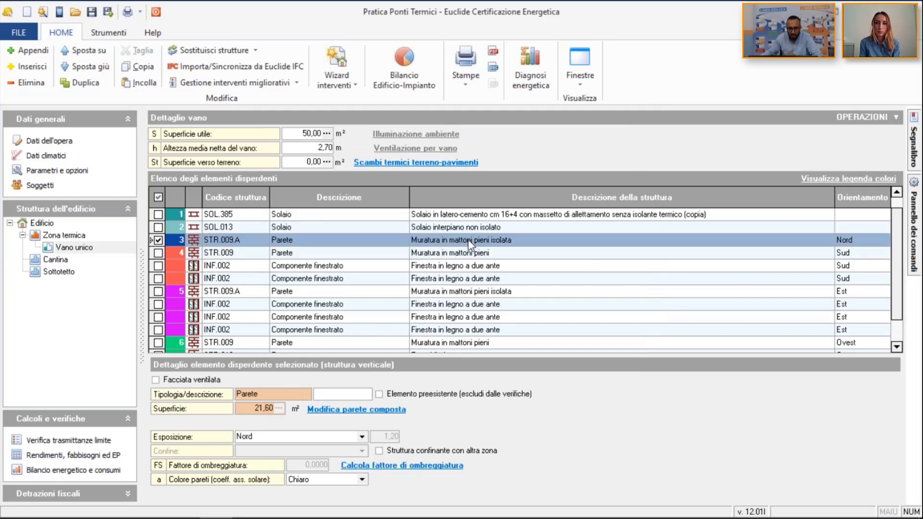
pyautogui.click(373, 411)
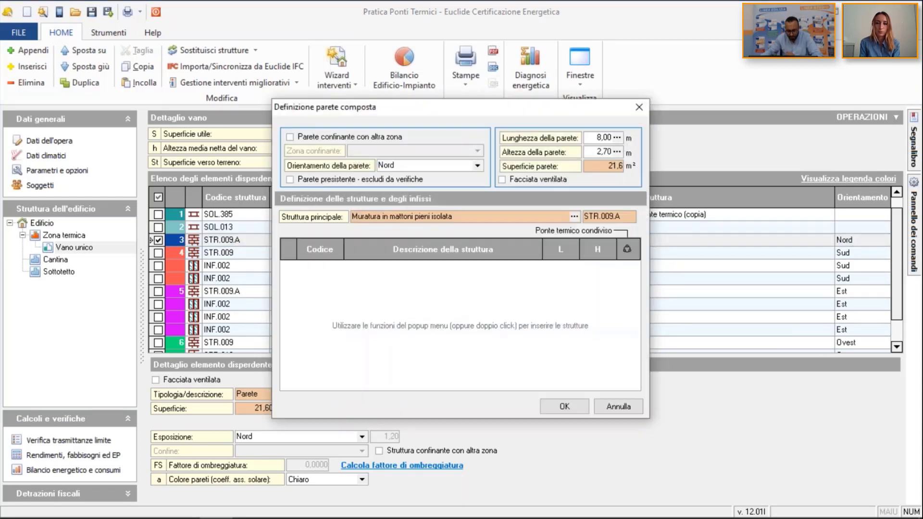
pyautogui.rightClick(382, 293)
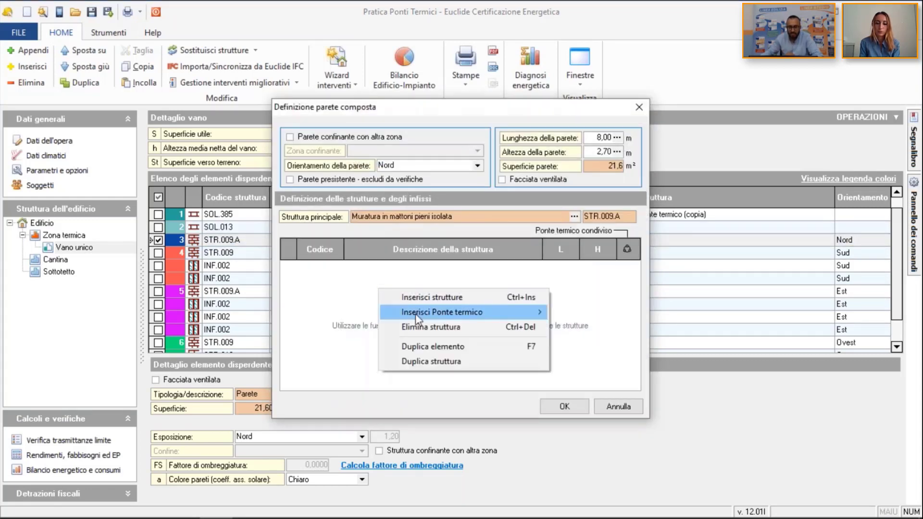
pyautogui.moveTo(416, 313)
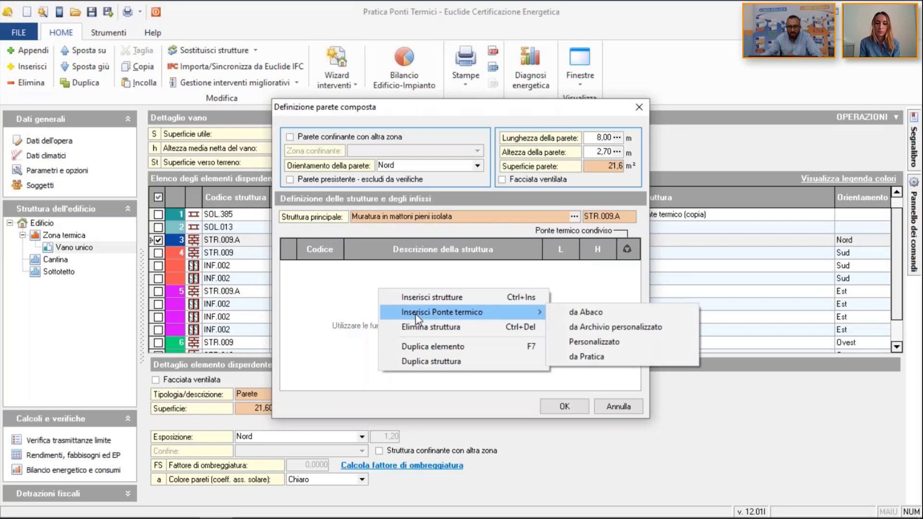
pyautogui.click(578, 313)
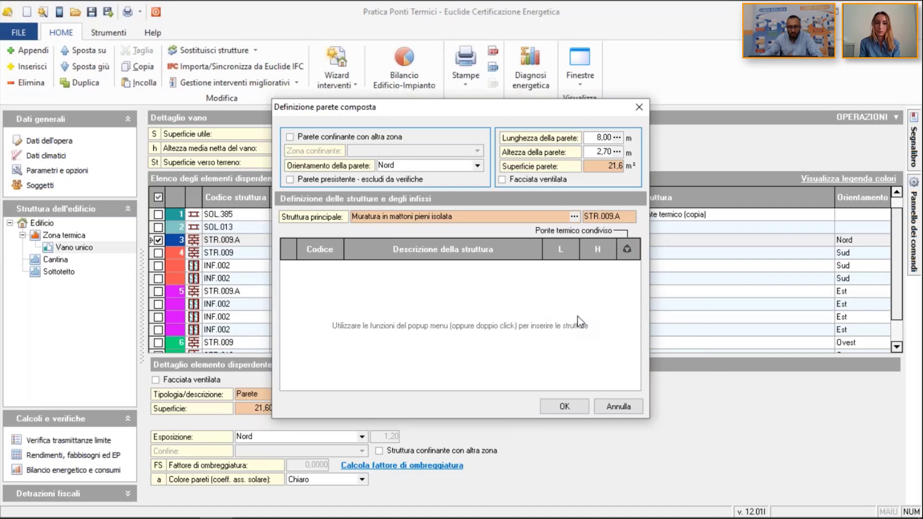
# - Set the thermal bridge typology to Angoli sporgenti senza Pilastro
pyautogui.click(466, 181)
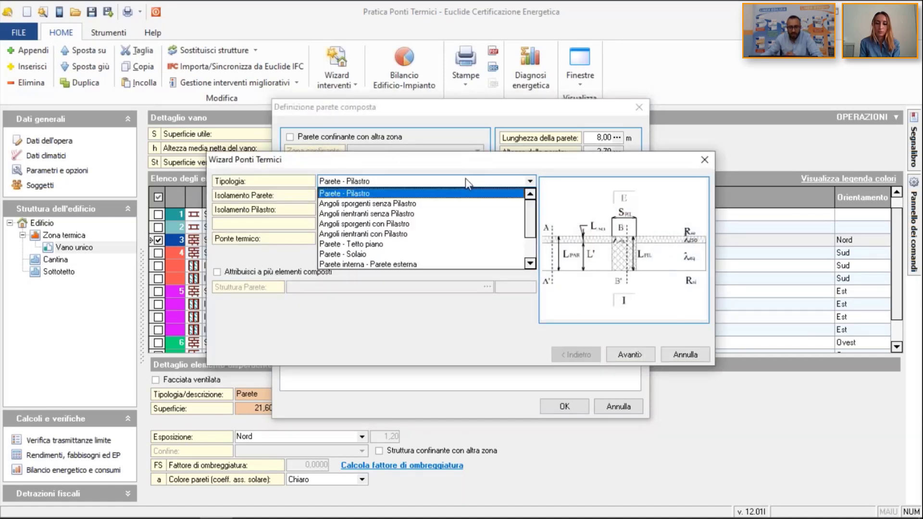
pyautogui.click(467, 182)
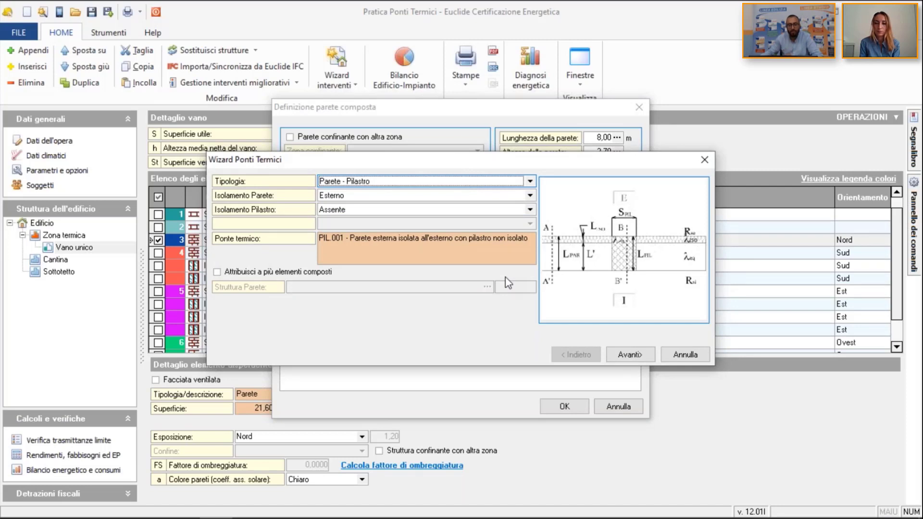
pyautogui.click(455, 181)
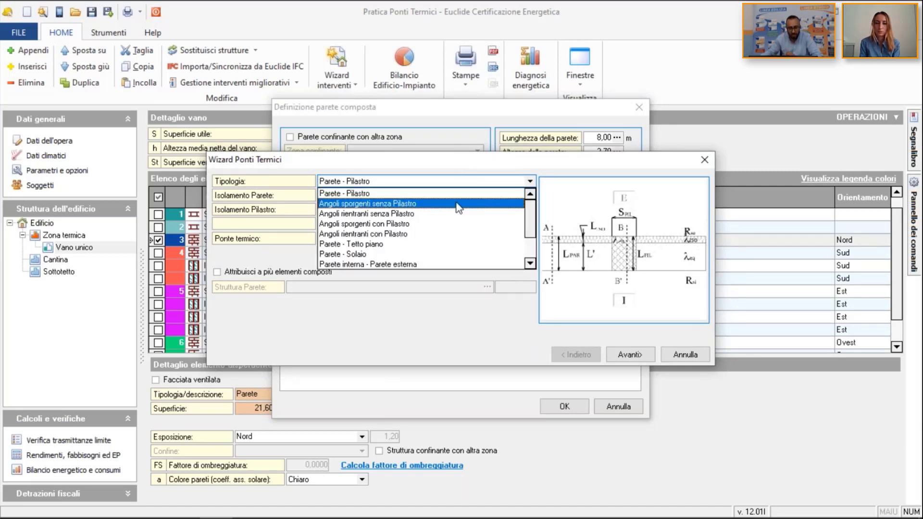
pyautogui.click(456, 203)
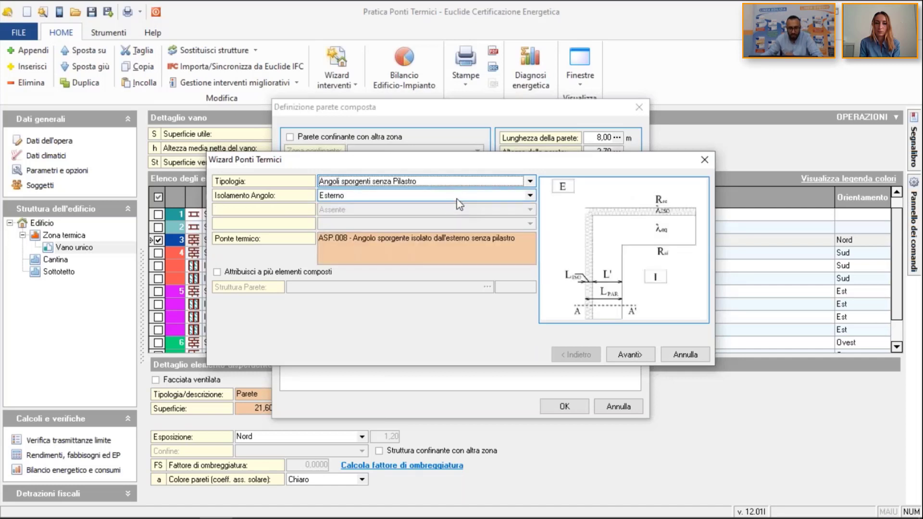
# - Try the In mezzeria and Assente options for the corner insulation and return it to Esterno
pyautogui.click(457, 196)
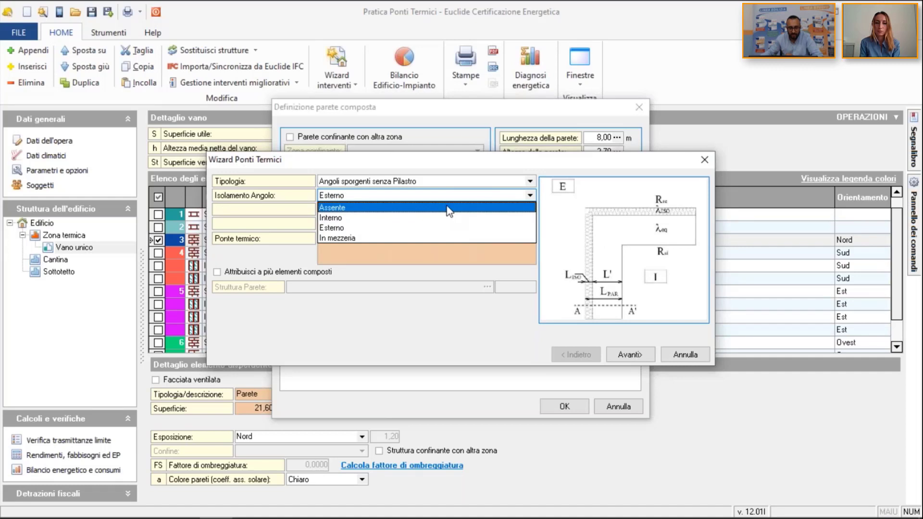
pyautogui.click(448, 207)
pyautogui.press('Down')
pyautogui.press('Down')
pyautogui.press('Down')
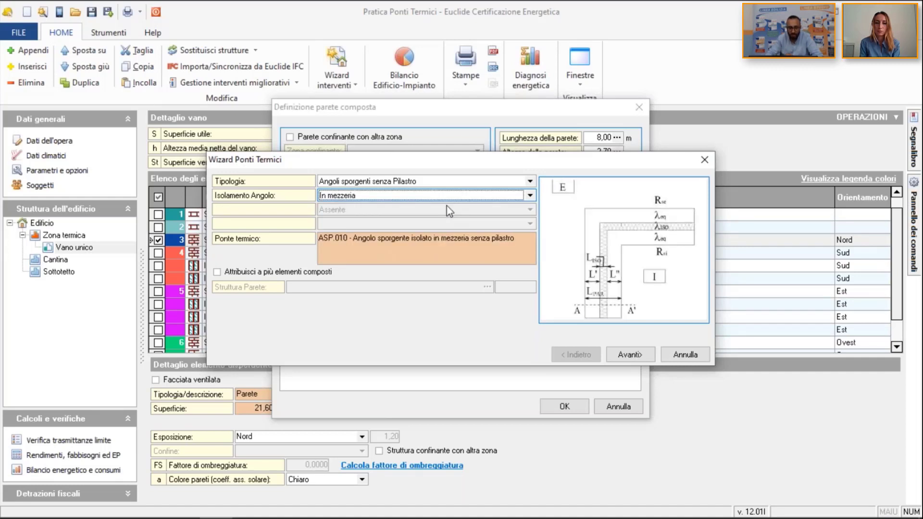
pyautogui.hotkey('alt', 'Down')
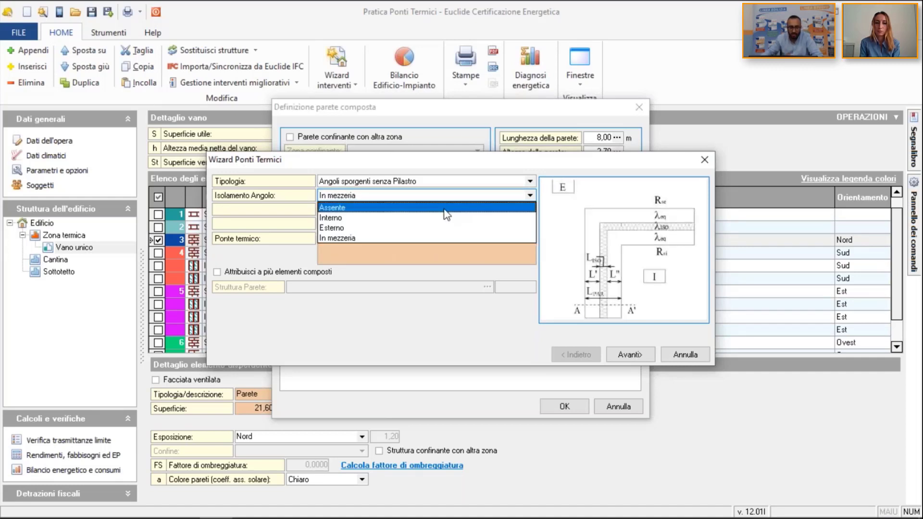
pyautogui.click(443, 210)
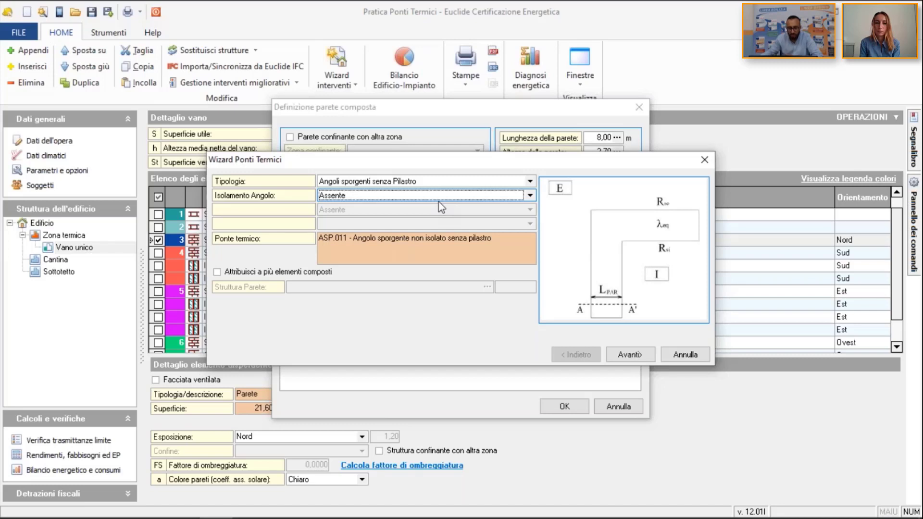
pyautogui.click(437, 196)
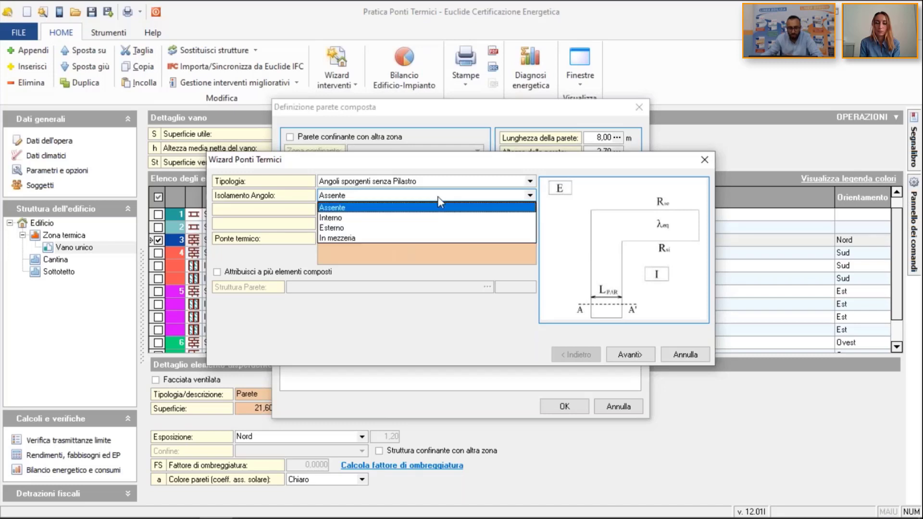
pyautogui.click(435, 229)
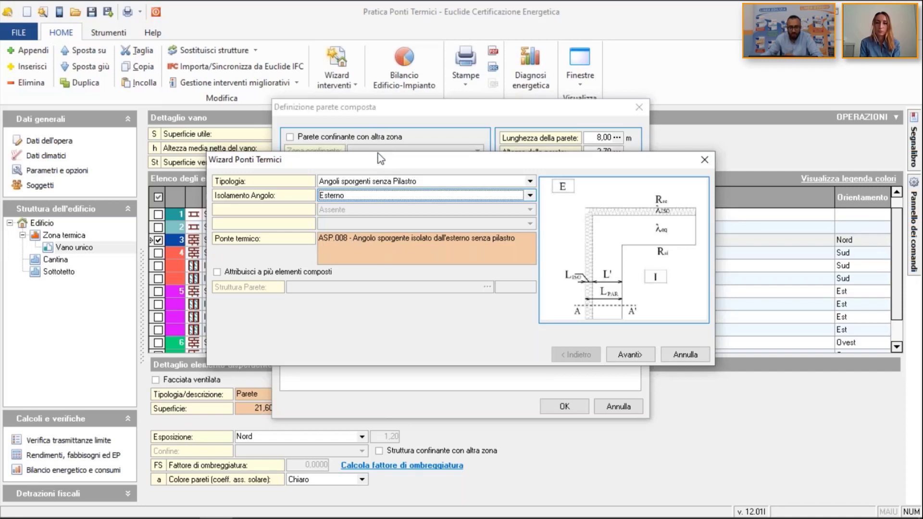
# - Assign the thermal bridge to multiple composite elements with STR.009.A Muratura in mattoni pieni isolata as wall structure, and proceed to its parameters
pyautogui.moveTo(378, 158); pyautogui.dragTo(379, 121)
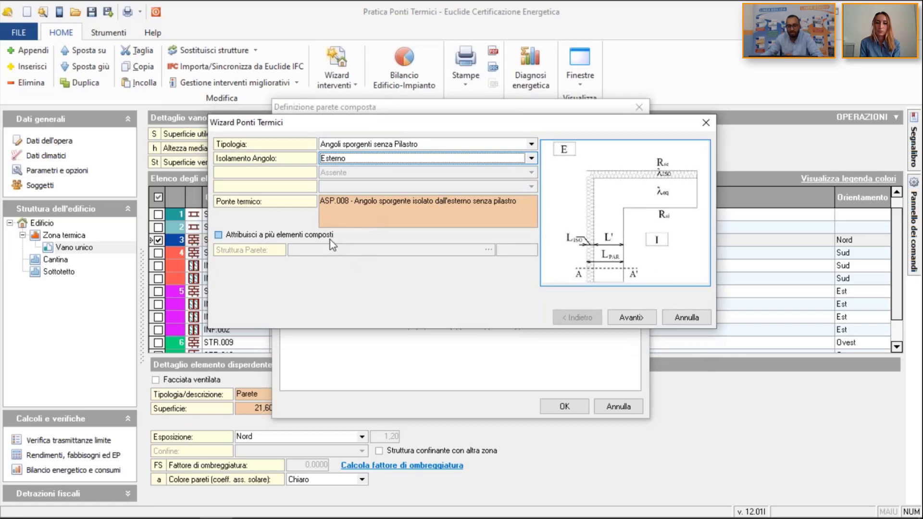
pyautogui.click(329, 238)
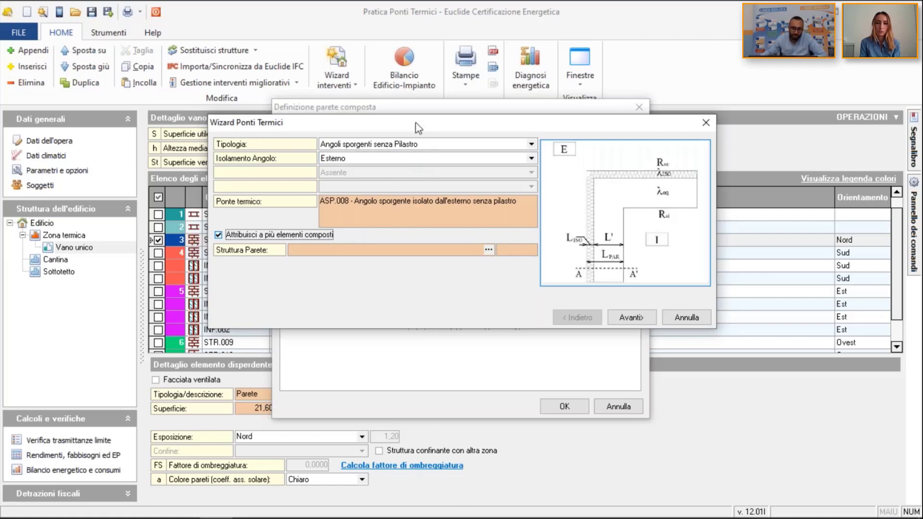
pyautogui.moveTo(417, 127); pyautogui.dragTo(480, 265)
pyautogui.moveTo(356, 241); pyautogui.dragTo(356, 219)
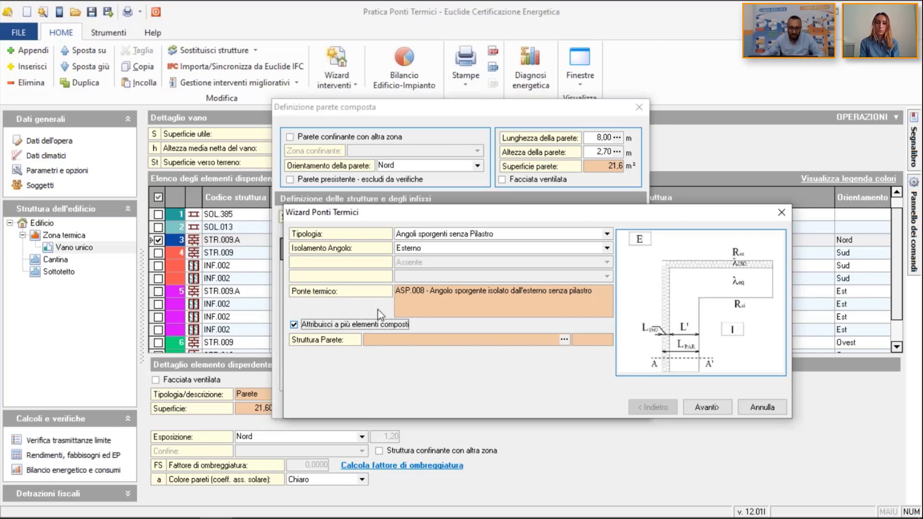
pyautogui.click(564, 340)
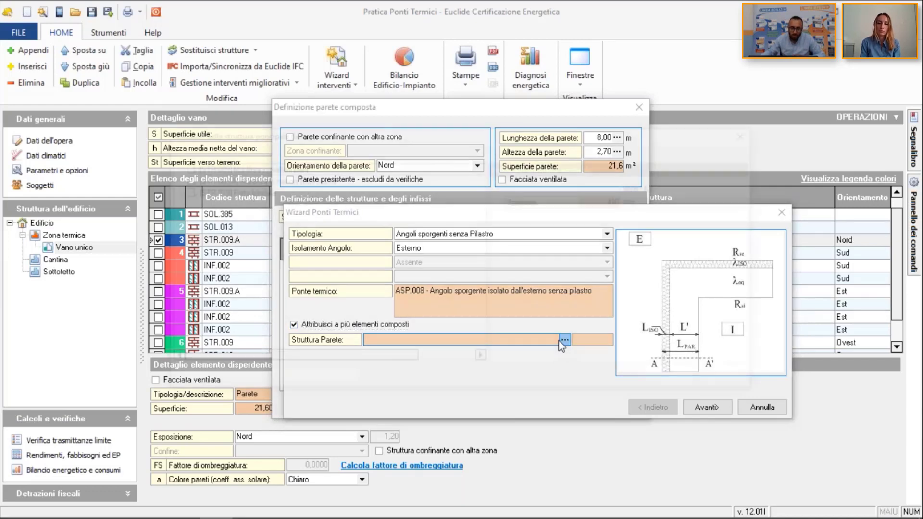
pyautogui.click(267, 179)
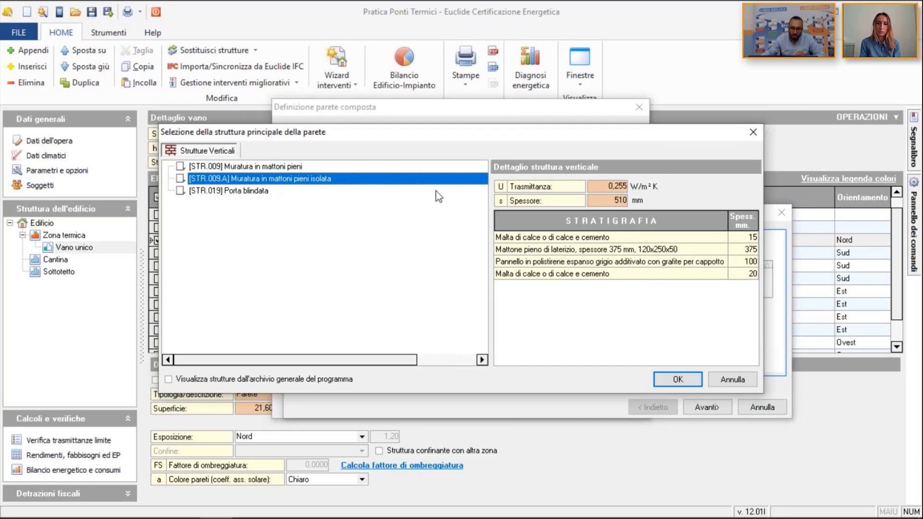
pyautogui.click(678, 379)
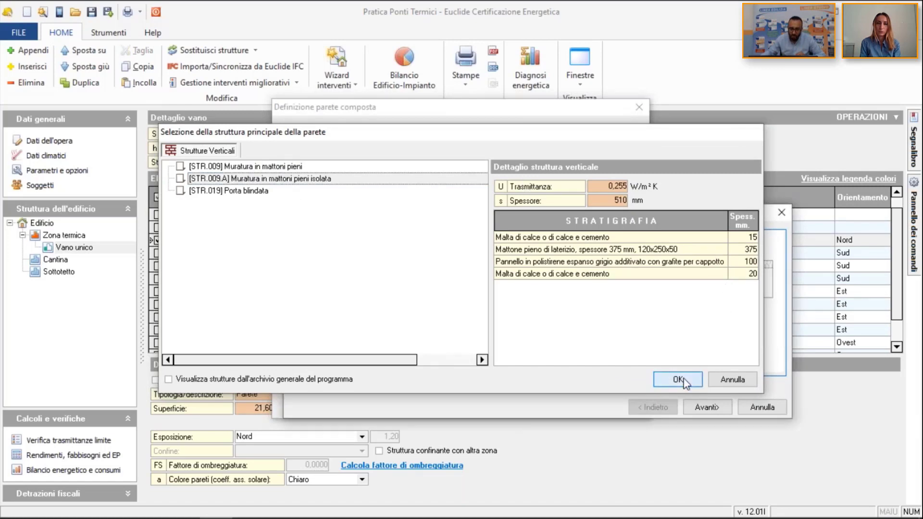
pyautogui.click(707, 407)
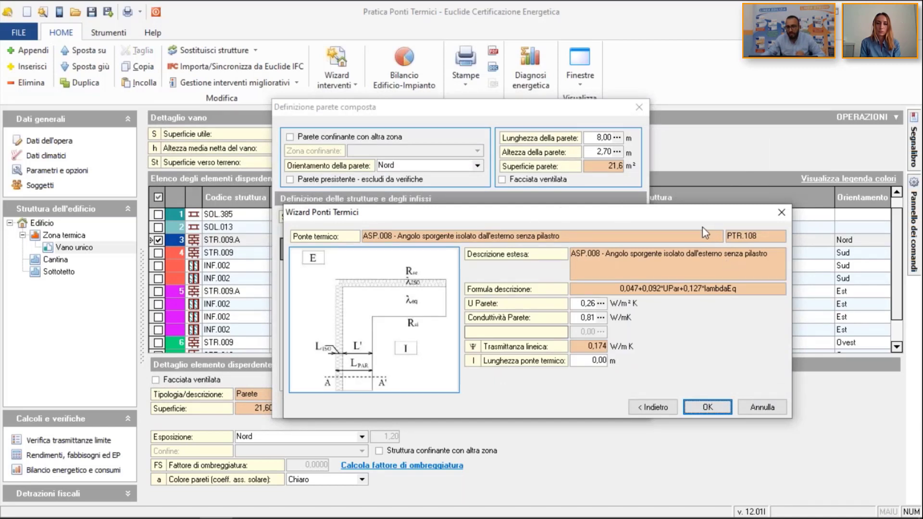
# - Clear the wall's U value and reload it from structure STR.009.A Muratura in mattoni pieni isolata
pyautogui.moveTo(678, 214); pyautogui.dragTo(656, 187)
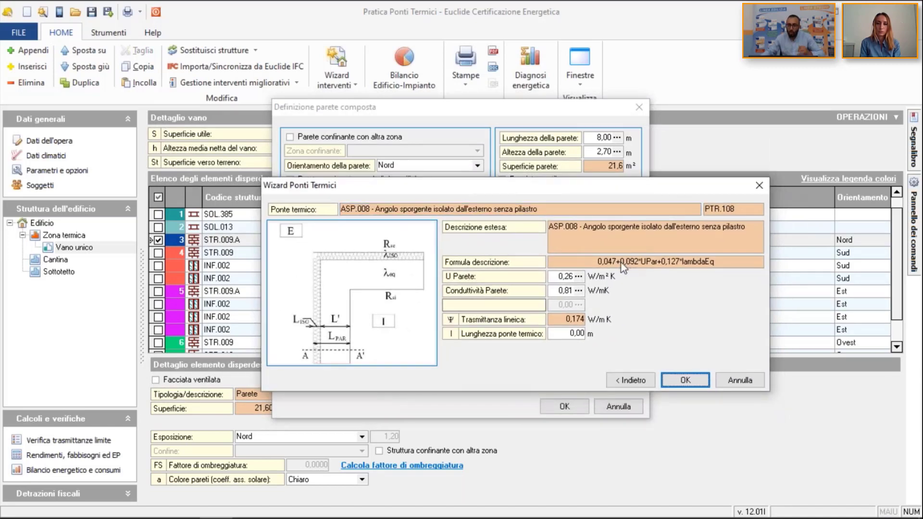
pyautogui.doubleClick(569, 276)
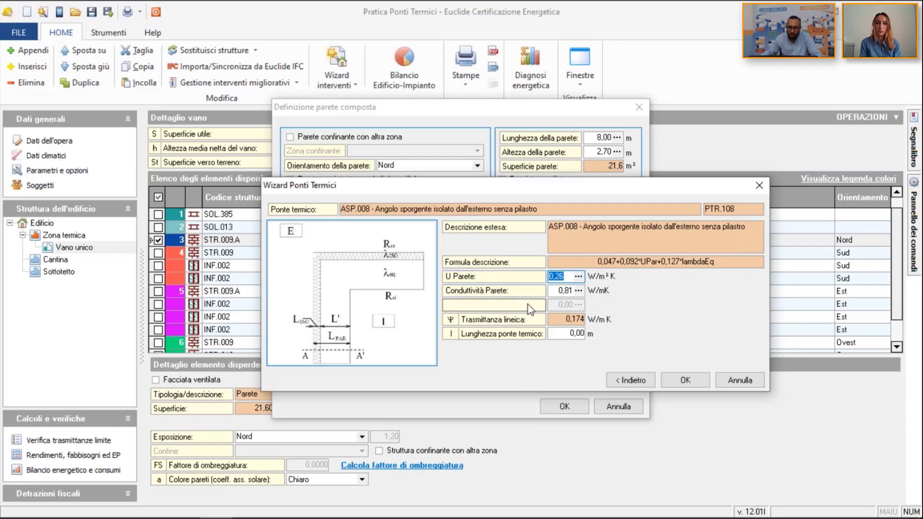
pyautogui.press('BackSpace')
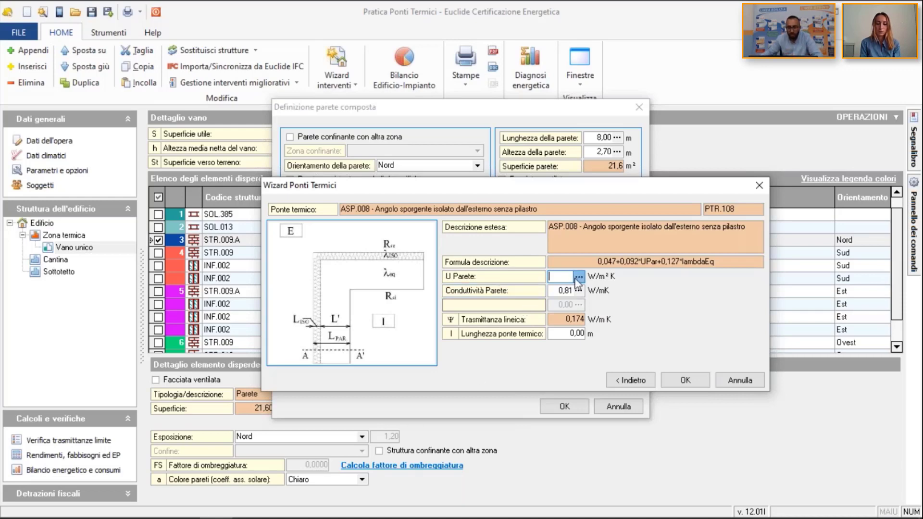
pyautogui.click(576, 278)
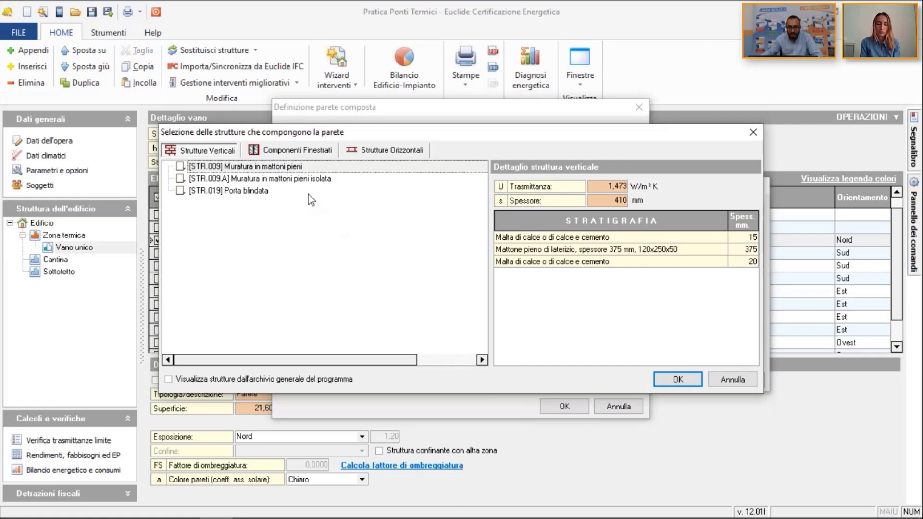
pyautogui.doubleClick(299, 180)
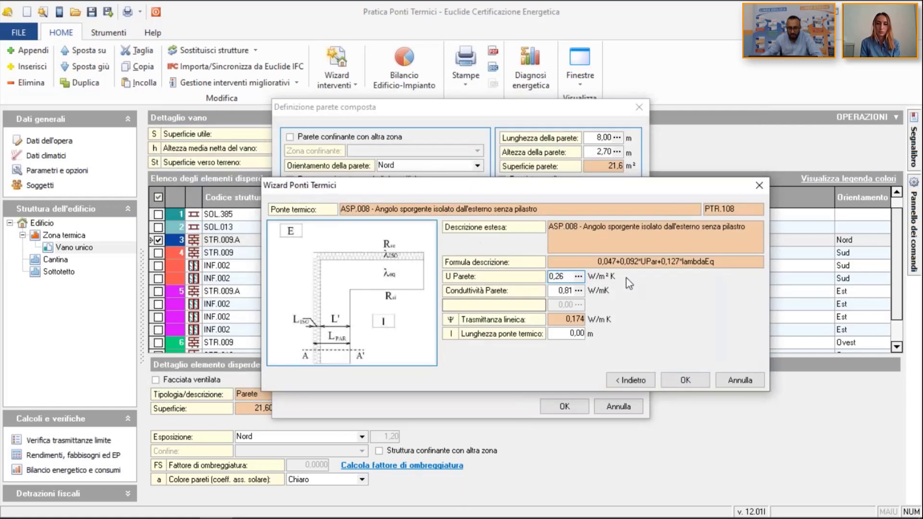
# - Try to set the wall's U value to 0,9 W/m²K and dismiss the message
pyautogui.click(506, 274)
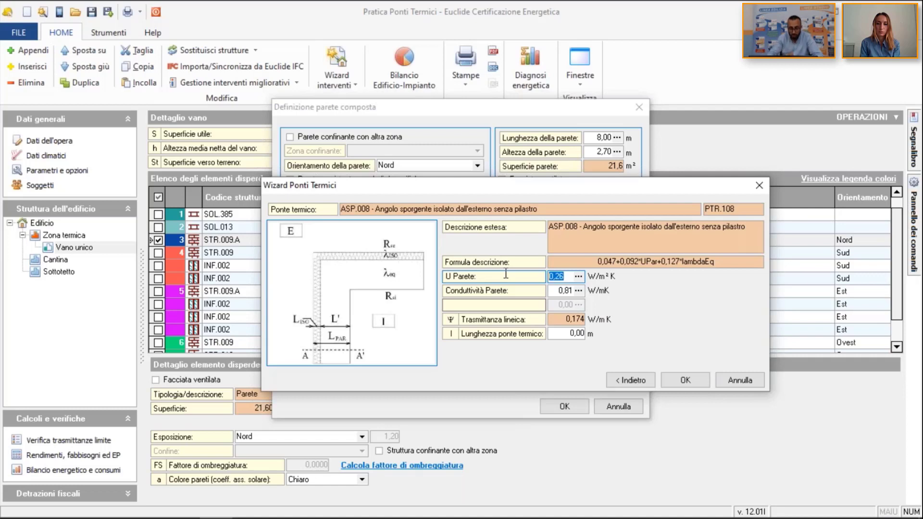
pyautogui.write('0,9')
pyautogui.press('Return')
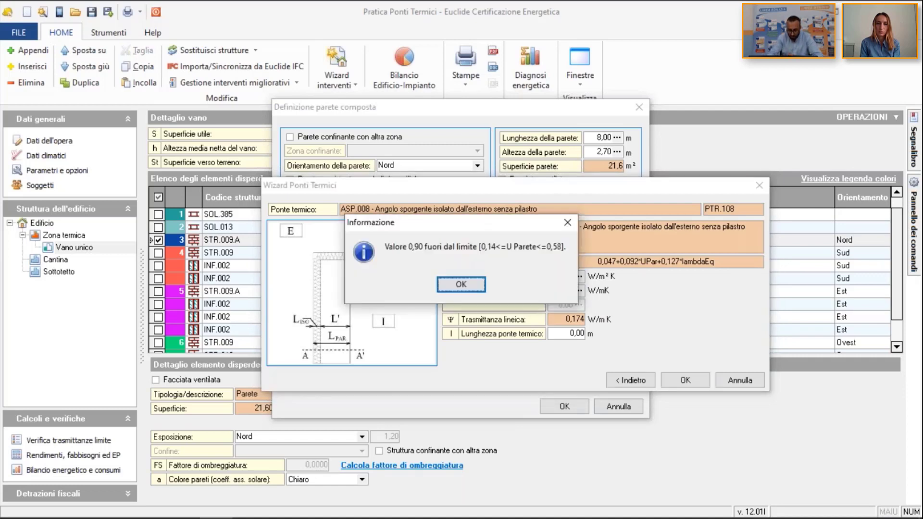
pyautogui.moveTo(480, 228); pyautogui.dragTo(488, 179)
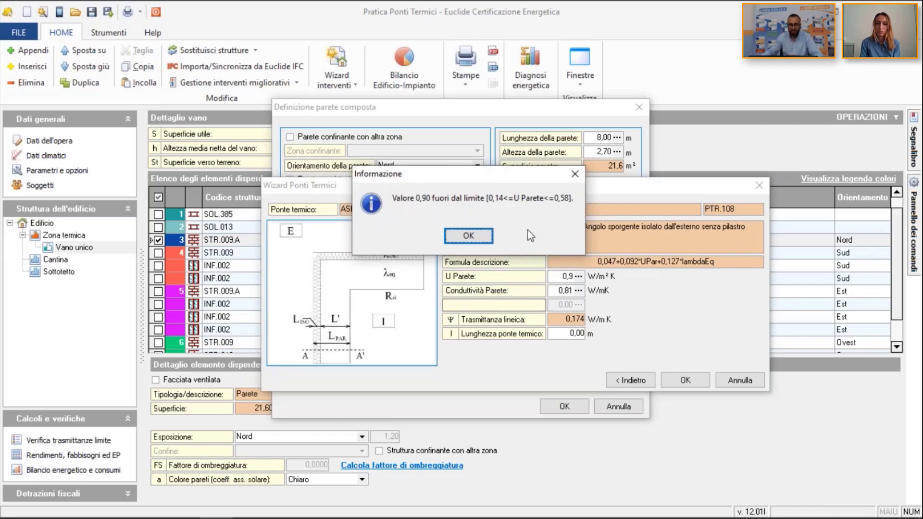
pyautogui.click(469, 235)
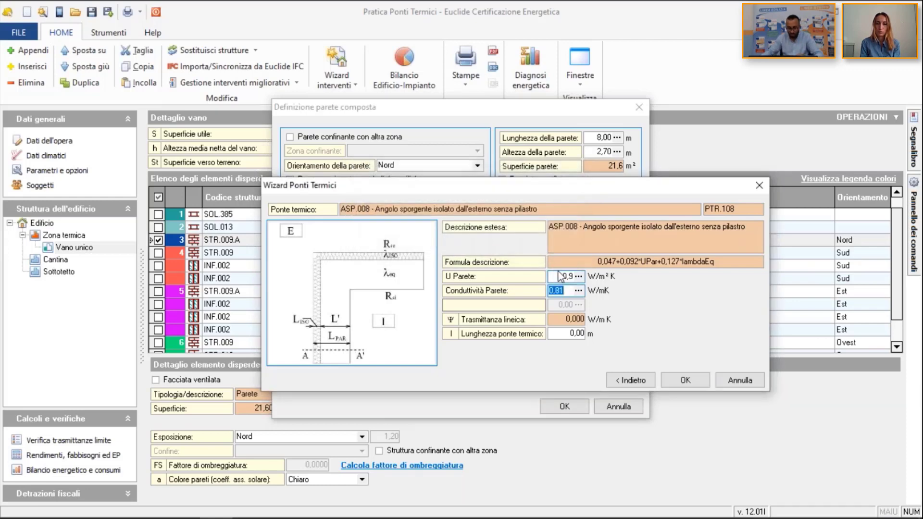
# - Restore the wall's U value for the ASP.008 bridge from structure STR.009.A Muratura in mattoni pieni isolata
pyautogui.click(571, 276)
pyautogui.click(579, 277)
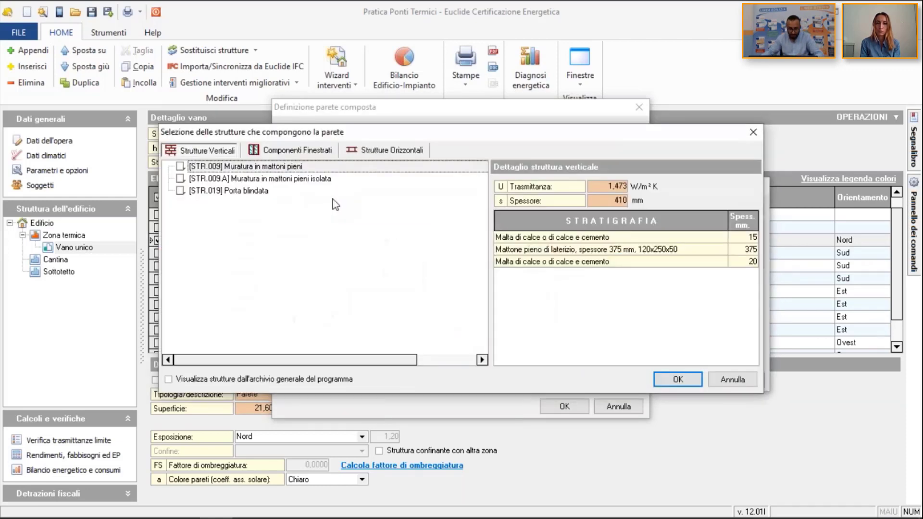
pyautogui.doubleClick(309, 182)
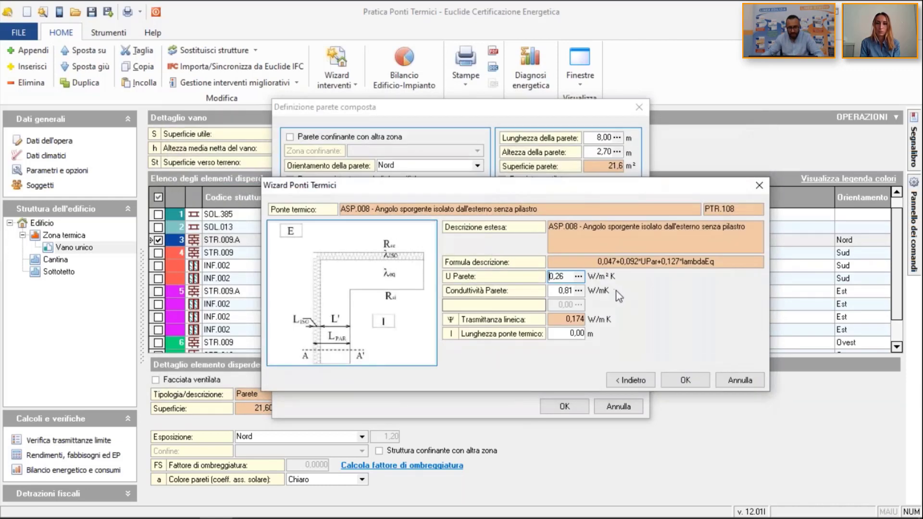
# - Set the thermal bridge length to 2,70 m and confirm both the bridge and the north wall's composite definition
pyautogui.click(576, 334)
pyautogui.press('BackSpace')
pyautogui.write('2,70')
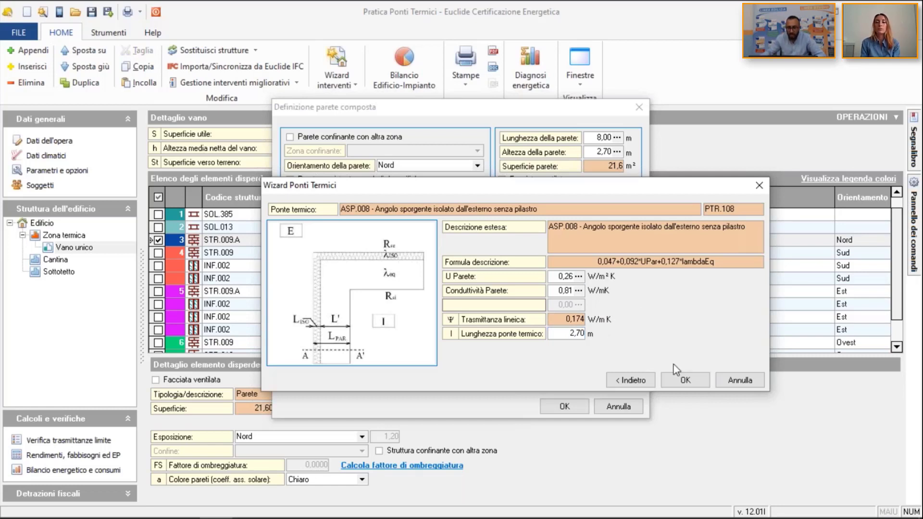
pyautogui.click(676, 379)
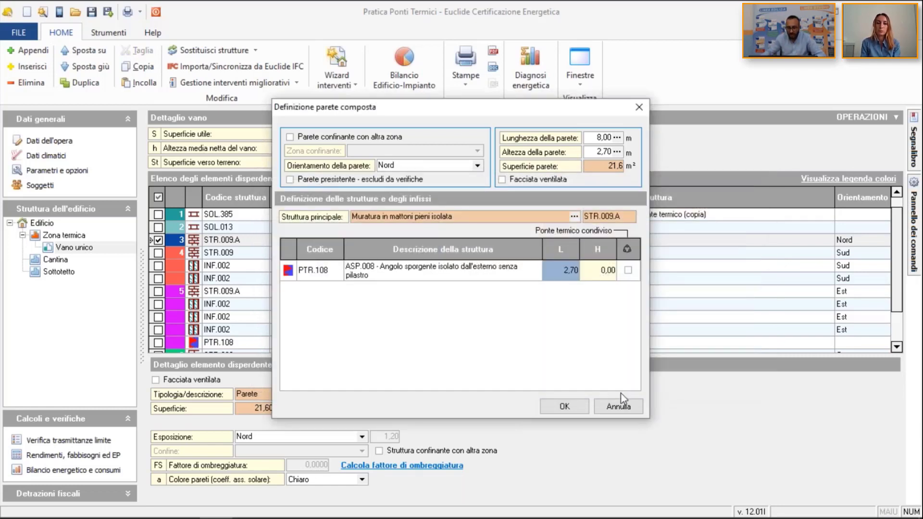
pyautogui.click(564, 407)
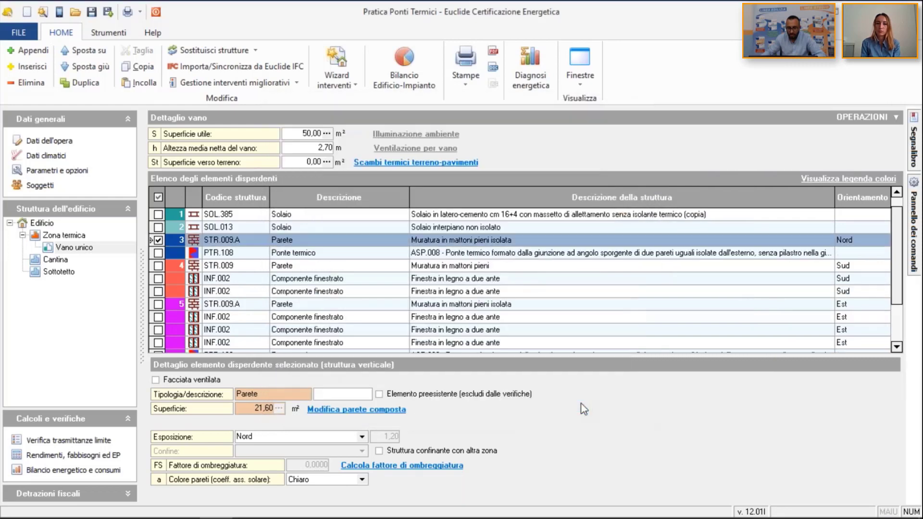
# - Check the ASP.008 thermal bridge under the north wall and find the insulated east wall in the list of dispersing elements
pyautogui.click(333, 253)
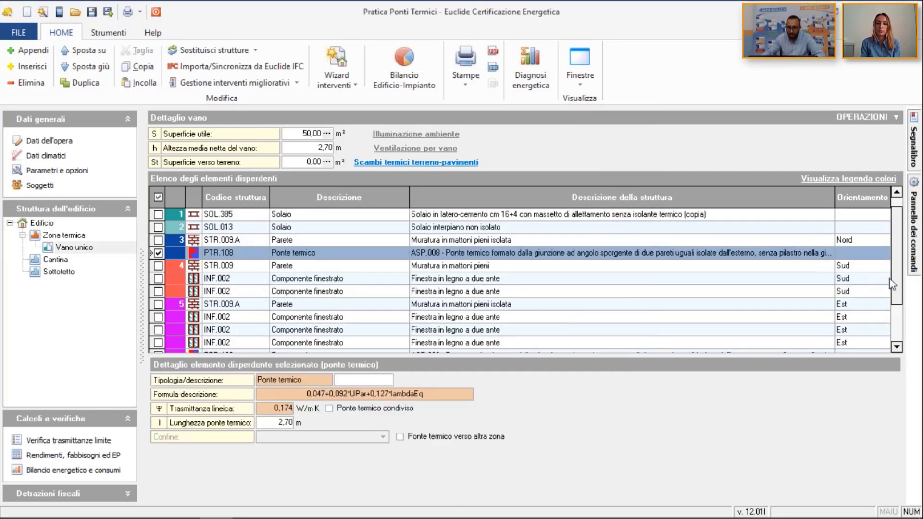
pyautogui.click(435, 240)
pyautogui.press('Down')
pyautogui.scroll(-1, 576, 270)
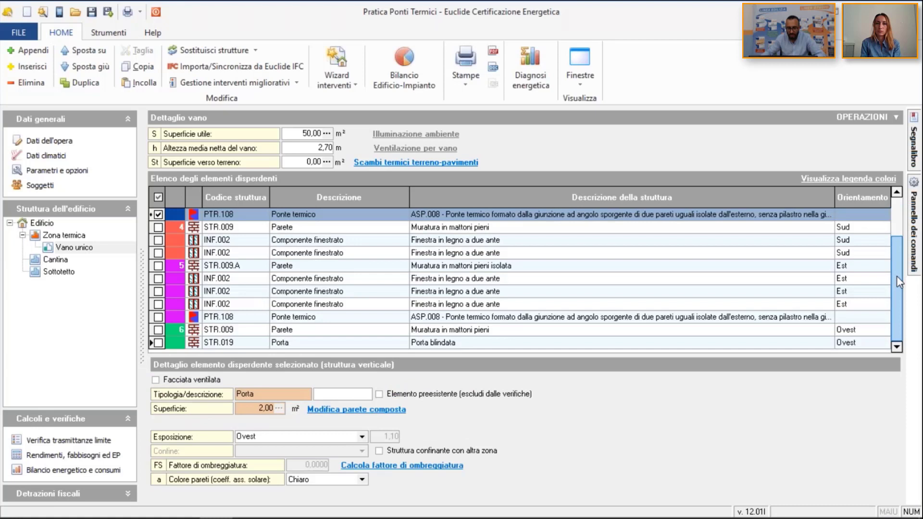
pyautogui.click(260, 277)
pyautogui.click(273, 267)
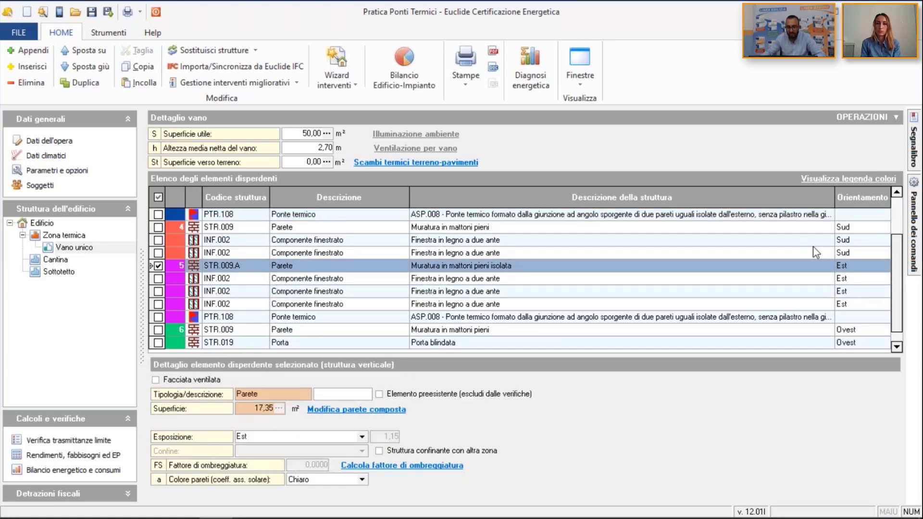
pyautogui.scroll(1, 890, 245)
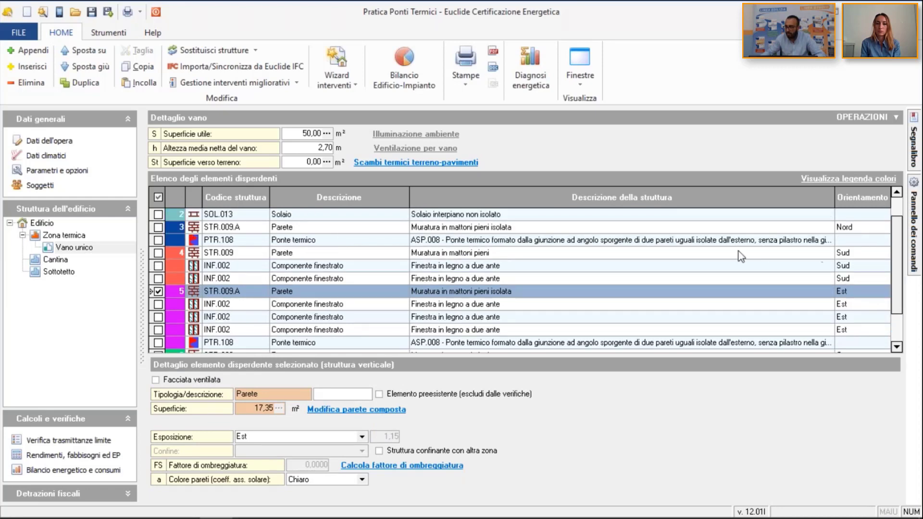
# - Review the north wall's composite definition and the commands for inserting thermal bridges in it, and close it
pyautogui.click(430, 265)
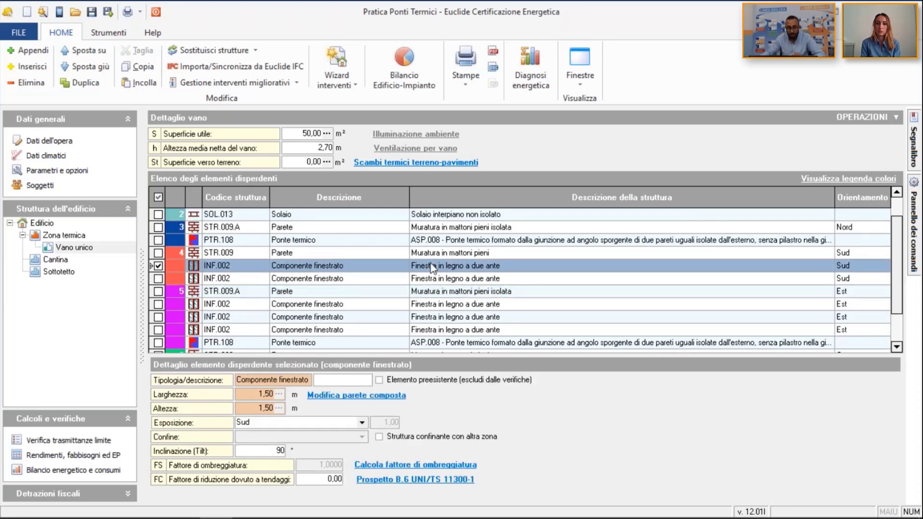
pyautogui.press('Up')
pyautogui.press('Up')
pyautogui.press('Up')
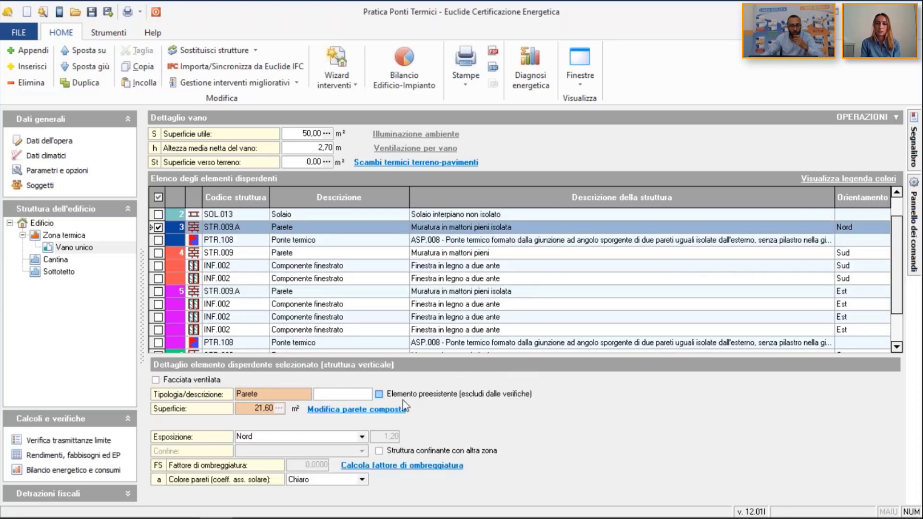
pyautogui.click(356, 409)
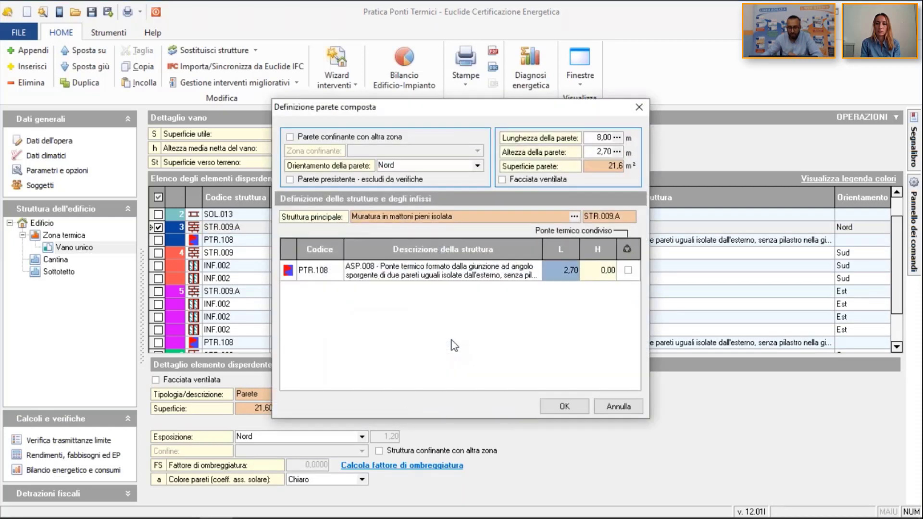
pyautogui.rightClick(452, 340)
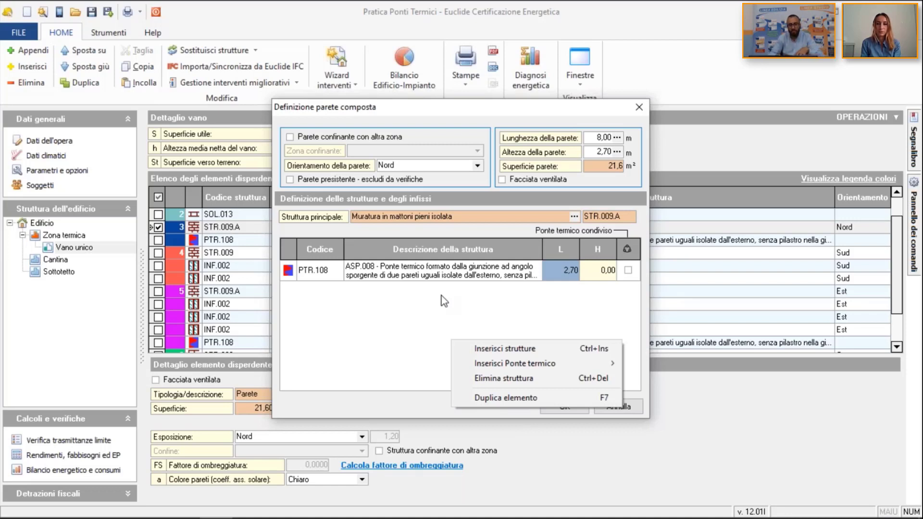
pyautogui.click(439, 323)
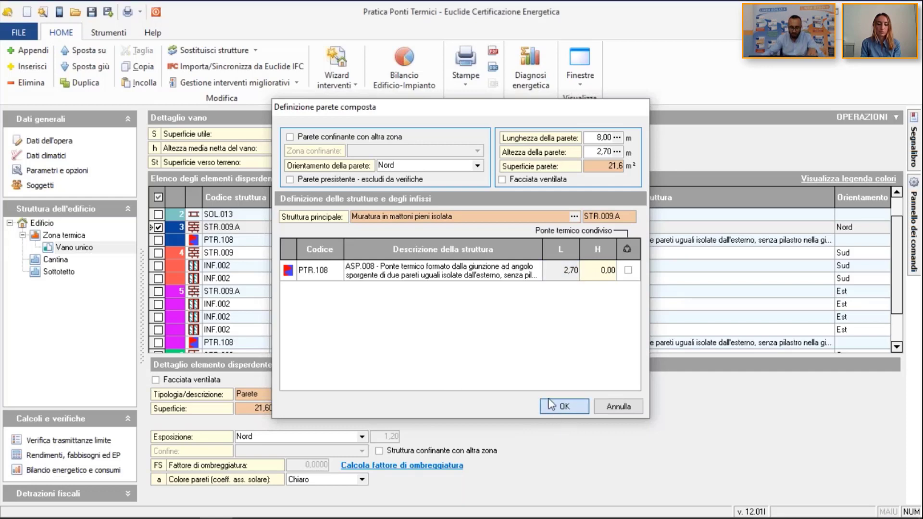
pyautogui.click(550, 405)
# - Look at the options for appending a thermal bridge as a single dispersing element, without adding one
pyautogui.rightClick(400, 278)
pyautogui.moveTo(445, 327)
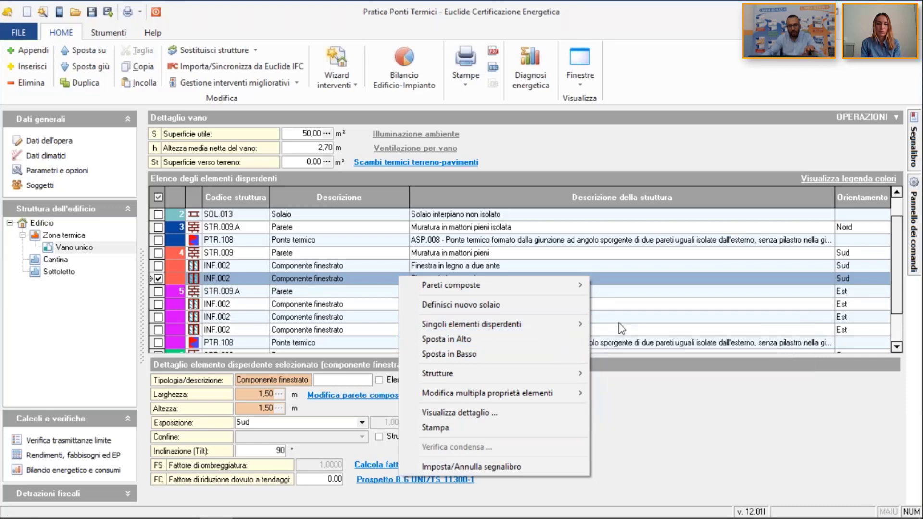
pyautogui.moveTo(583, 324)
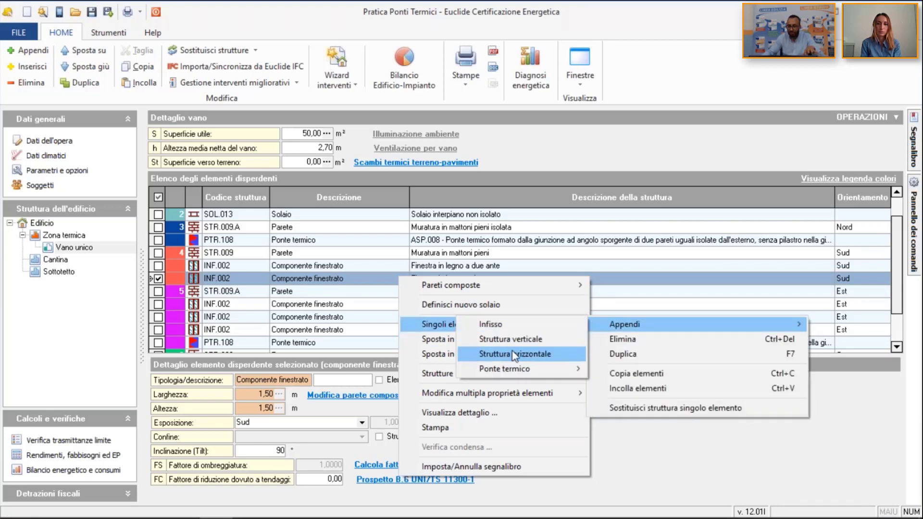
pyautogui.moveTo(520, 370)
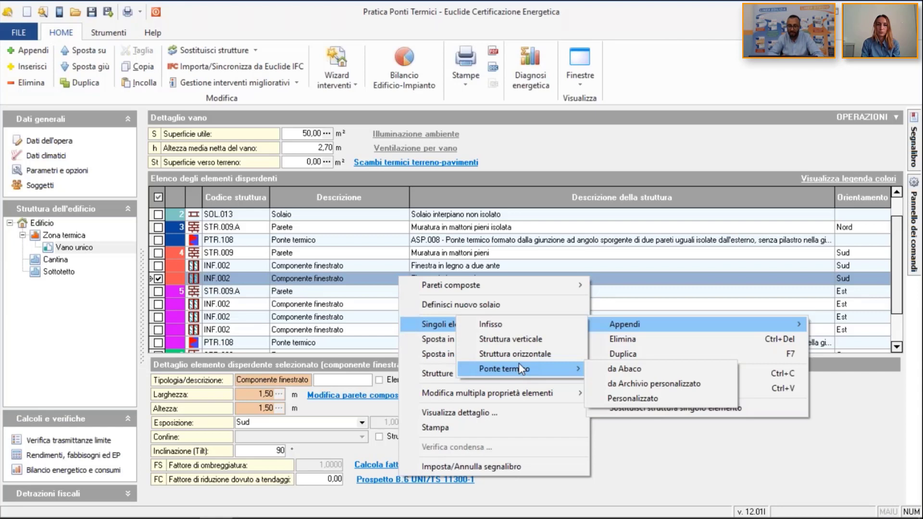
pyautogui.click(689, 148)
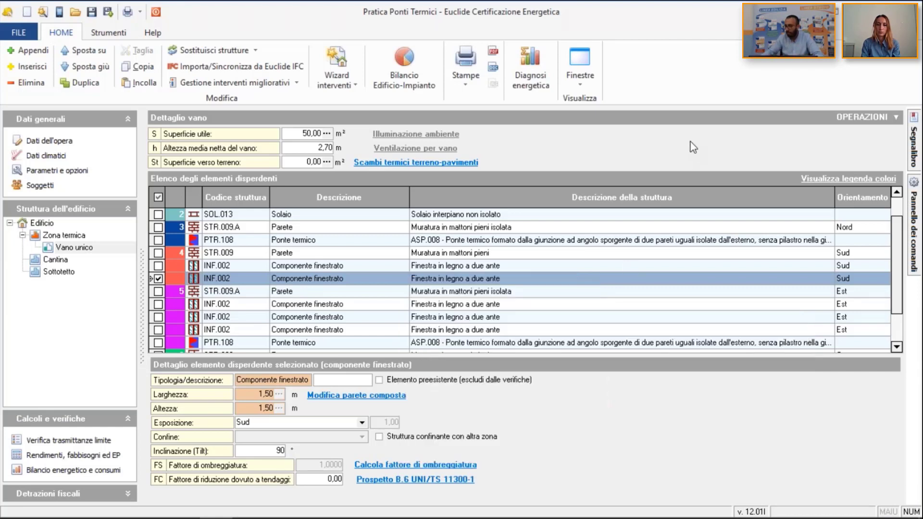
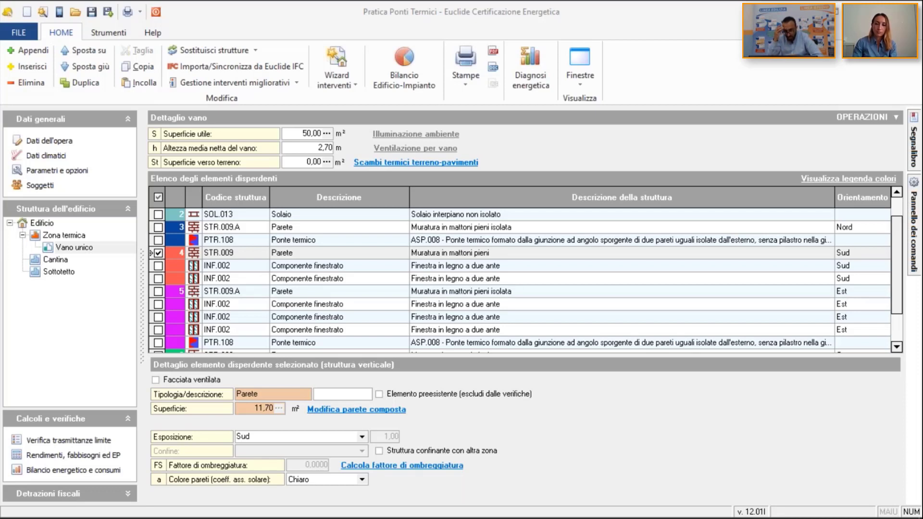
# - Start a thermal bridge from the Abaco in the north wall's composite definition, keeping the type Parete - Pilastro
pyautogui.click(451, 266)
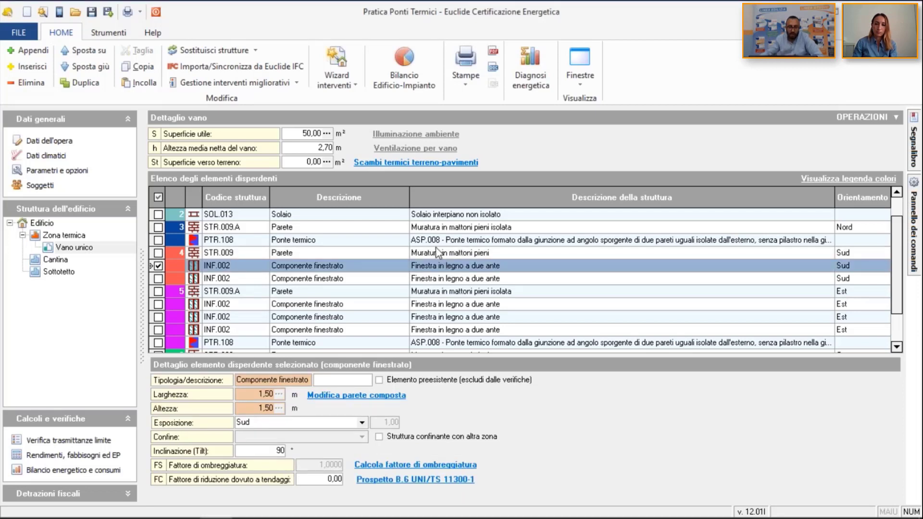
pyautogui.press('Up')
pyautogui.press('Up')
pyautogui.press('Up')
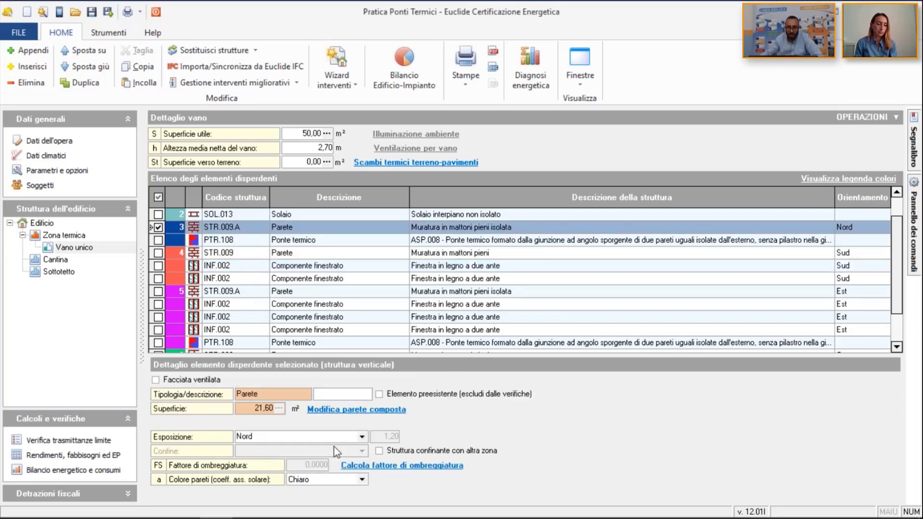
pyautogui.click(345, 410)
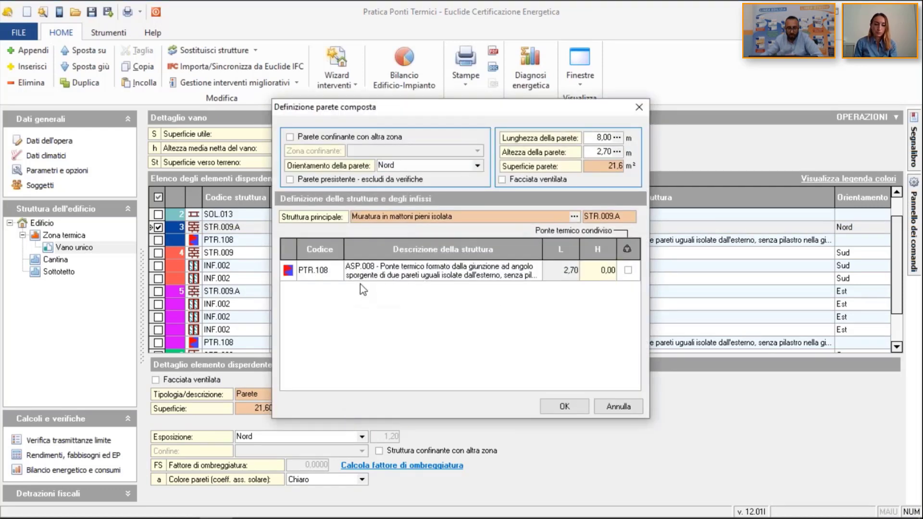
pyautogui.rightClick(367, 303)
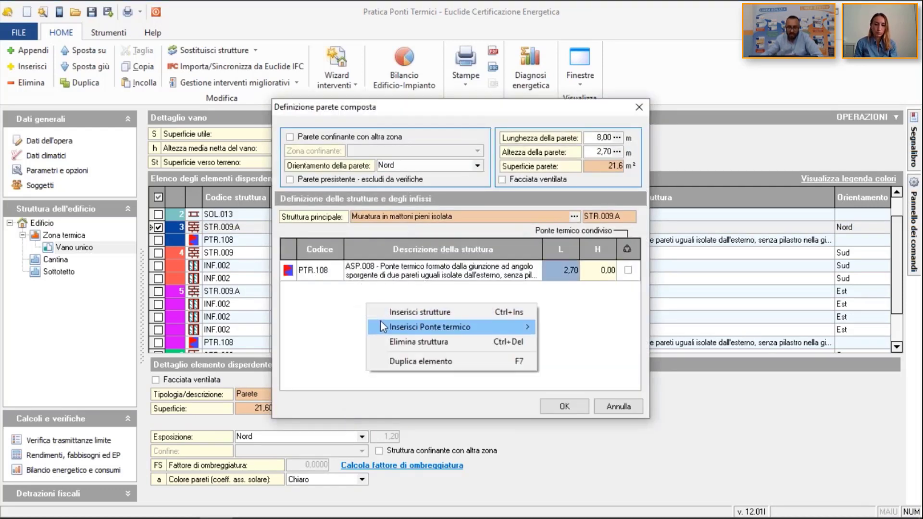
pyautogui.moveTo(383, 321)
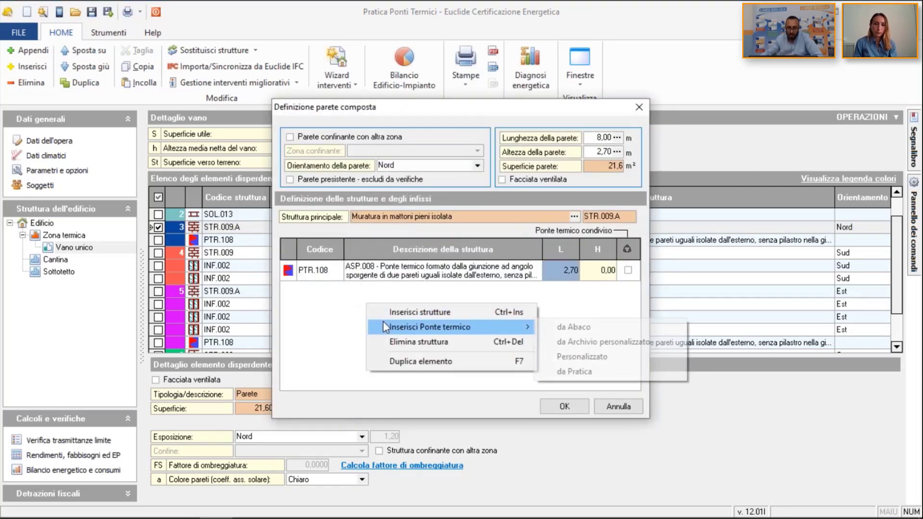
pyautogui.click(594, 330)
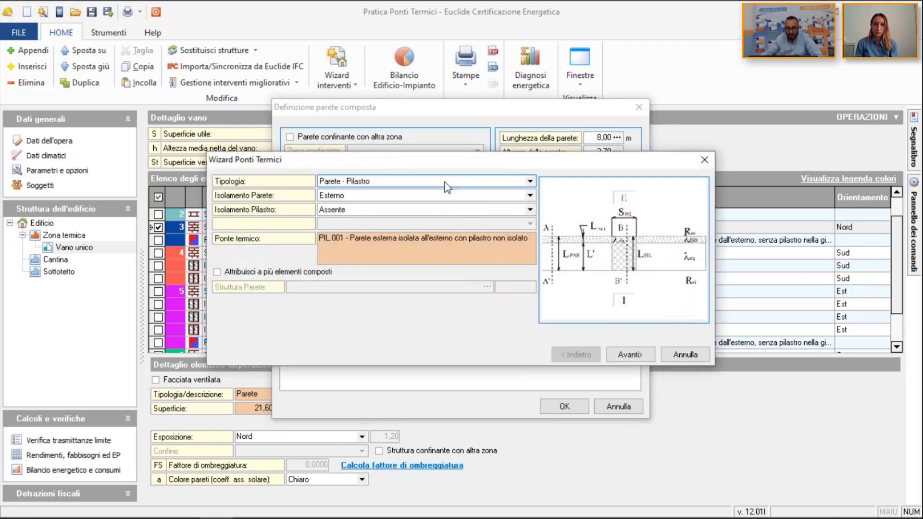
pyautogui.click(444, 180)
pyautogui.click(444, 181)
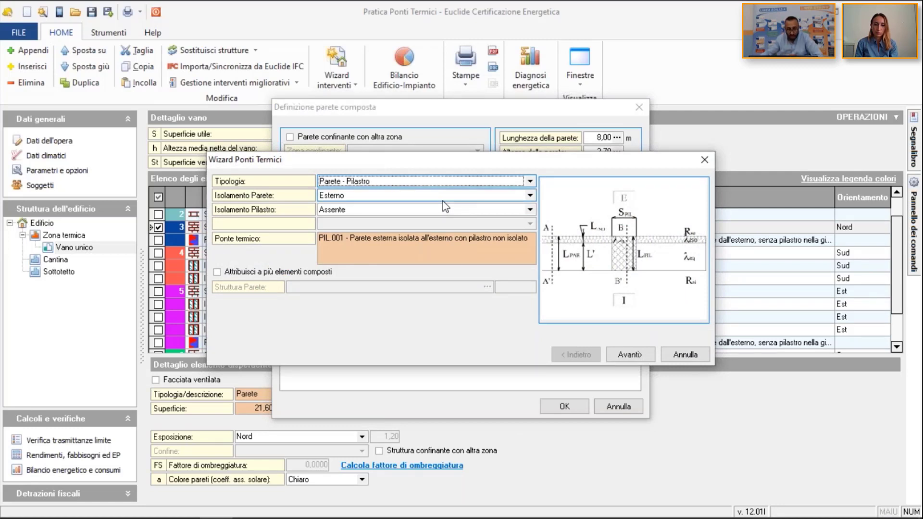
# - Try the Assente, Interno and Esterno wall insulation options for the Parete - Pilastro thermal bridge
pyautogui.click(443, 201)
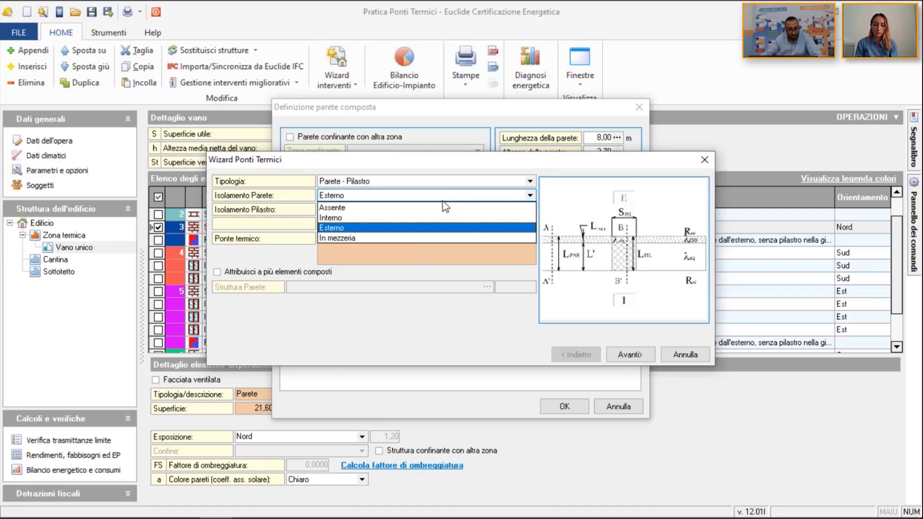
pyautogui.click(442, 201)
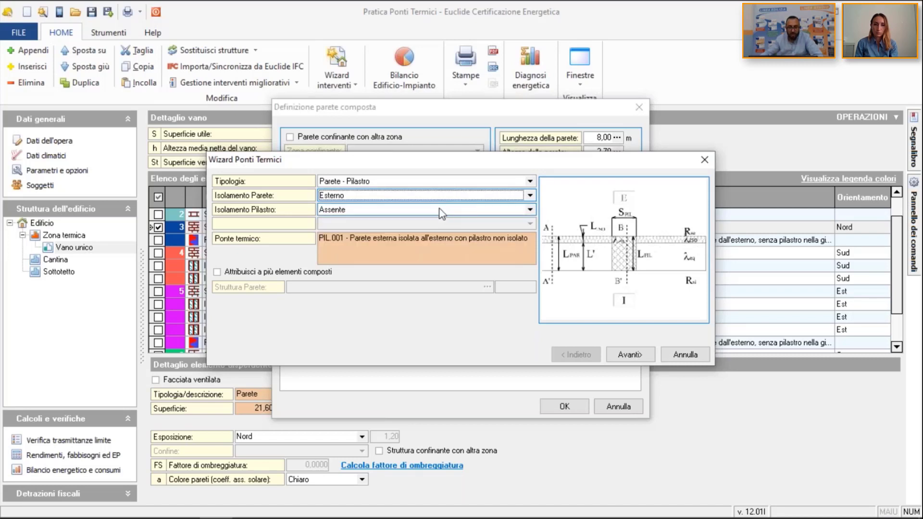
pyautogui.click(440, 208)
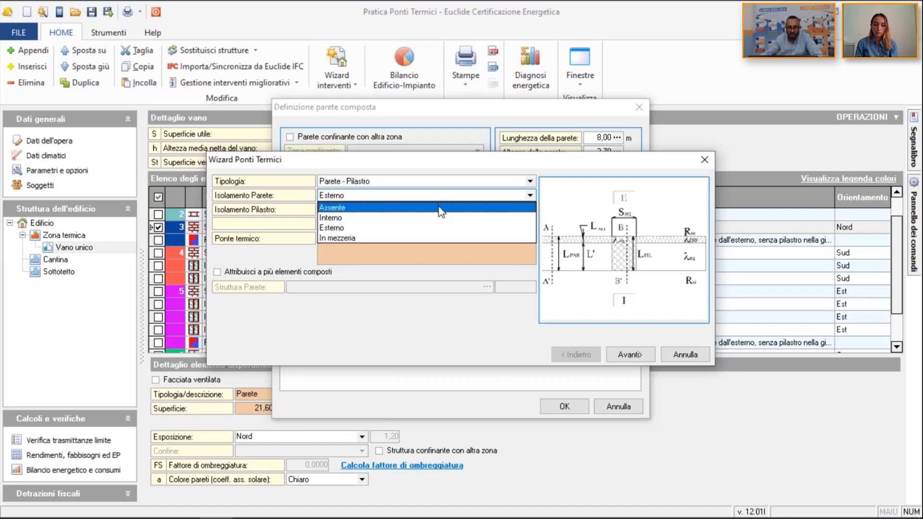
pyautogui.click(439, 210)
pyautogui.scroll(2, 441, 212)
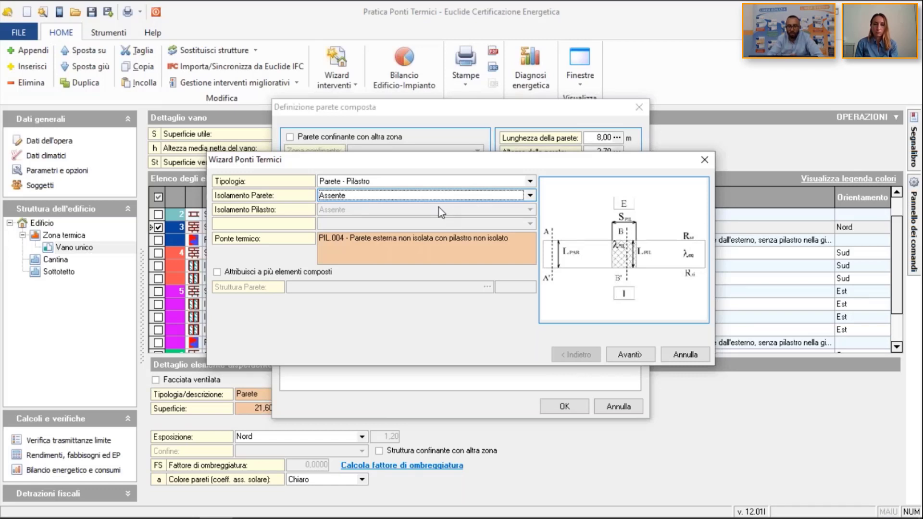
pyautogui.scroll(-2, 441, 212)
pyautogui.scroll(1, 441, 212)
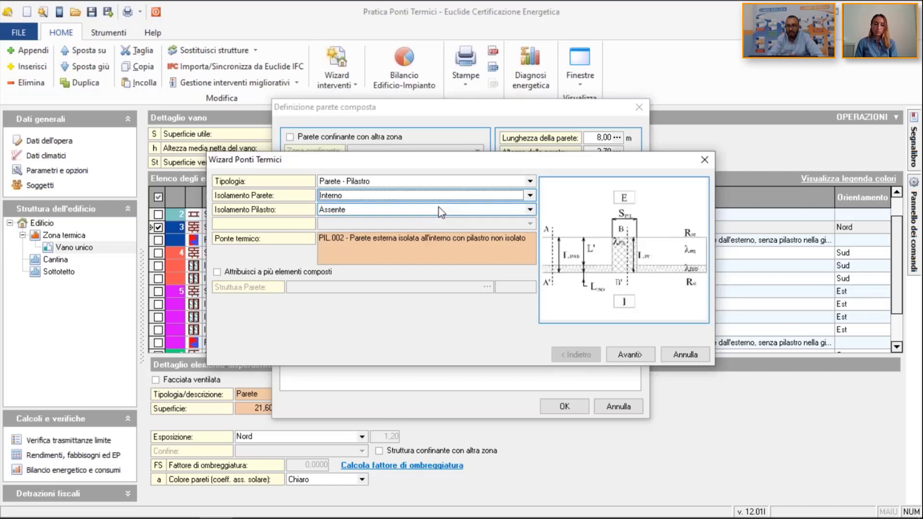
pyautogui.scroll(2, 441, 212)
pyautogui.scroll(-3, 441, 212)
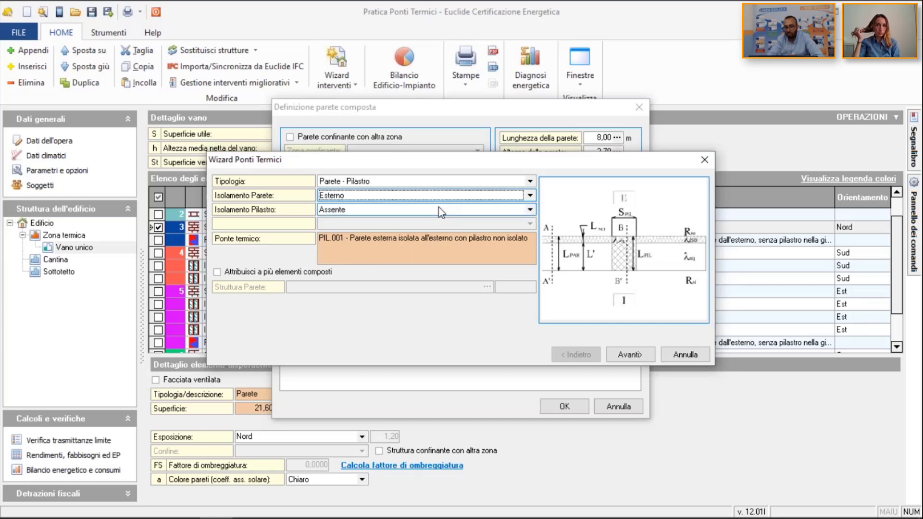
pyautogui.scroll(1, 441, 212)
pyautogui.scroll(2, 442, 211)
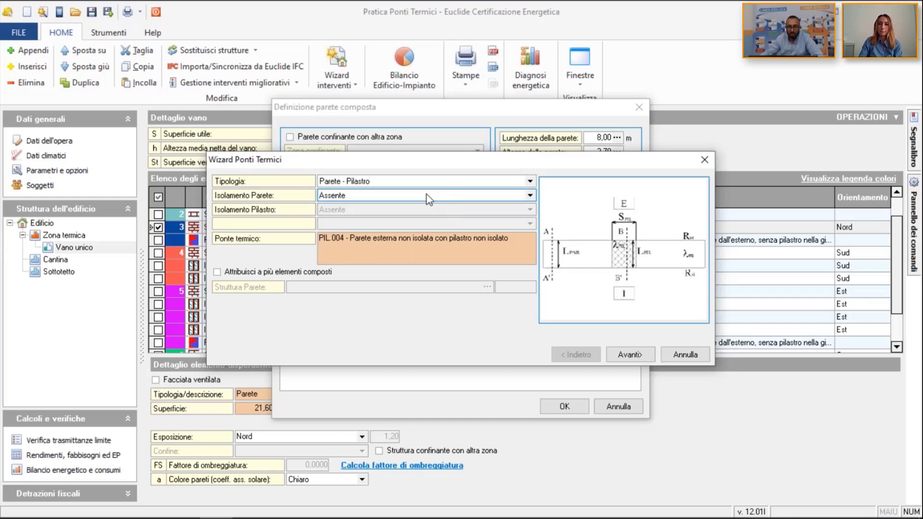
# - Set the wall insulation to Esterno for the PIL.001 thermal bridge and proceed to its parameters
pyautogui.click(427, 197)
pyautogui.click(429, 235)
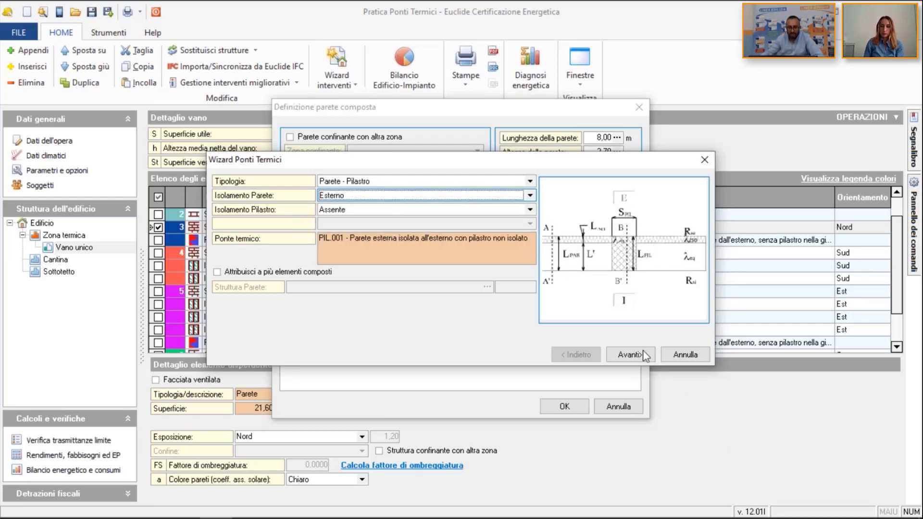
pyautogui.click(621, 353)
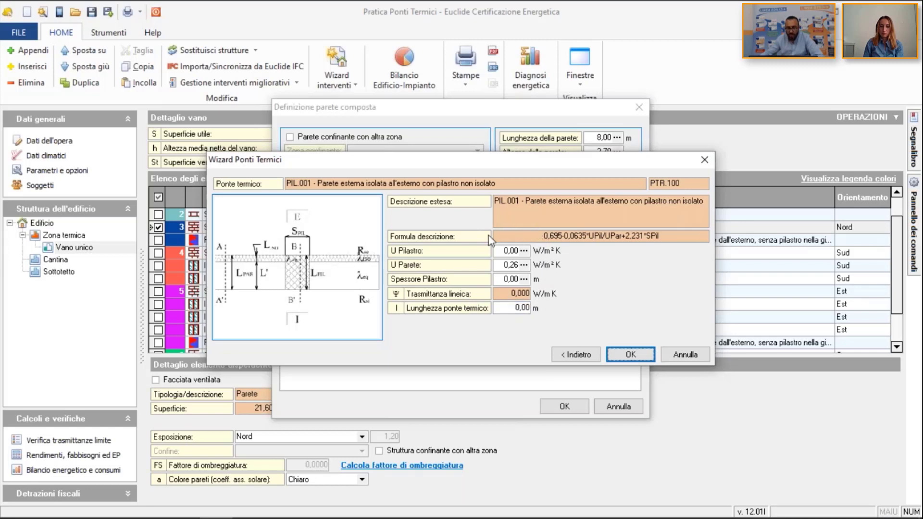
# - Take the pillar transmittance (U Pilastro) of the PIL.001 bridge from Pilastro non isolato under MIE STRUTTURE in the general archive
pyautogui.moveTo(517, 267); pyautogui.dragTo(473, 265)
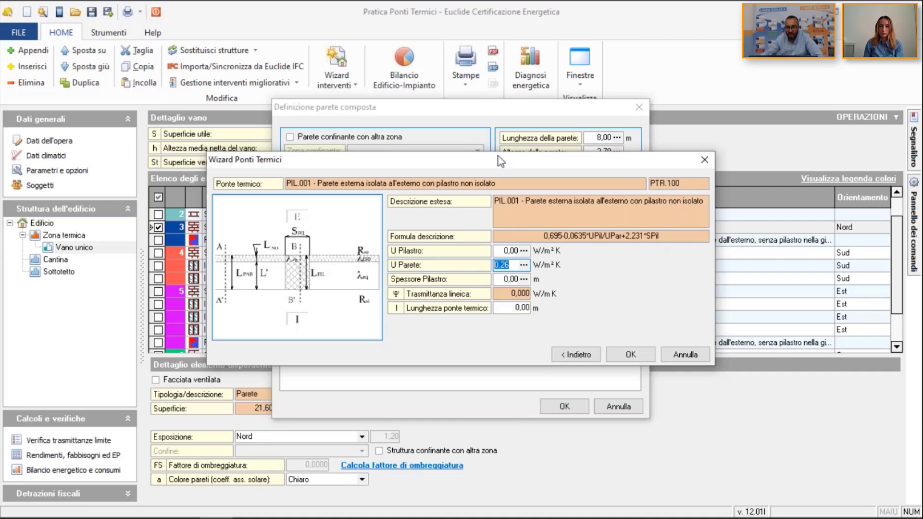
pyautogui.moveTo(371, 248); pyautogui.dragTo(426, 137)
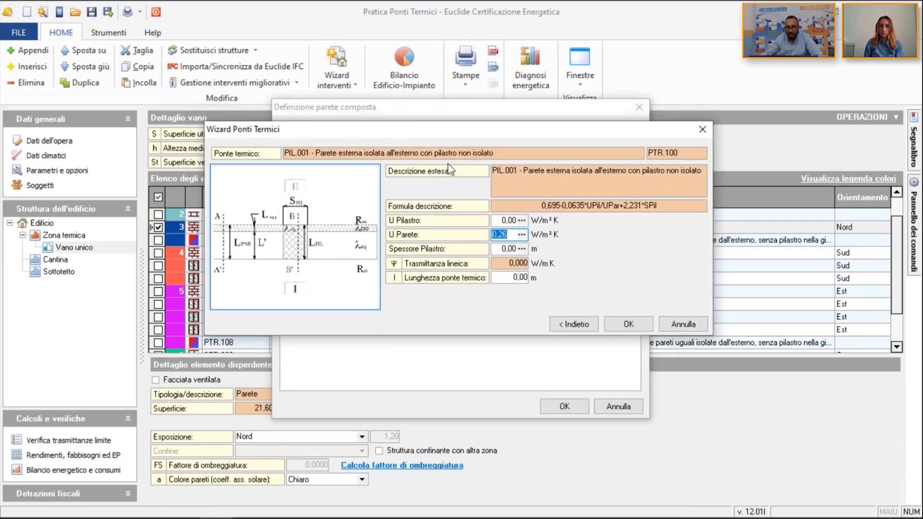
pyautogui.click(521, 220)
pyautogui.click(521, 220)
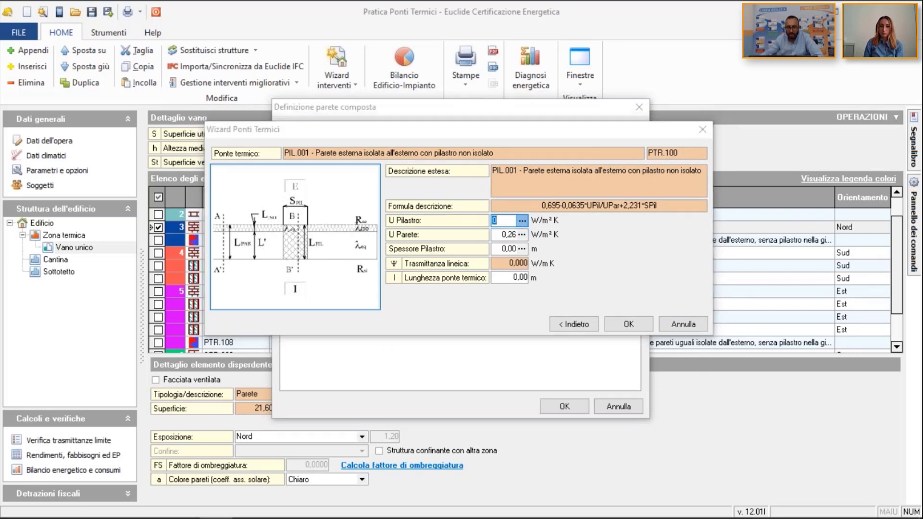
pyautogui.click(206, 379)
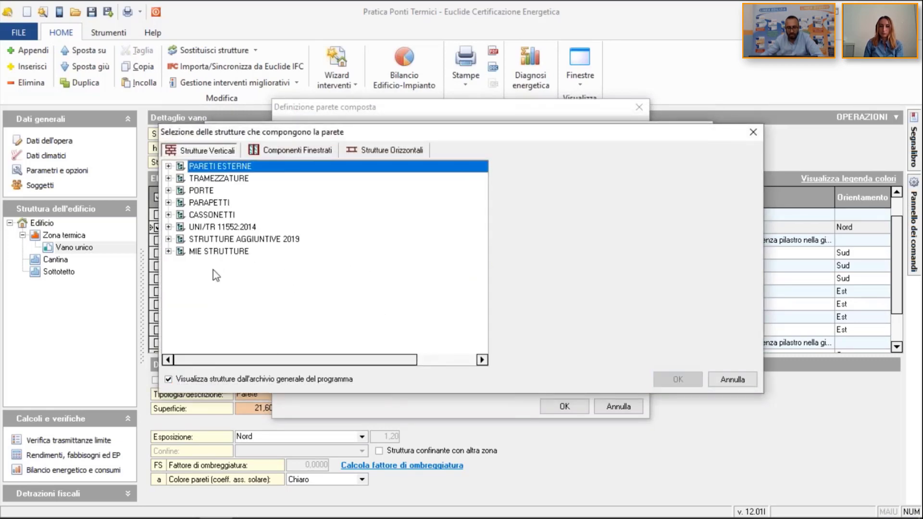
pyautogui.doubleClick(219, 252)
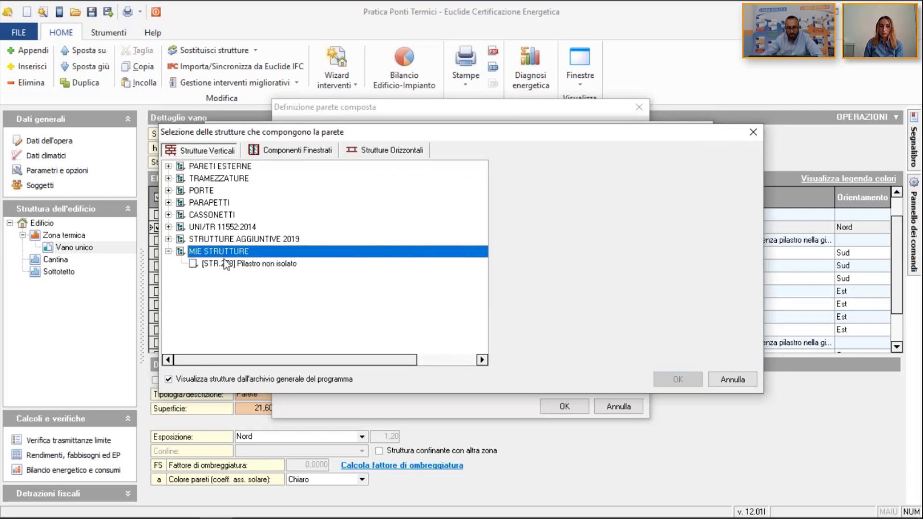
pyautogui.click(222, 264)
pyautogui.click(687, 381)
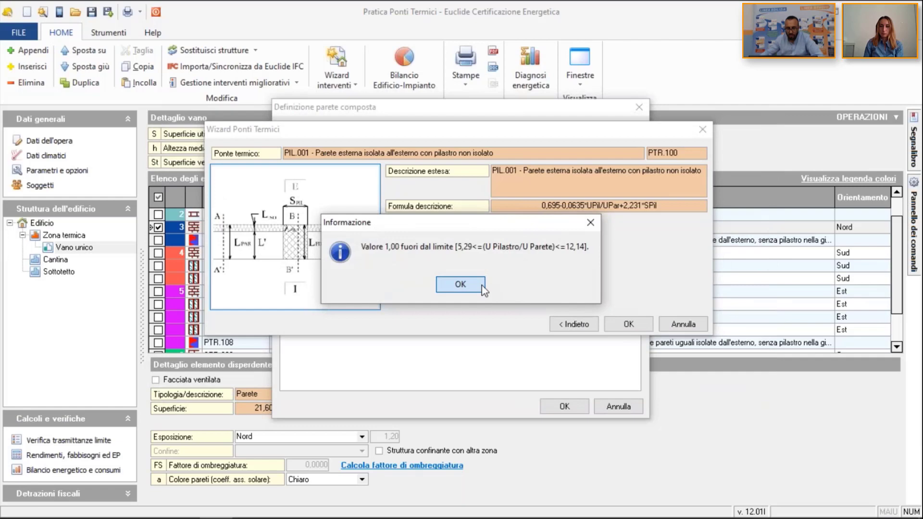
pyautogui.click(483, 288)
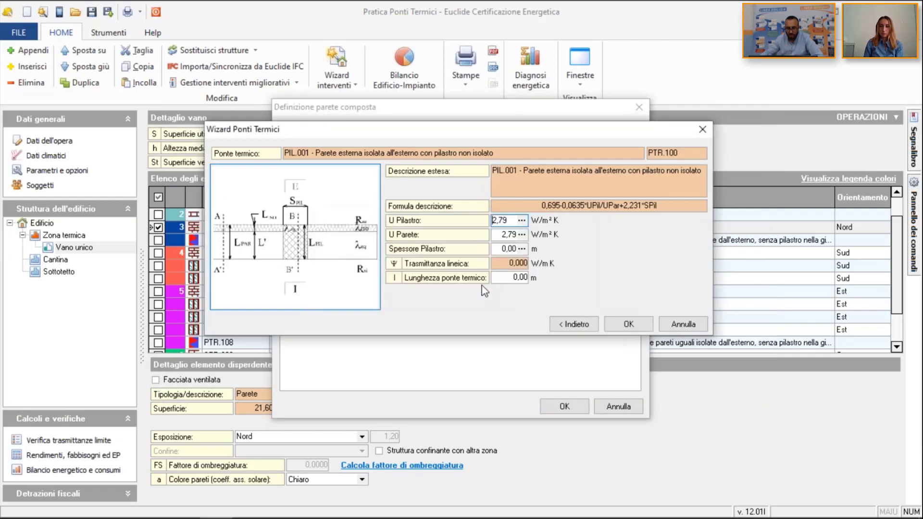
# - Take the wall transmittance (U Parete) from the structure STR.009.A Muratura in mattoni pieni isolata
pyautogui.click(522, 235)
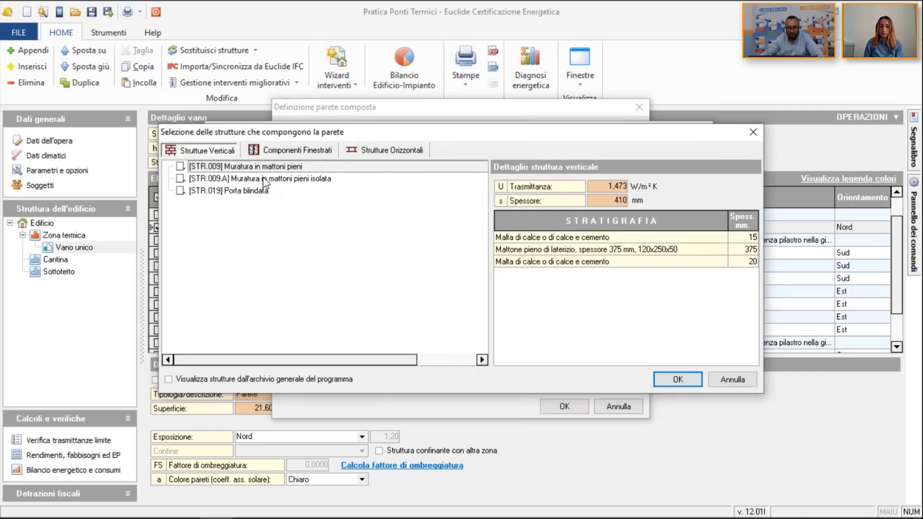
pyautogui.doubleClick(263, 179)
pyautogui.press('Tab')
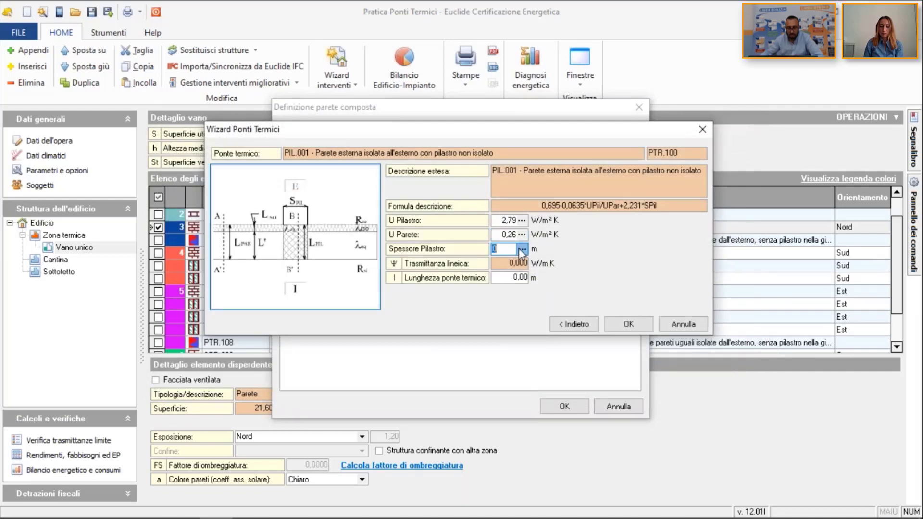
# - Take the pillar thickness (Spessore Pilastro) from Pilastro non isolato under MIE STRUTTURE in the general archive
pyautogui.click(520, 249)
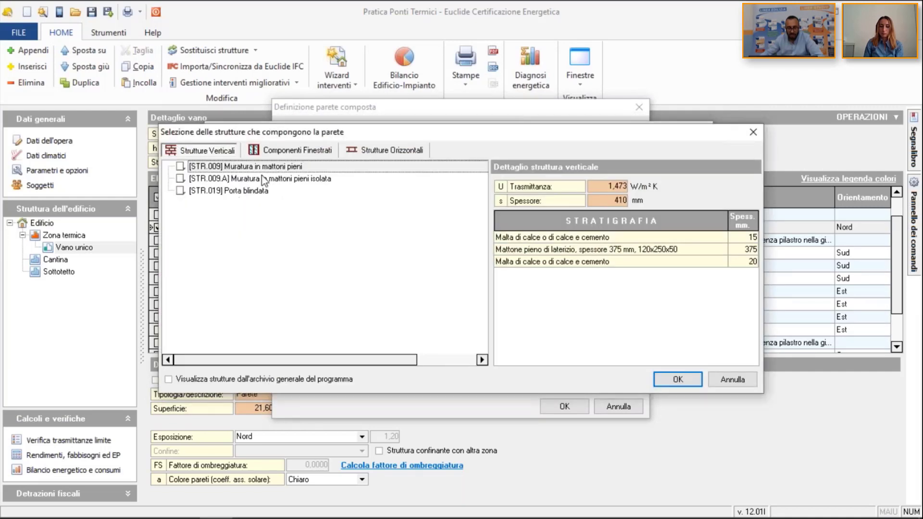
pyautogui.click(270, 379)
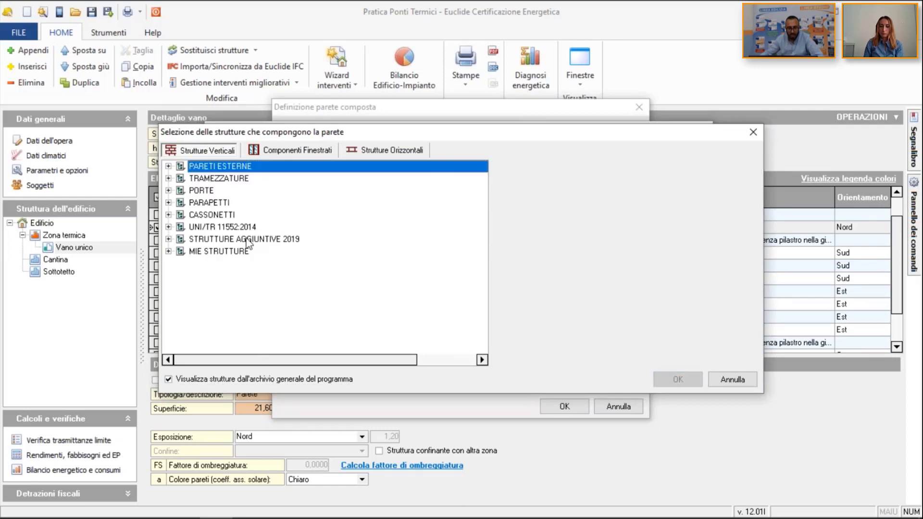
pyautogui.doubleClick(240, 252)
pyautogui.doubleClick(239, 265)
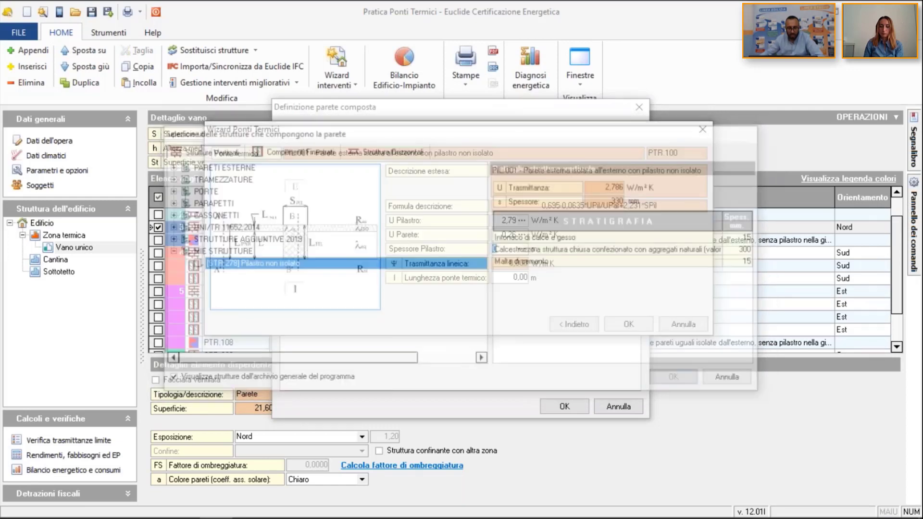
# - Reassign the wall transmittance (U Parete) of the PIL.001 bridge from STR.009.A Muratura in mattoni pieni isolata
pyautogui.click(507, 236)
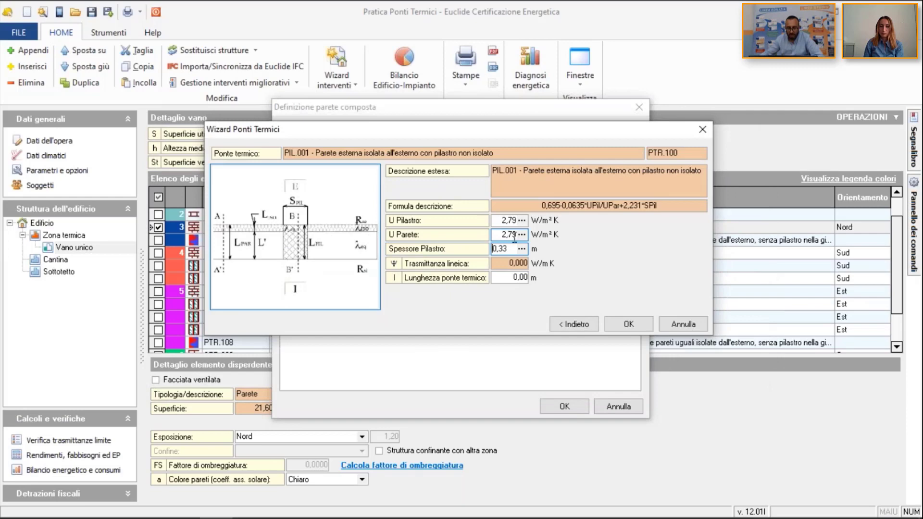
pyautogui.click(521, 234)
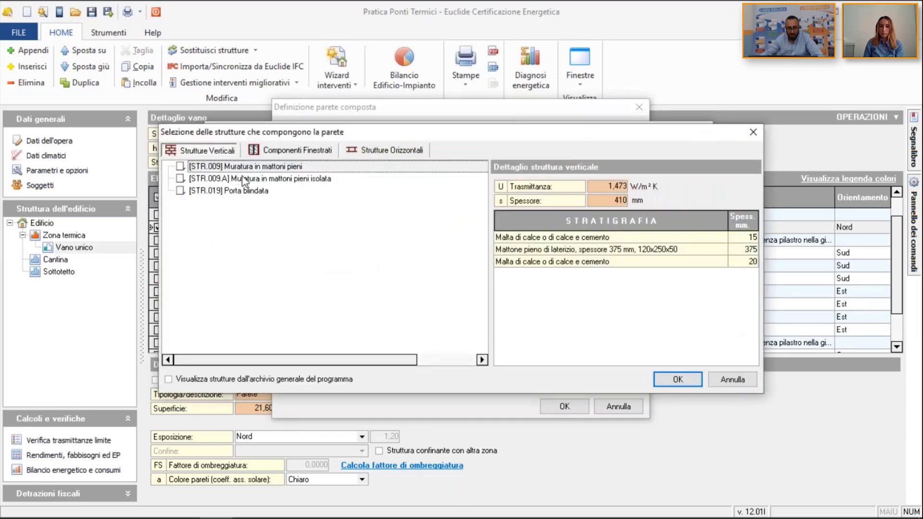
pyautogui.doubleClick(242, 178)
pyautogui.click(510, 277)
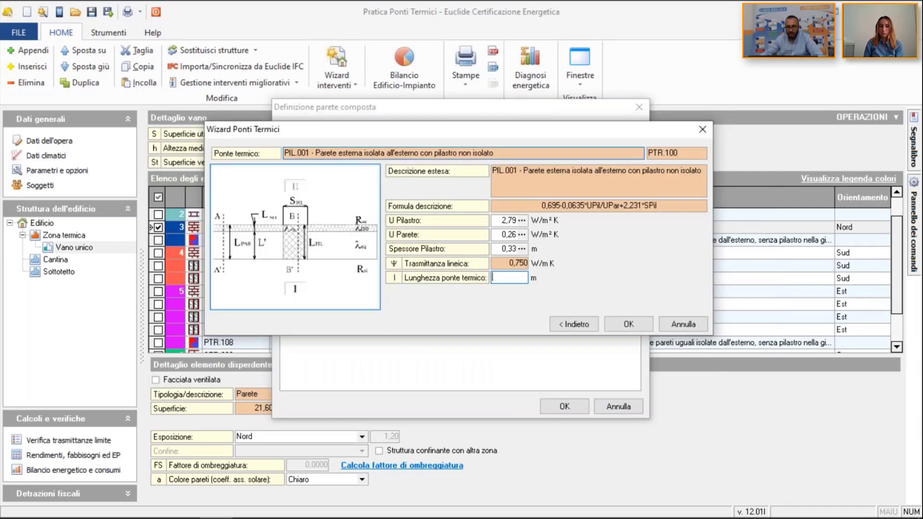
# - Examine the U Pilastro, U Parete and Spessore Pilastro values used in the PIL.001 formula
pyautogui.click(504, 219)
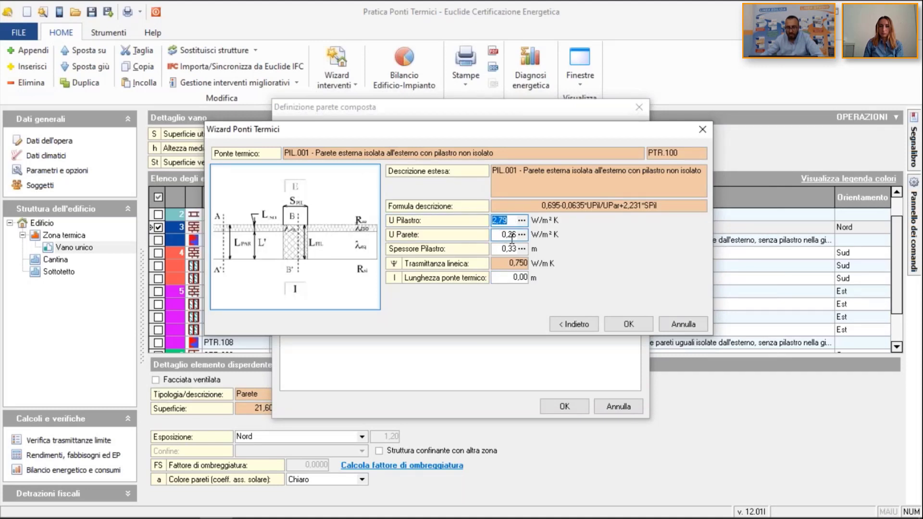
pyautogui.click(511, 235)
pyautogui.click(510, 249)
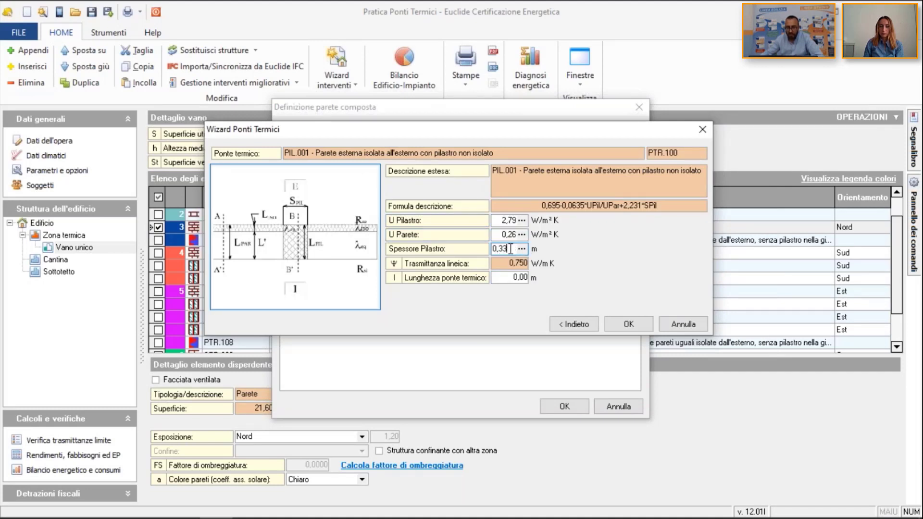
pyautogui.doubleClick(511, 249)
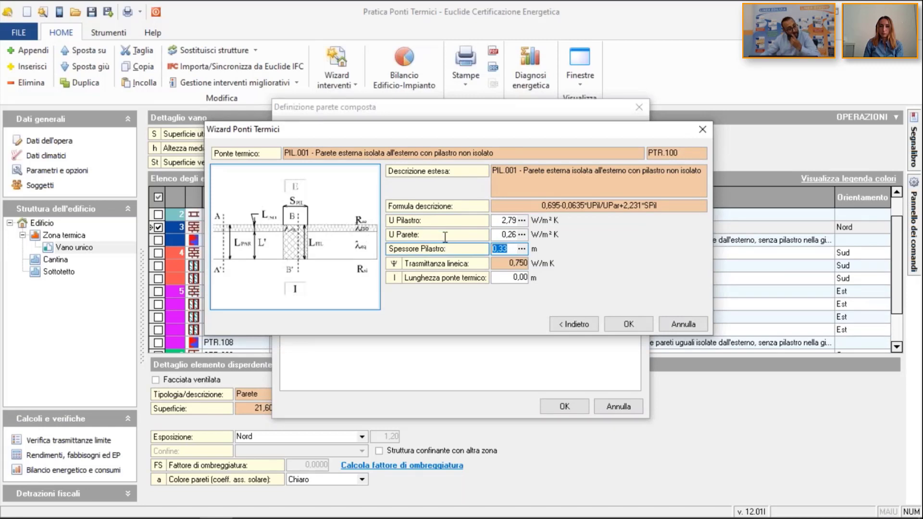
pyautogui.doubleClick(509, 224)
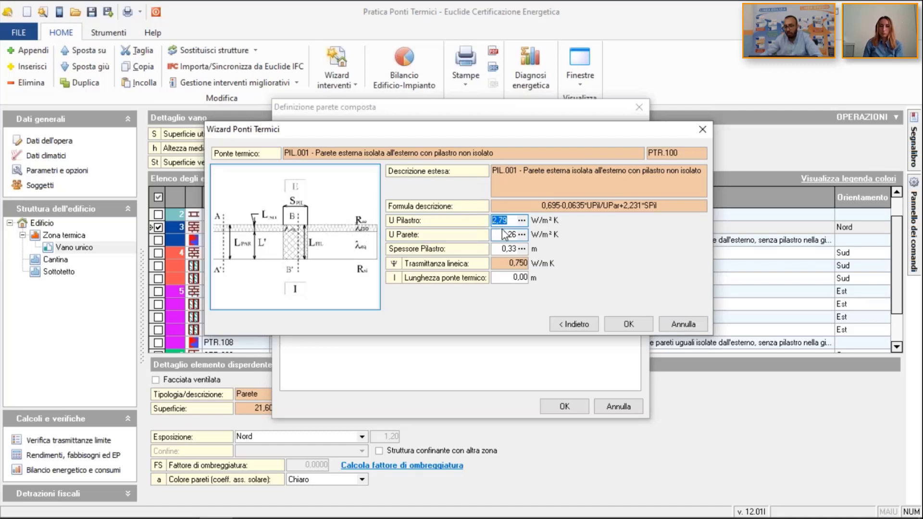
pyautogui.moveTo(501, 234); pyautogui.dragTo(472, 235)
pyautogui.hotkey('shift', 'Tab')
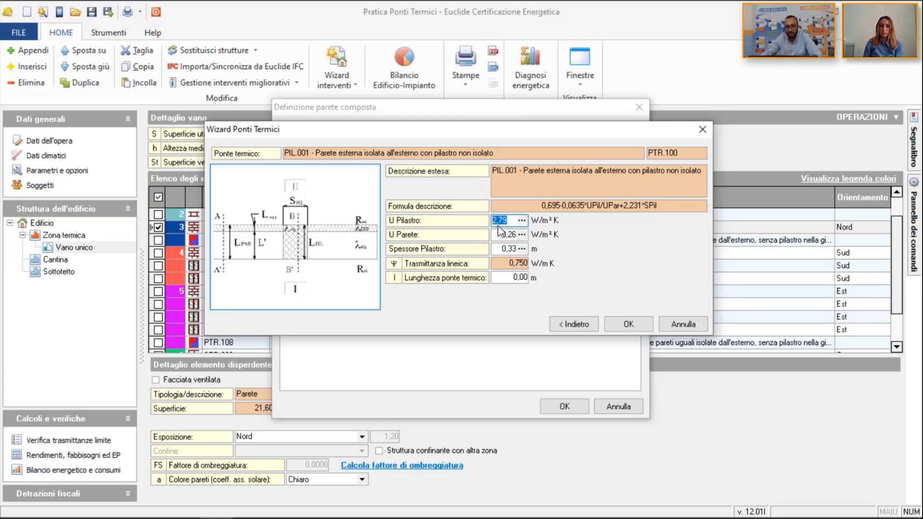
pyautogui.press('Tab')
pyautogui.click(503, 249)
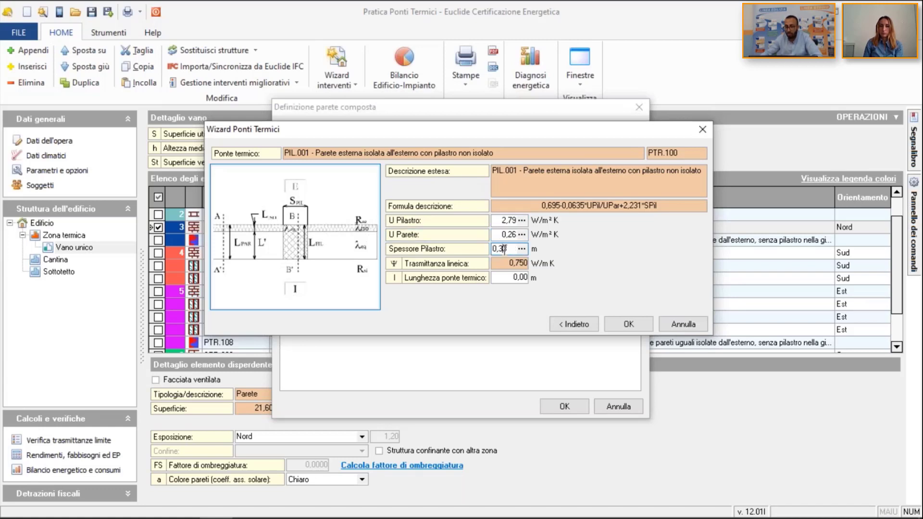
pyautogui.doubleClick(510, 249)
pyautogui.click(513, 220)
pyautogui.doubleClick(513, 220)
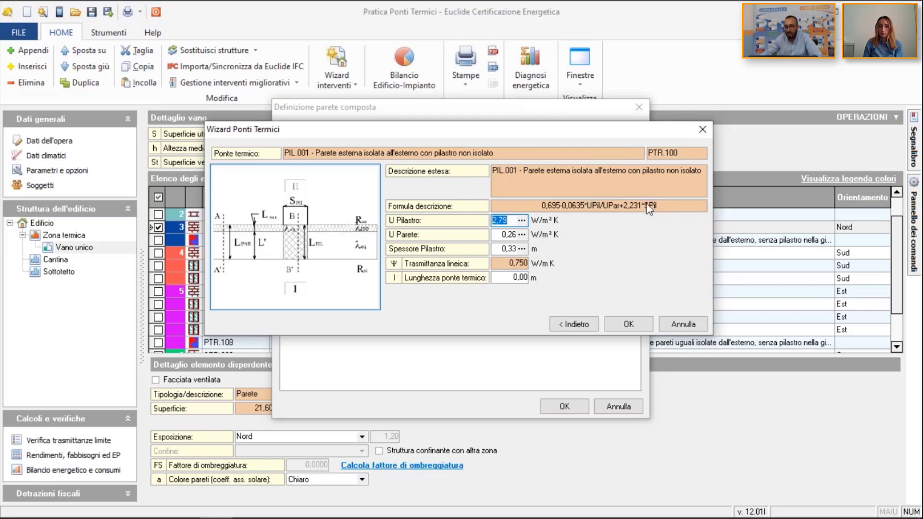
# - Set the PIL.001 bridge length to 2,7 m and confirm both the thermal bridge and the north wall's composite definition
pyautogui.click(514, 277)
pyautogui.write('2,7')
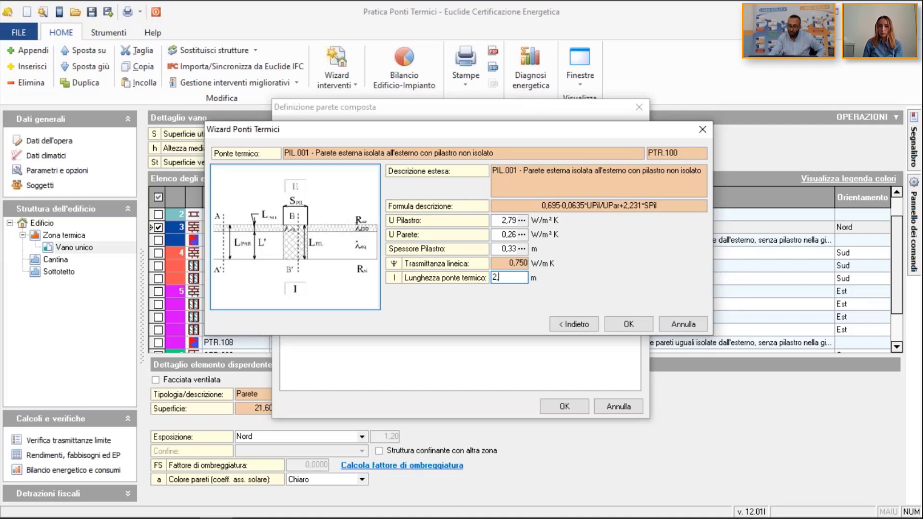
pyautogui.click(620, 325)
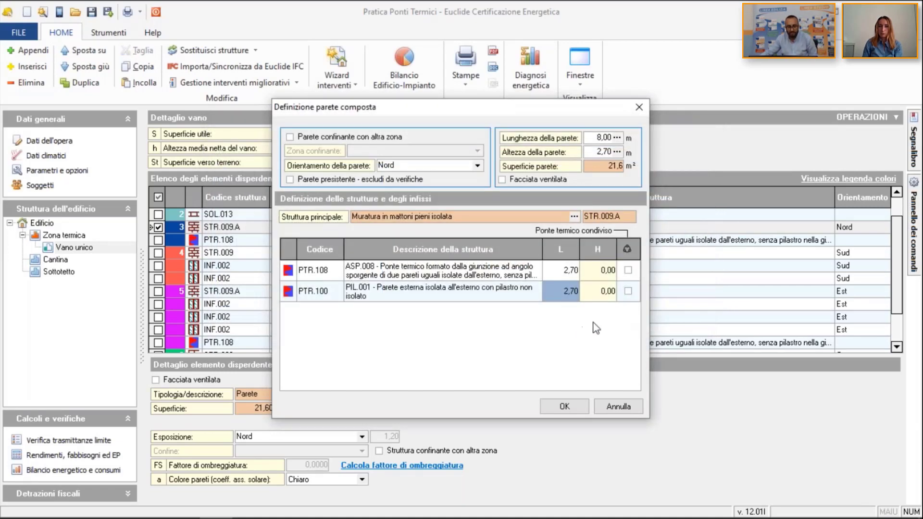
pyautogui.click(565, 408)
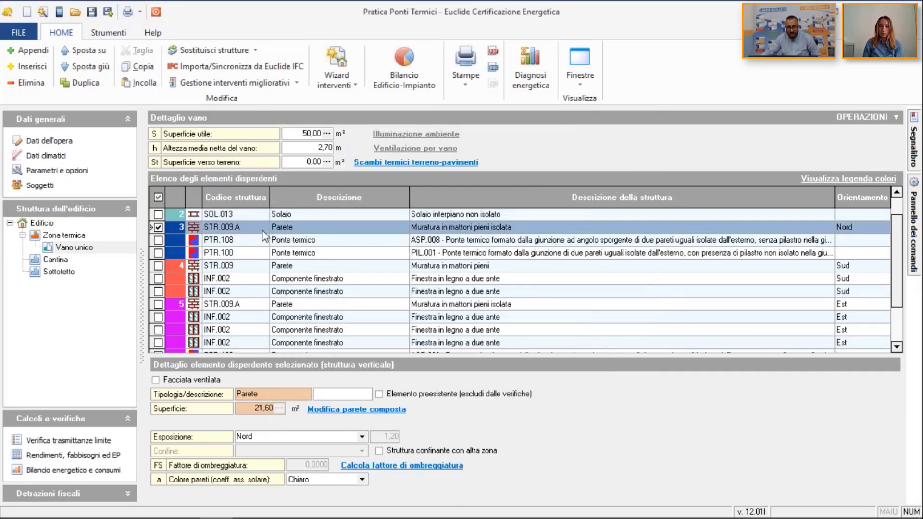
# - Start a thermal bridge from the Abaco in the composite definition of the east-facing insulated wall STR.009.A
pyautogui.click(277, 307)
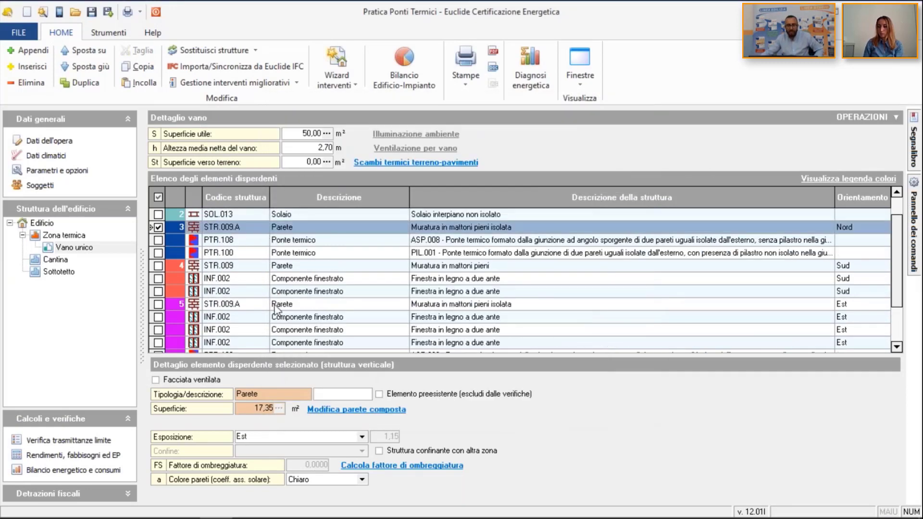
pyautogui.press('Down')
pyautogui.press('Down')
pyautogui.press('Down')
pyautogui.press('Down')
pyautogui.press('Down')
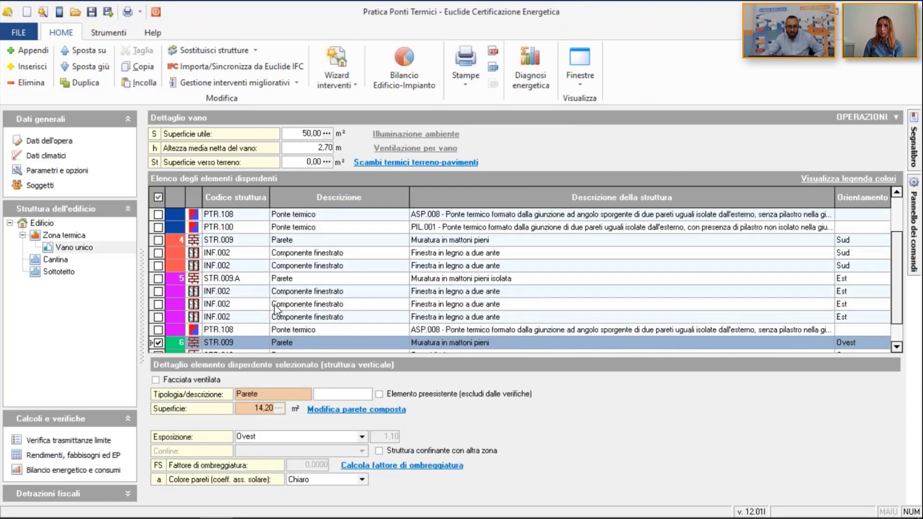
pyautogui.press('Down')
pyautogui.press('Up')
pyautogui.press('Up')
pyautogui.press('Up')
pyautogui.press('Up')
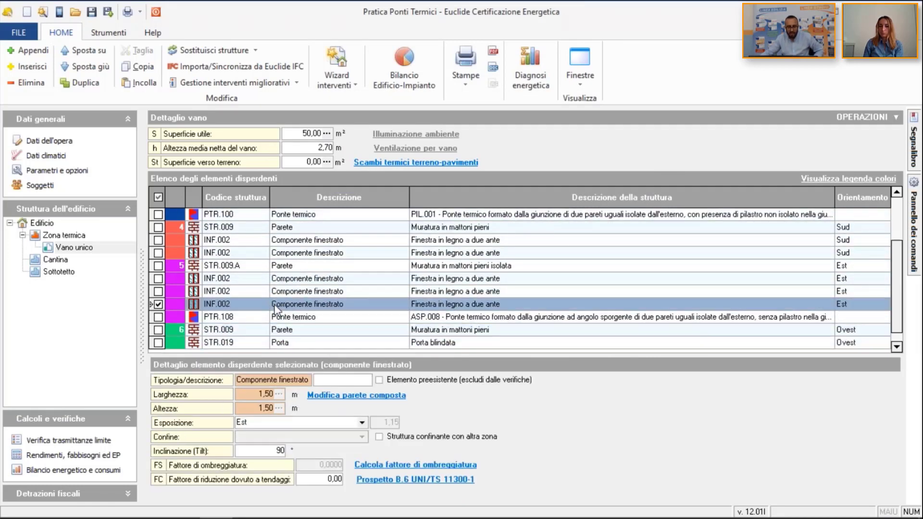
pyautogui.press('Up')
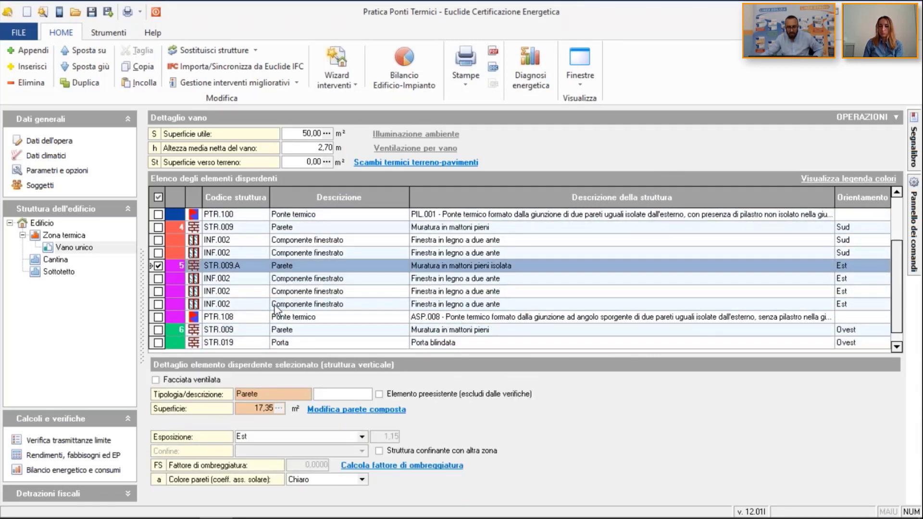
pyautogui.click(356, 412)
pyautogui.rightClick(368, 369)
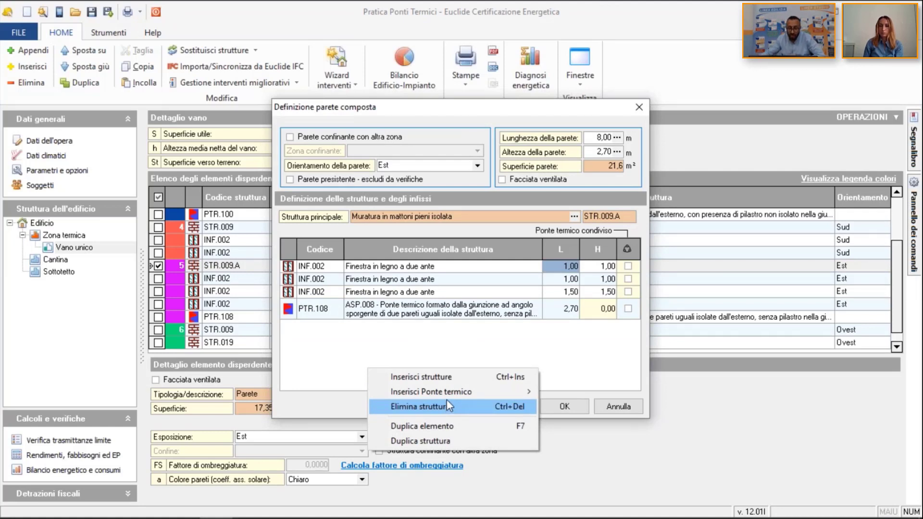
pyautogui.moveTo(447, 392)
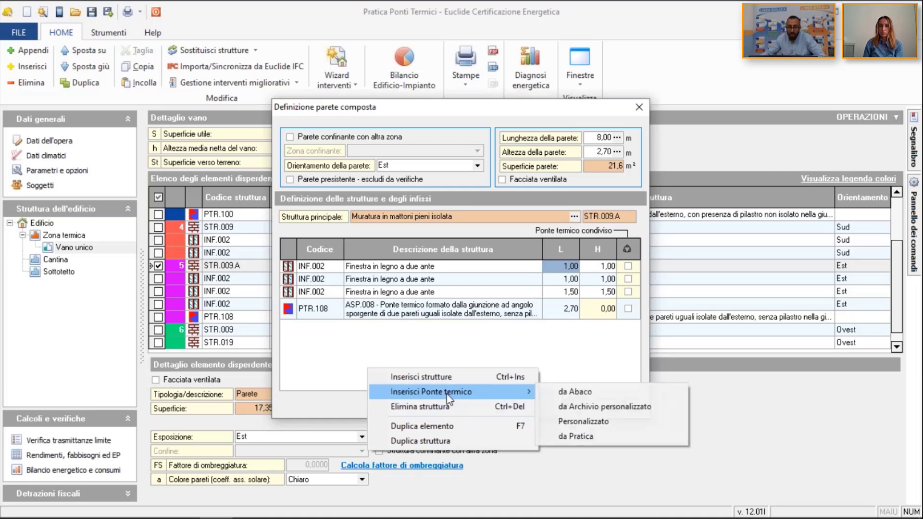
pyautogui.click(567, 395)
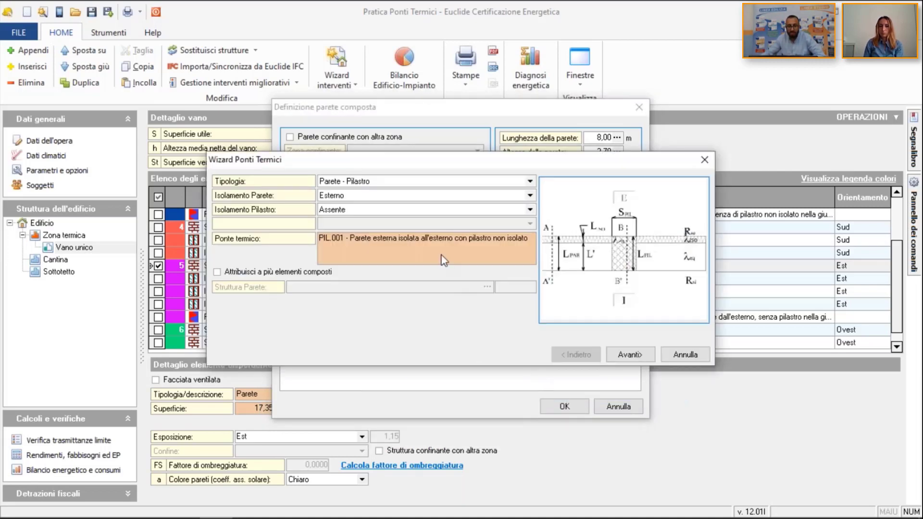
# - Choose the Parete - Pilastro bridge PIL.007 with Esterno insulation for both wall and pillar, and proceed to its parameters
pyautogui.click(415, 183)
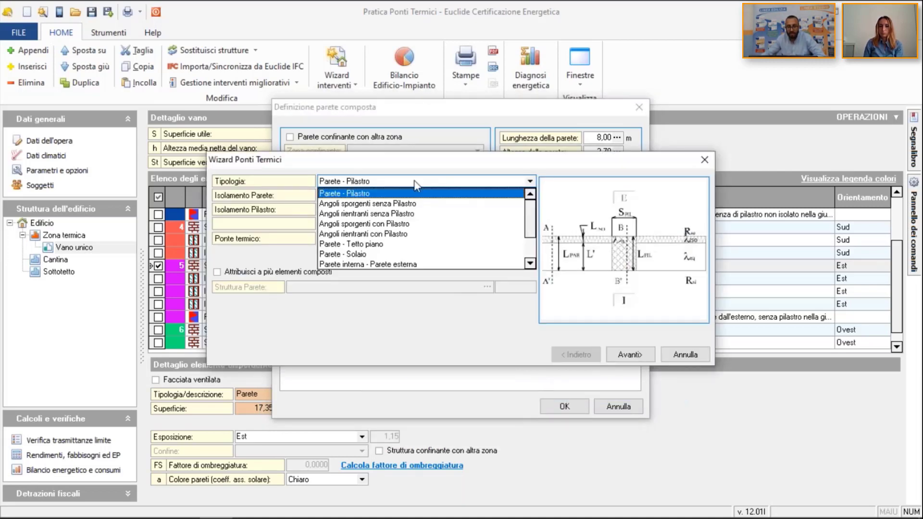
pyautogui.click(435, 196)
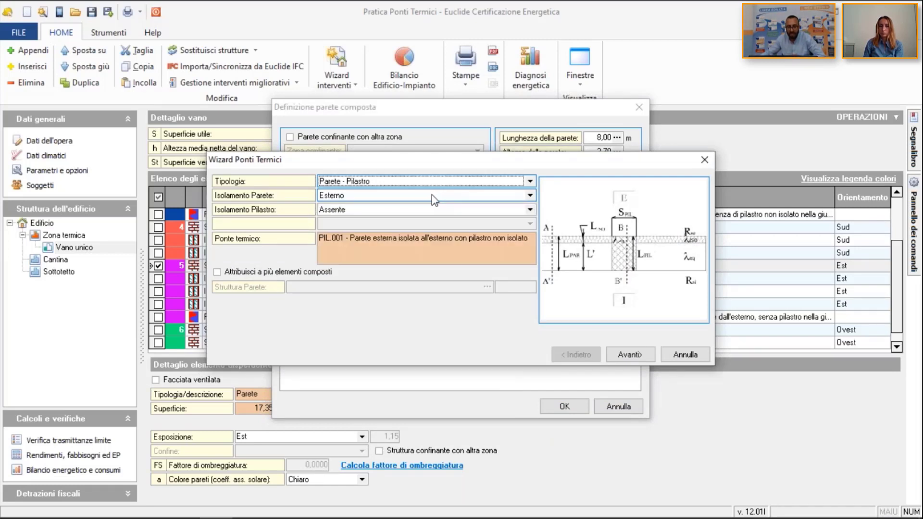
pyautogui.click(430, 198)
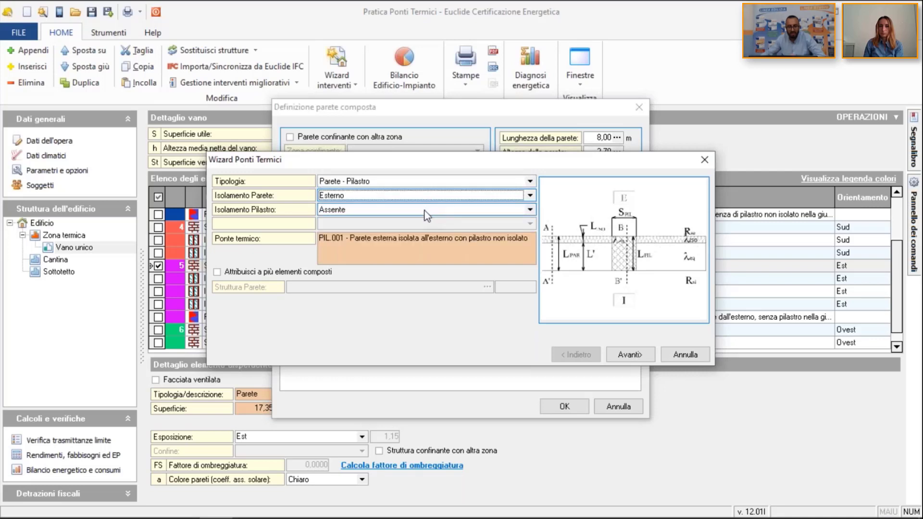
pyautogui.click(426, 211)
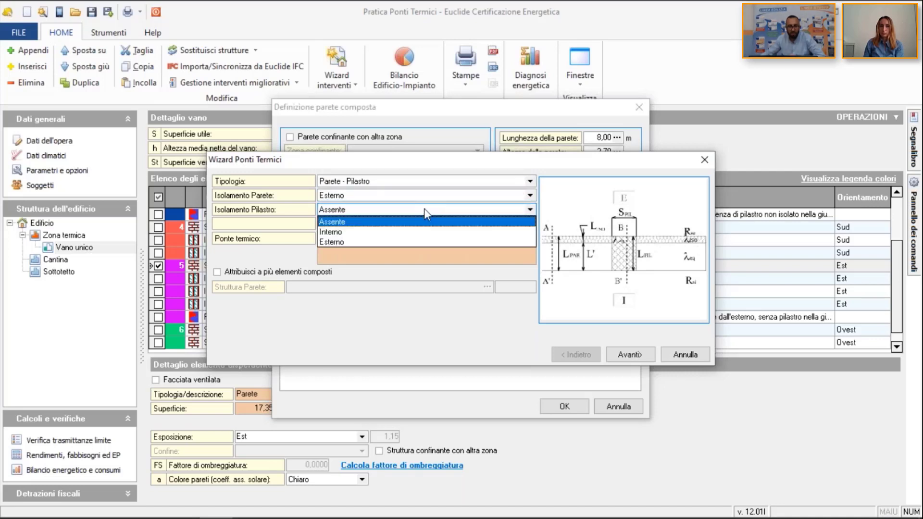
pyautogui.click(423, 241)
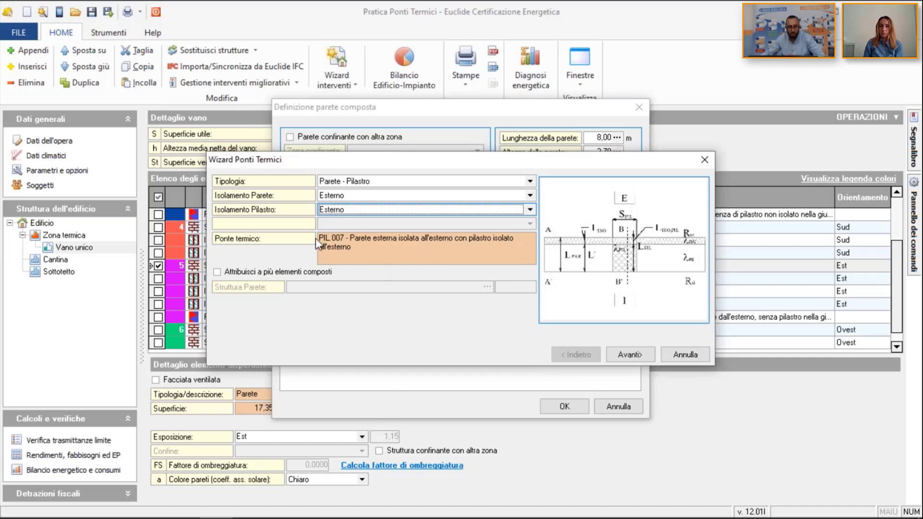
pyautogui.click(624, 355)
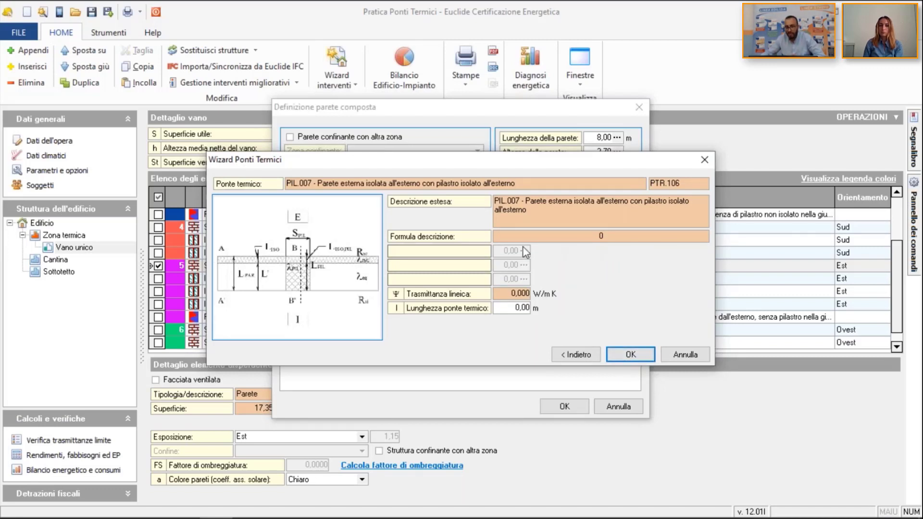
# - Set the PIL.007 bridge length to 2,7 m, add it to the east wall and try to confirm the composite definition
pyautogui.click(513, 304)
pyautogui.press('BackSpace')
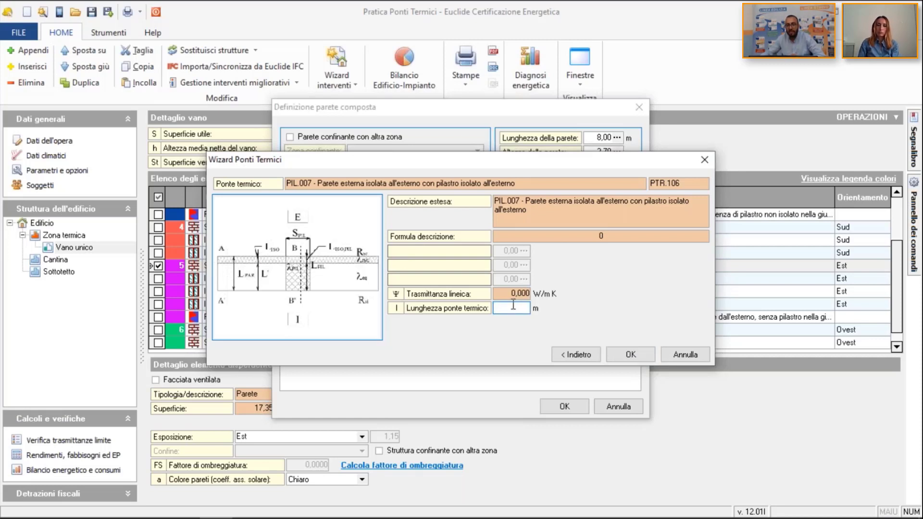
pyautogui.write('2,7')
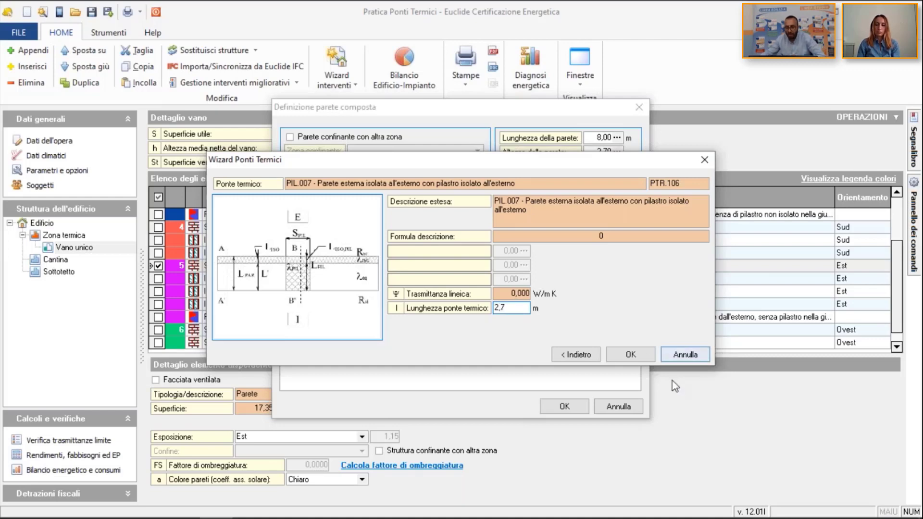
pyautogui.click(635, 361)
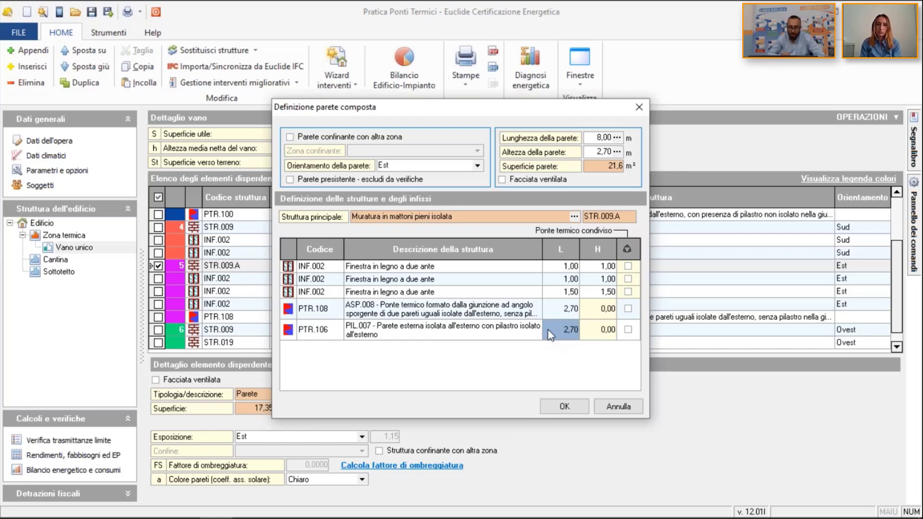
pyautogui.click(567, 414)
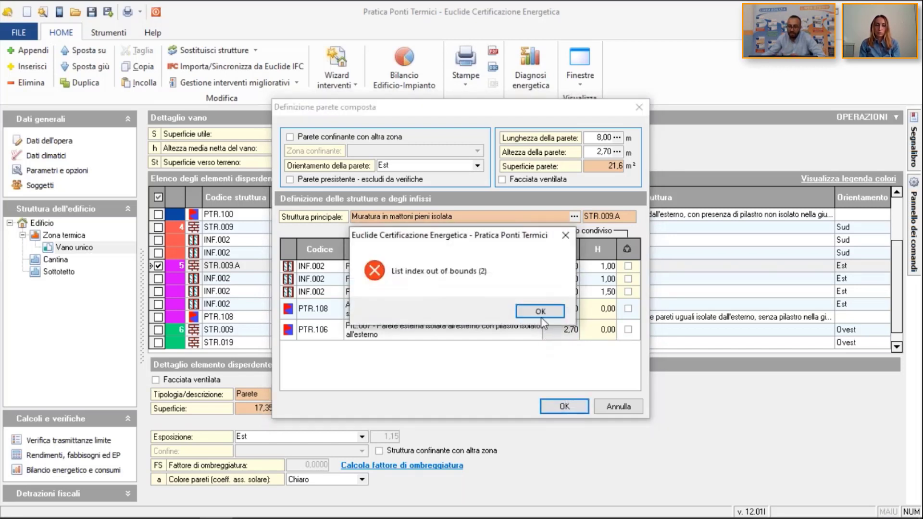
pyautogui.click(540, 313)
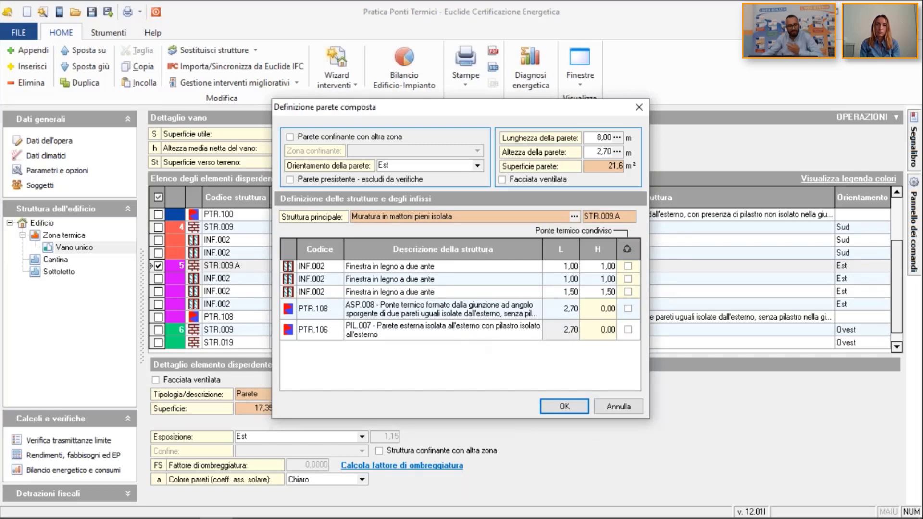
# - Switch to Chrome and consult the technical sheet on managing thermal bridges with the CENED+ Abaco
pyautogui.moveTo(281, 515)
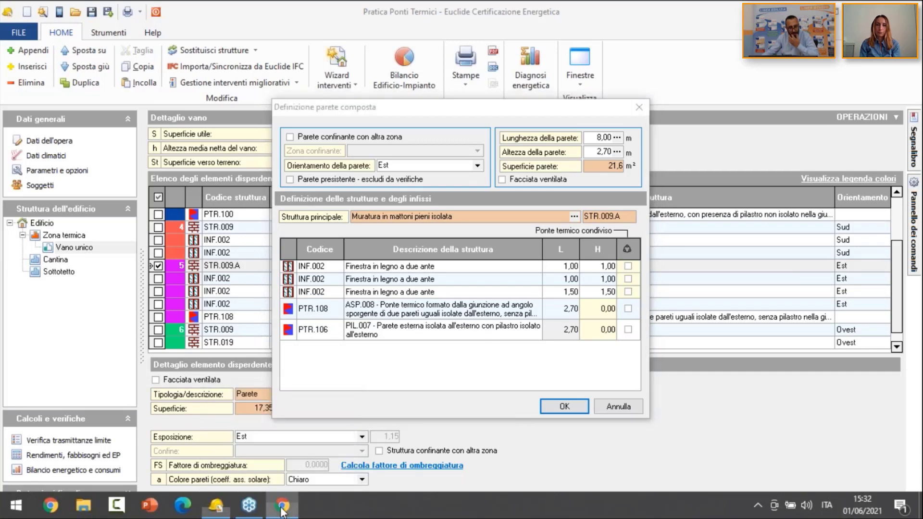
pyautogui.click(282, 506)
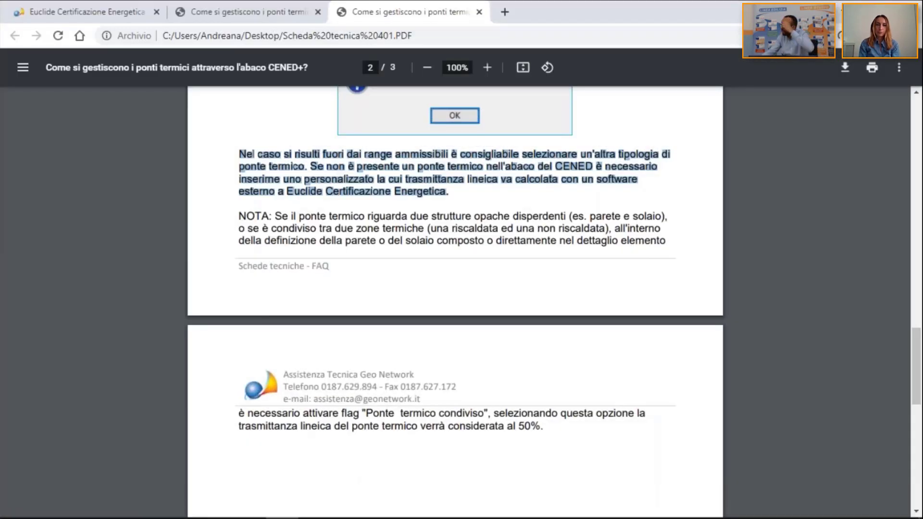
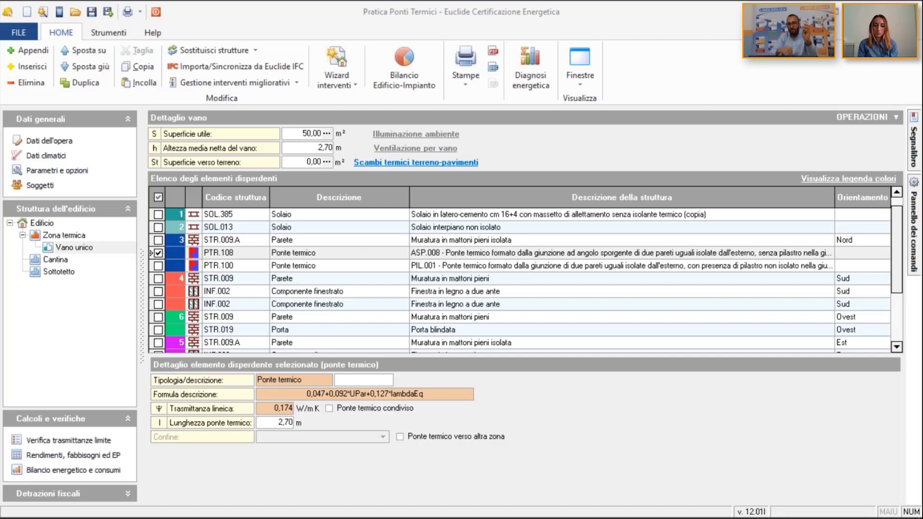
# - Start a thermal bridge from the Abaco in the composite definition of the south-facing wall STR.009
pyautogui.click(422, 240)
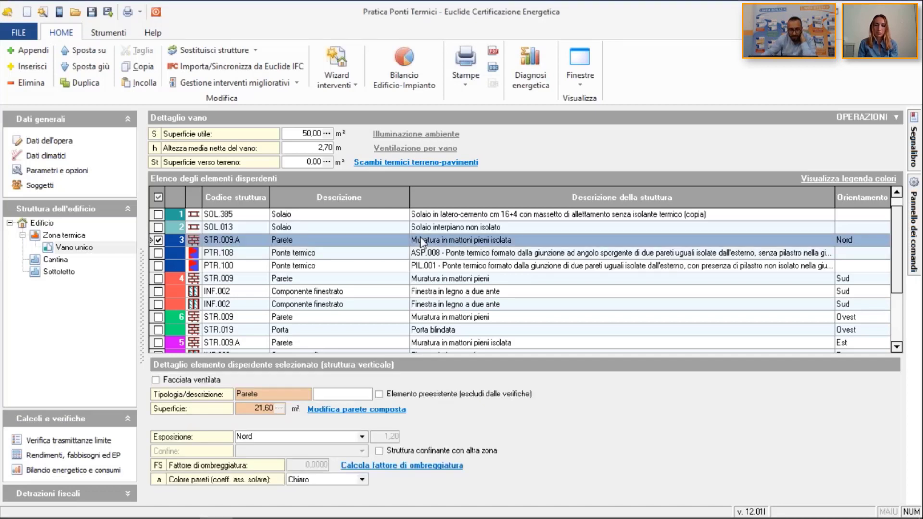
pyautogui.press('Down')
pyautogui.press('Down')
pyautogui.press('Down')
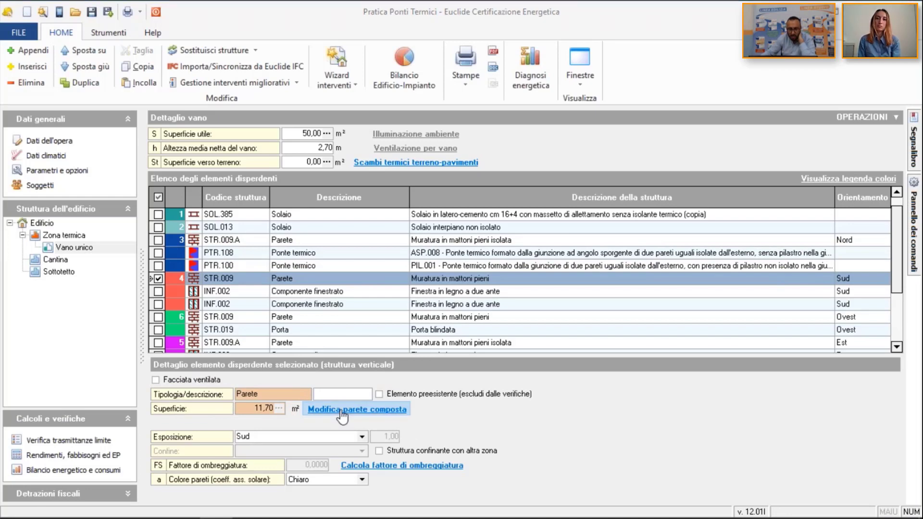
pyautogui.click(343, 410)
pyautogui.rightClick(358, 307)
pyautogui.moveTo(418, 331)
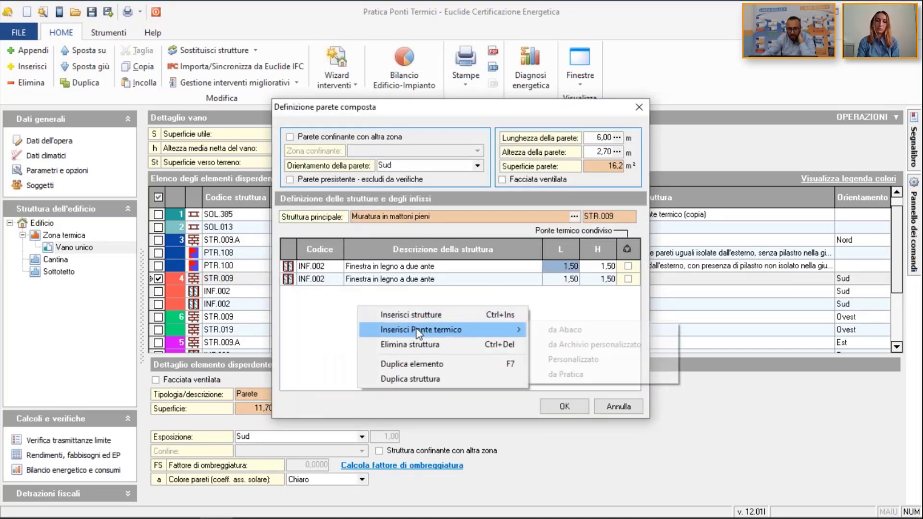
pyautogui.click(601, 331)
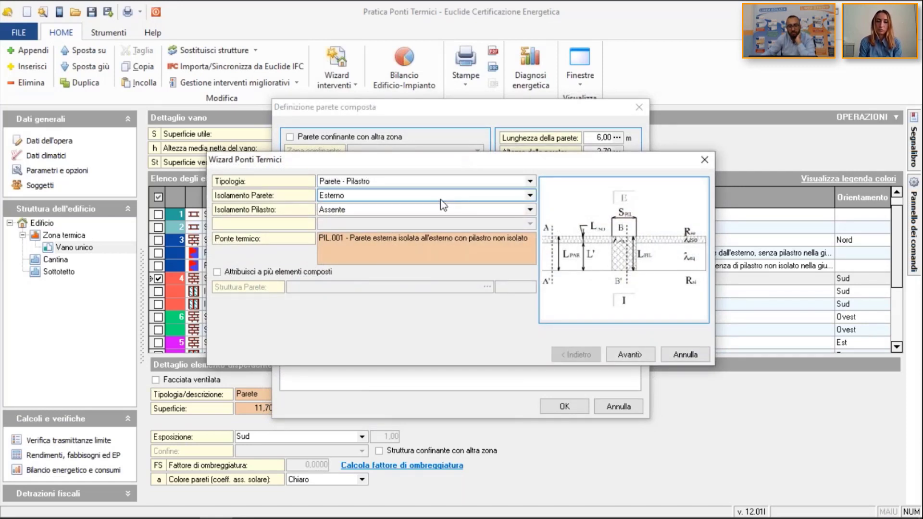
# - Choose the Parete - Solaio typology with wall insulation Assente for bridge SOL.004
pyautogui.click(435, 181)
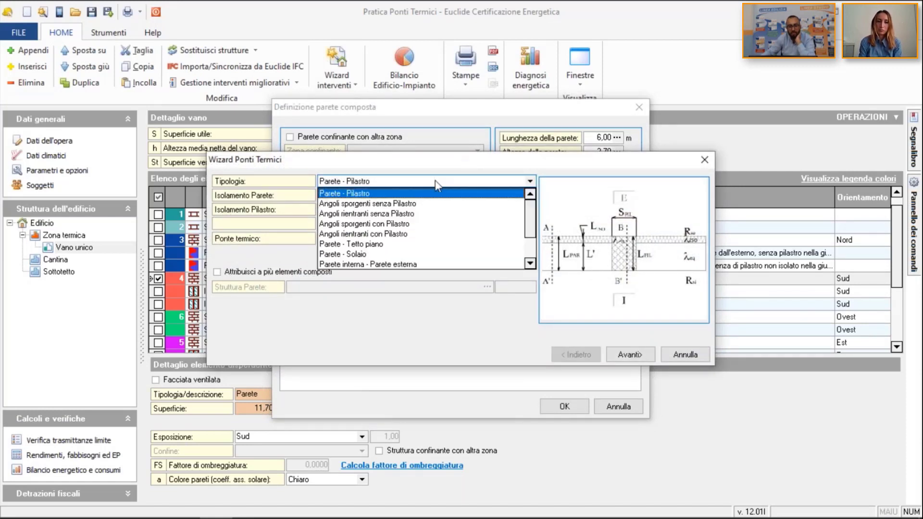
pyautogui.click(439, 254)
pyautogui.click(414, 200)
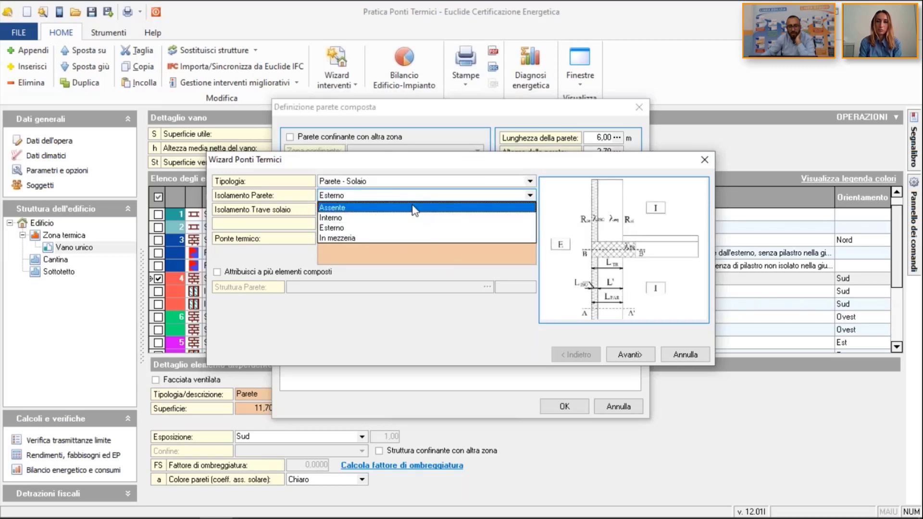
pyautogui.click(414, 209)
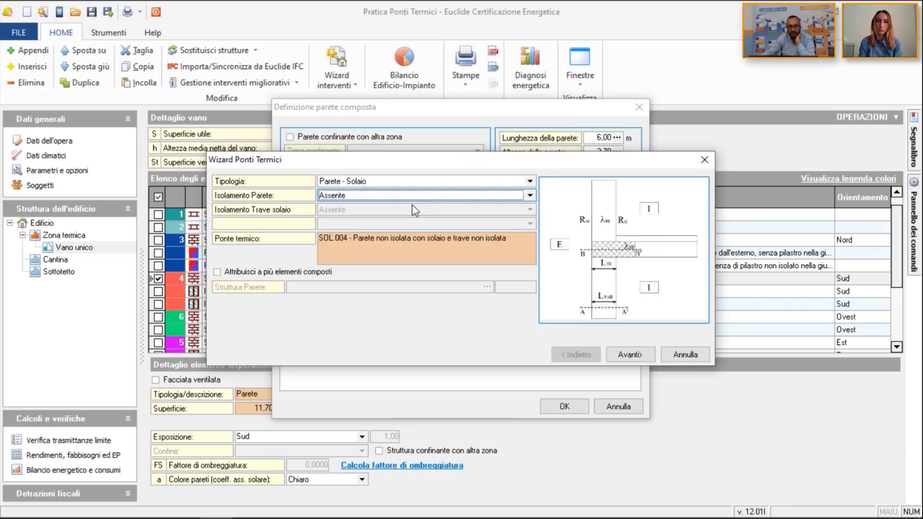
# - Attribute the SOL.004 bridge to multiple composite elements with wall structure STR.009 Muratura in mattoni pieni, and proceed to its parameters
pyautogui.click(330, 273)
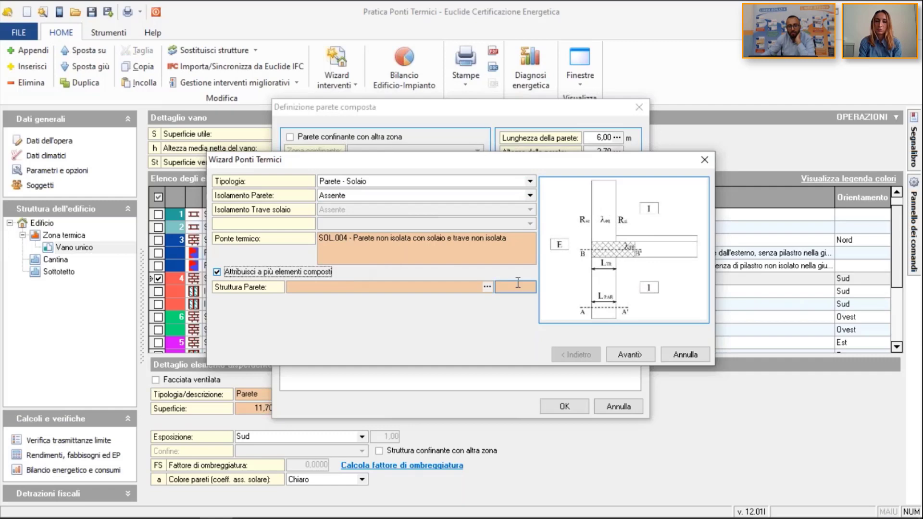
pyautogui.click(487, 288)
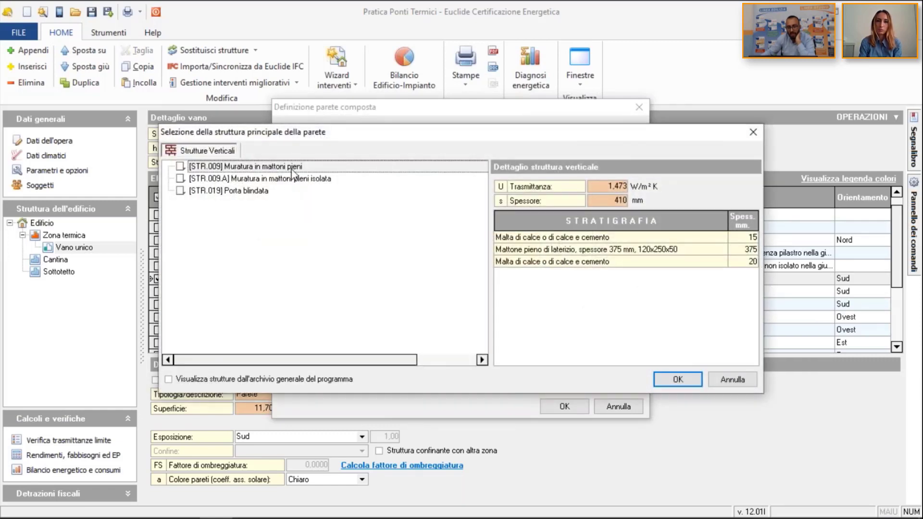
pyautogui.doubleClick(293, 167)
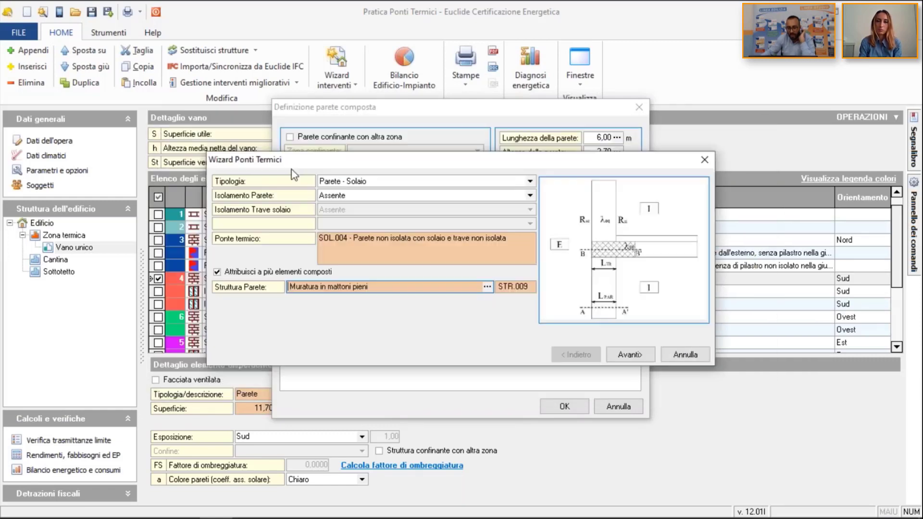
pyautogui.click(645, 353)
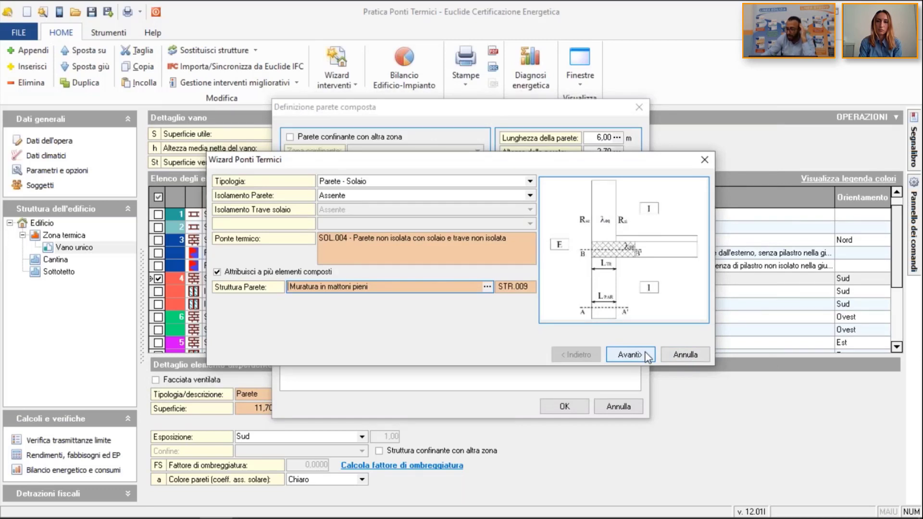
pyautogui.click(645, 353)
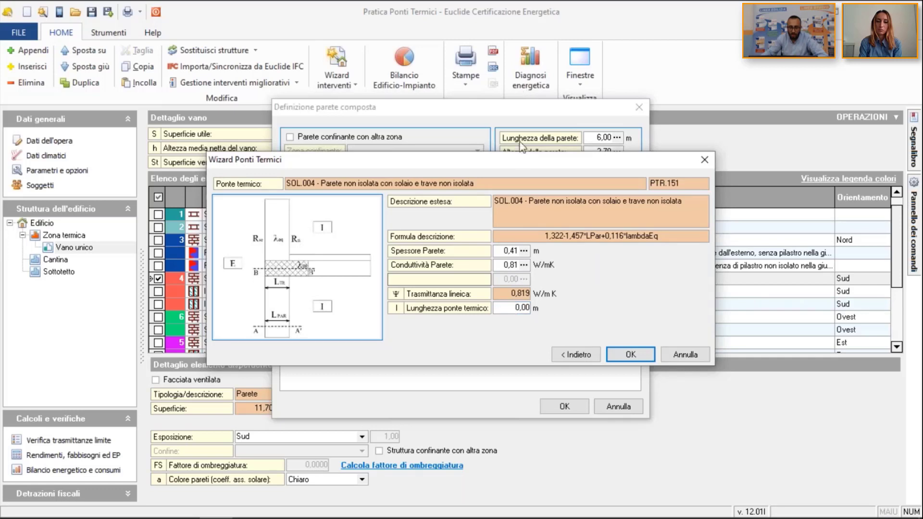
# - Set the SOL.004 bridge length to 6 m and confirm both the thermal bridge and the south wall's composite definition
pyautogui.moveTo(519, 164); pyautogui.dragTo(507, 177)
pyautogui.click(497, 319)
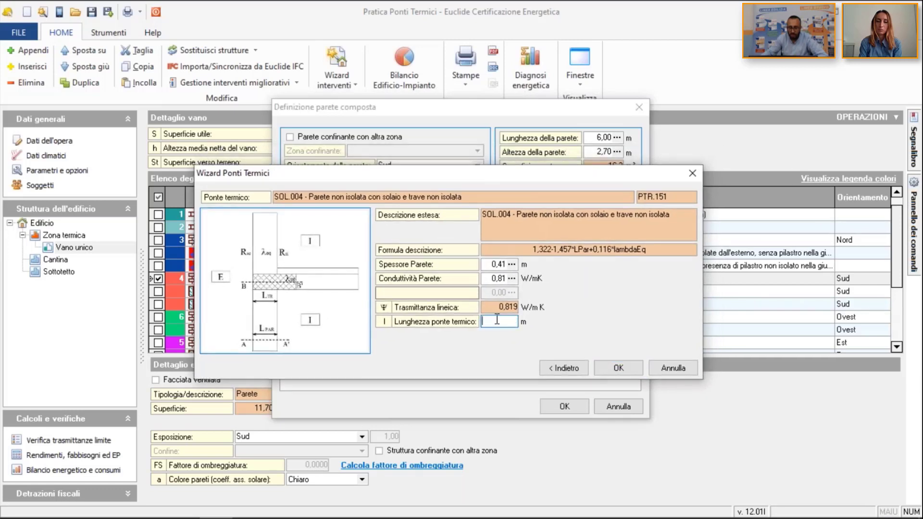
pyautogui.write('6')
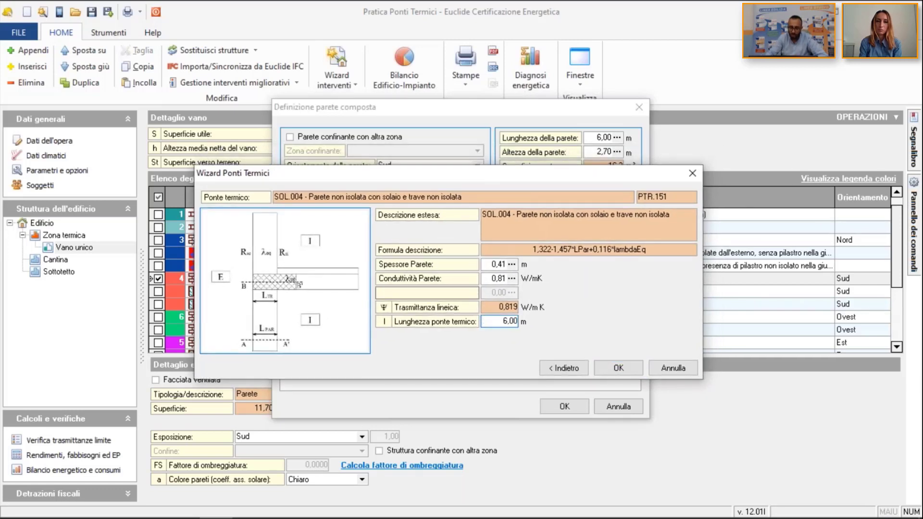
pyautogui.press('Tab')
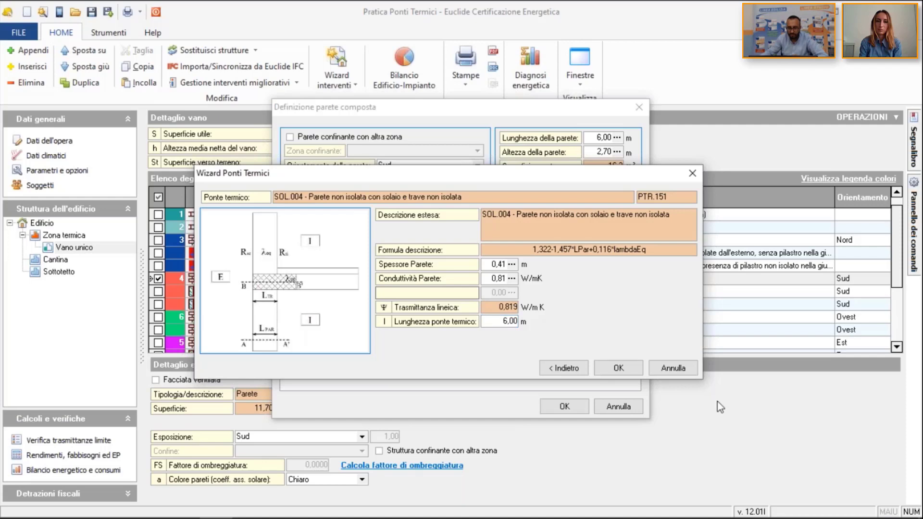
pyautogui.click(619, 368)
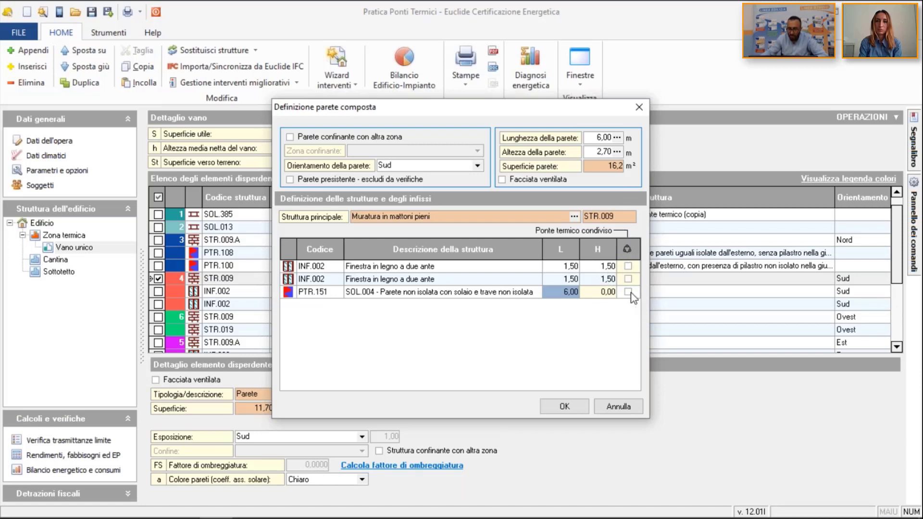
pyautogui.click(562, 407)
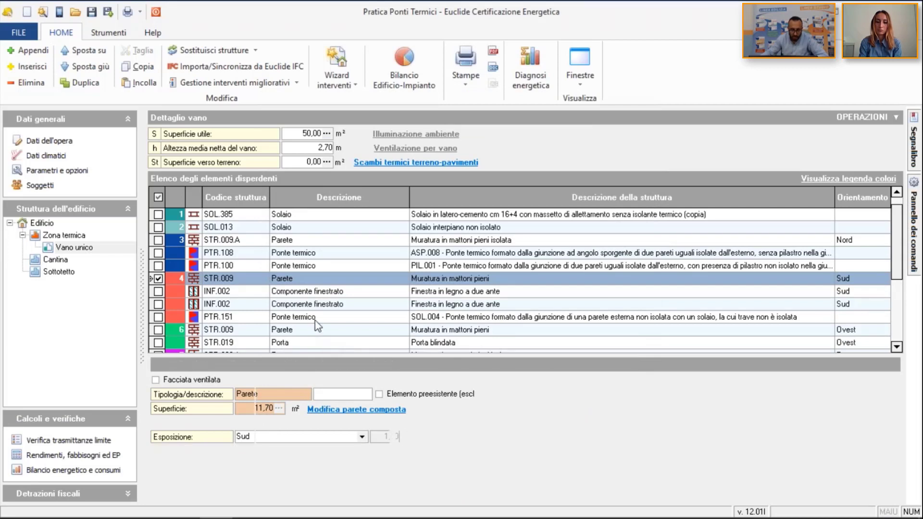
# - Mark thermal bridge SOL.004 as a shared bridge in the south wall's composite definition, confirm, and check its details
pyautogui.click(316, 320)
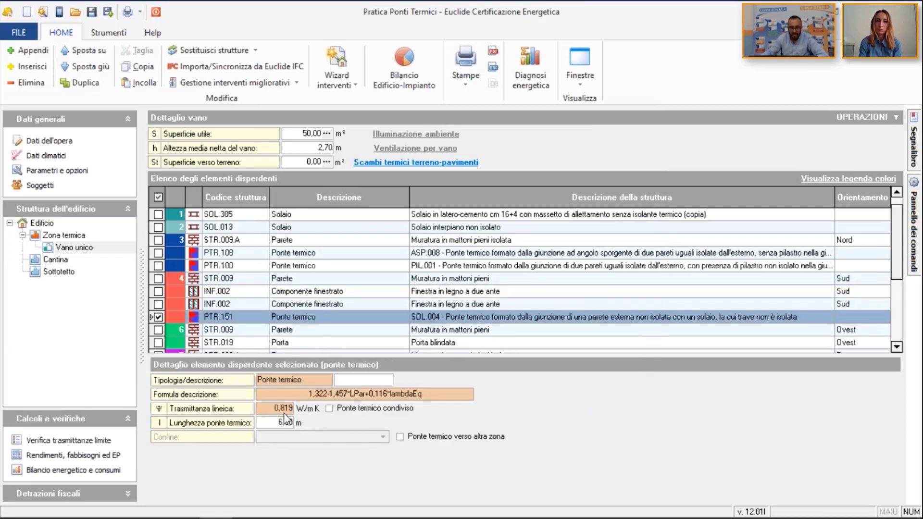
pyautogui.click(289, 280)
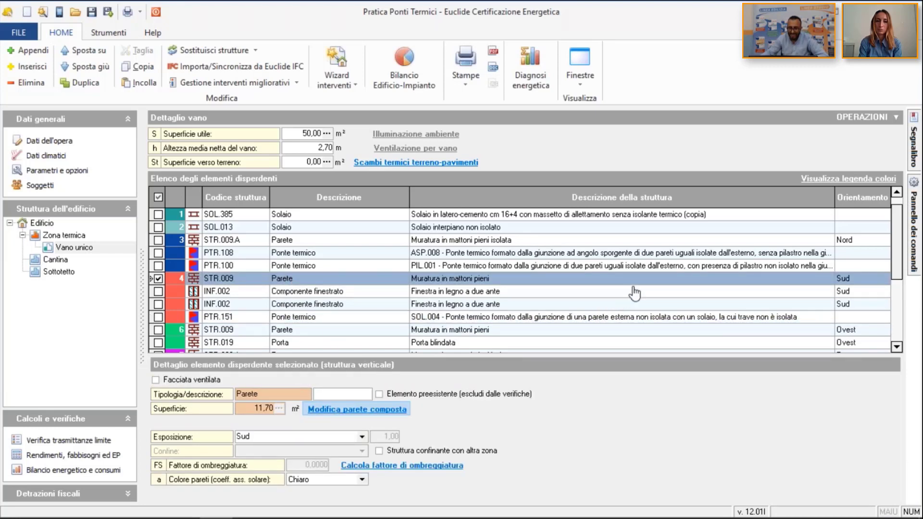
pyautogui.press('Return')
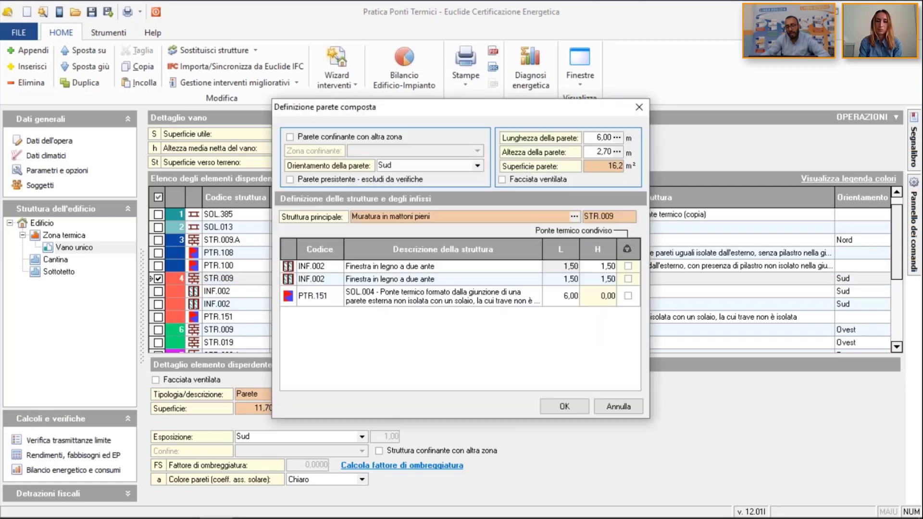
pyautogui.click(628, 296)
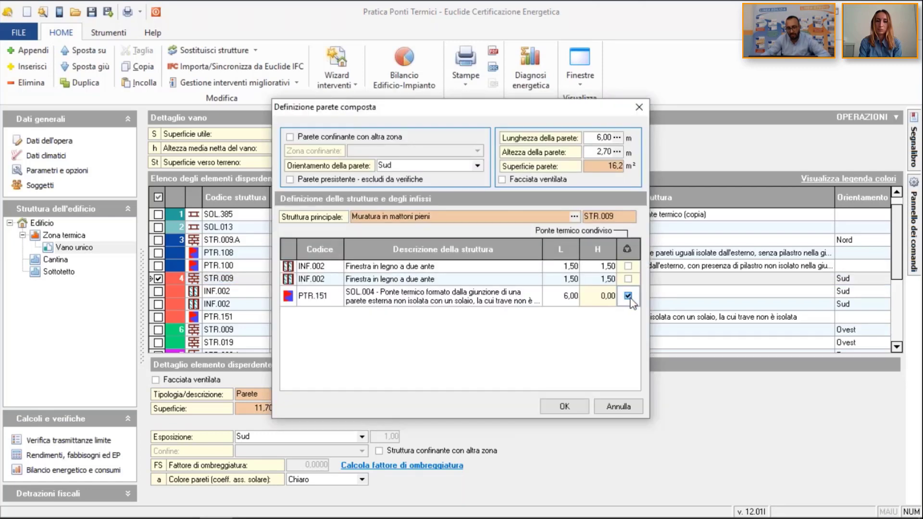
pyautogui.click(574, 402)
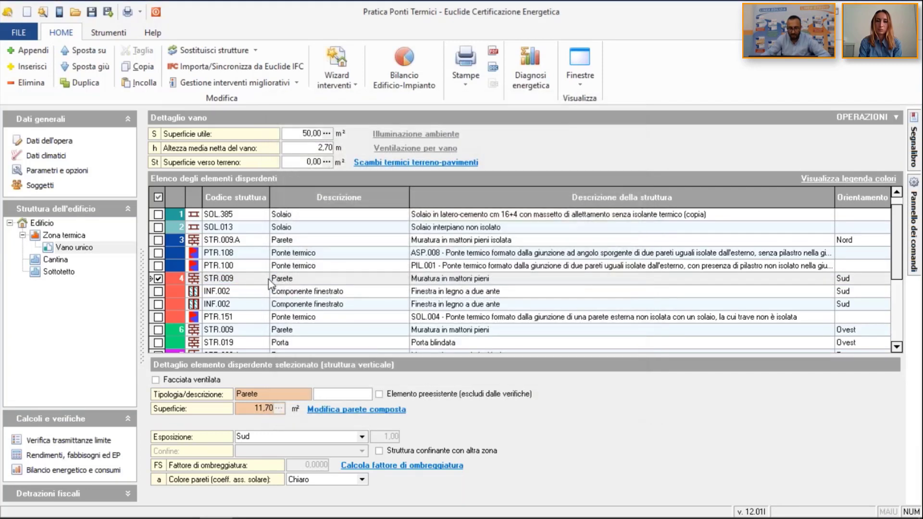
pyautogui.click(269, 317)
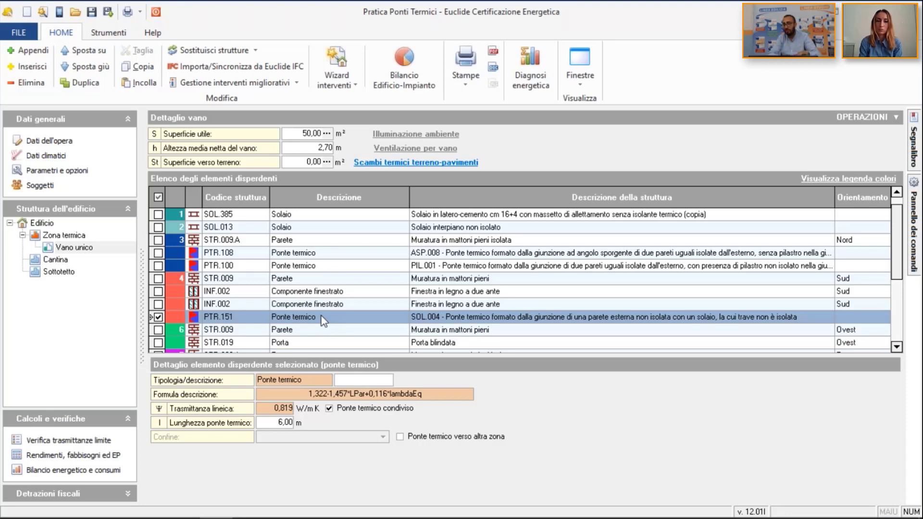
pyautogui.press('Up')
pyautogui.press('Up')
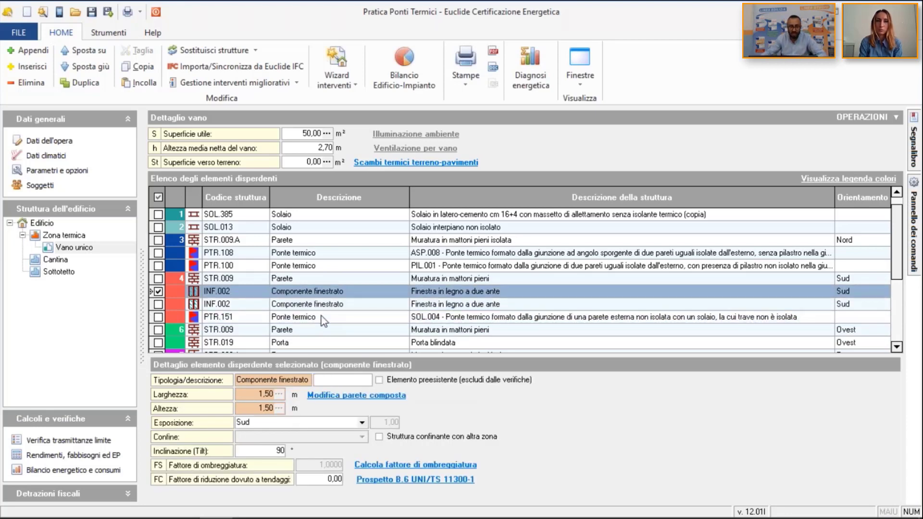
pyautogui.press('Up')
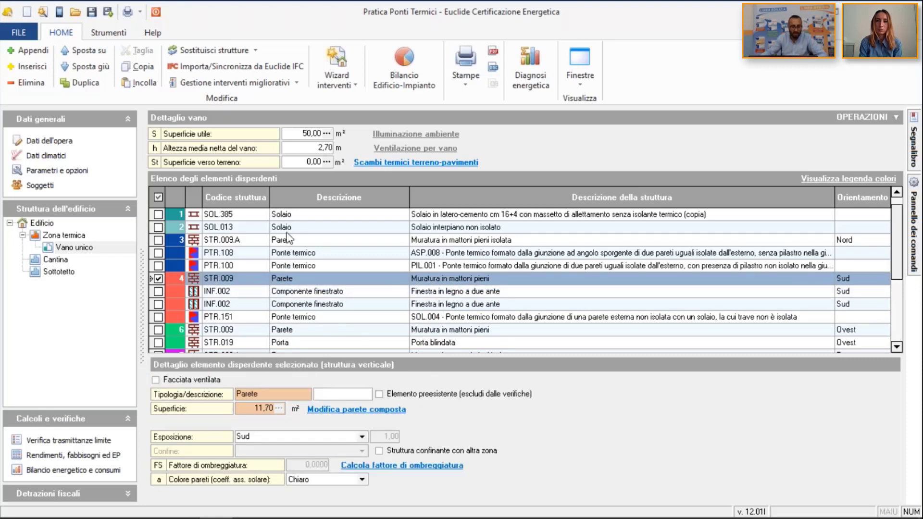
# - Insert the project's existing SOL.004 thermal bridge into the composite definition of floor SOL.013 bordering the Sottotetto
pyautogui.click(287, 229)
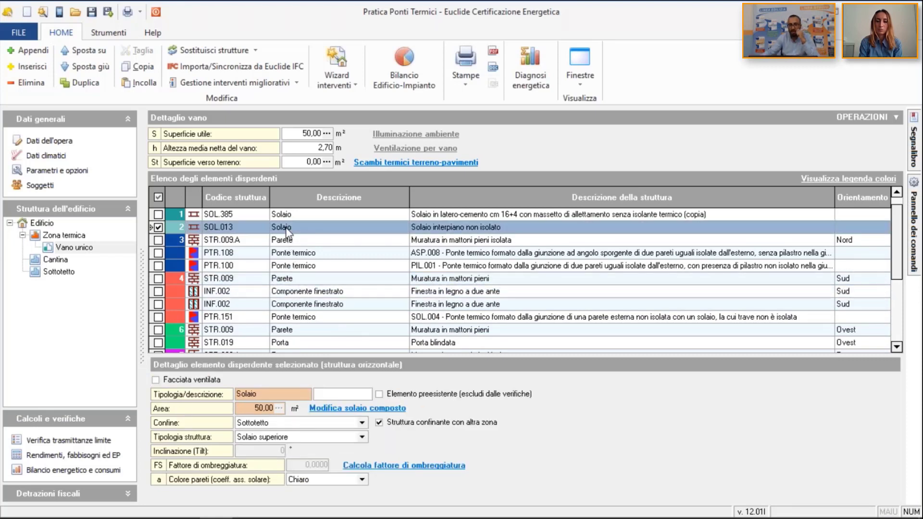
pyautogui.click(365, 393)
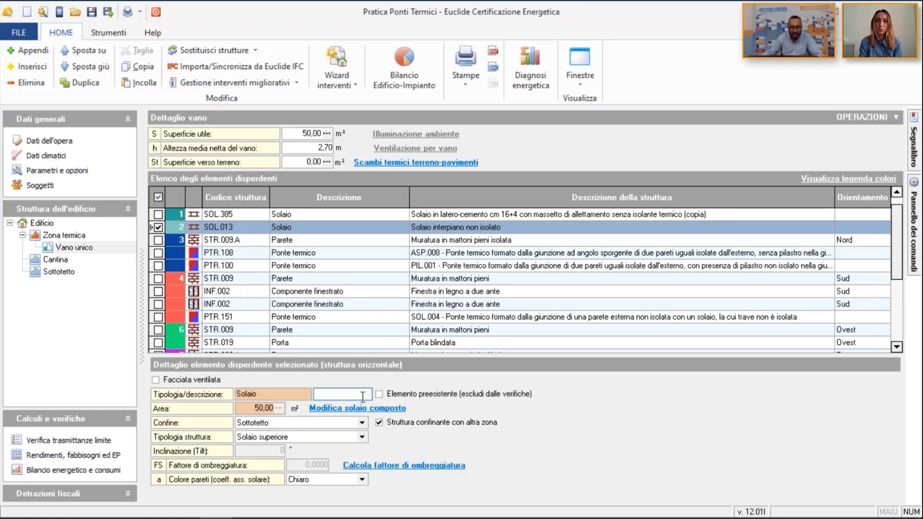
pyautogui.click(272, 172)
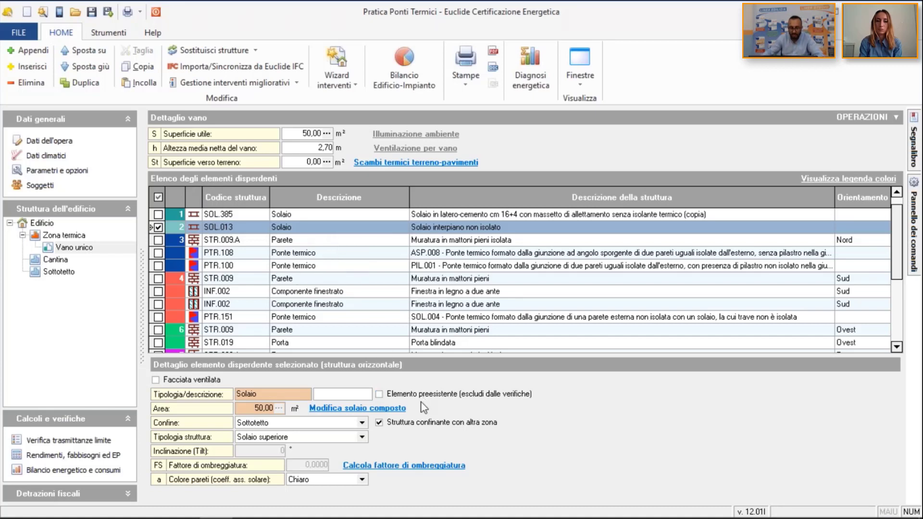
pyautogui.click(390, 408)
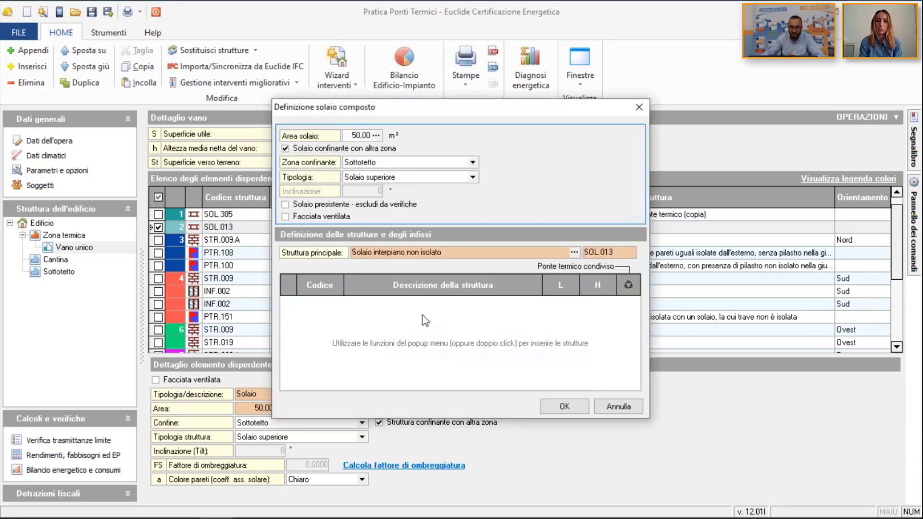
pyautogui.rightClick(422, 315)
pyautogui.moveTo(471, 340)
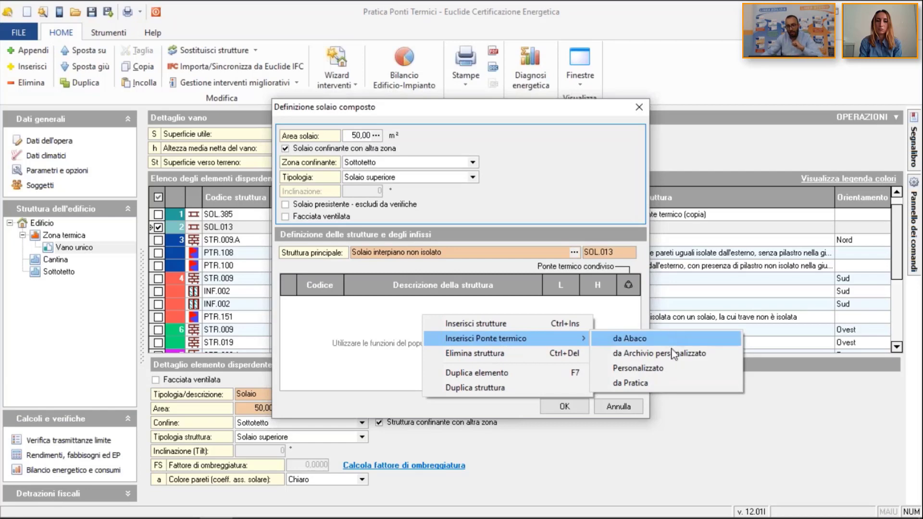
pyautogui.click(659, 379)
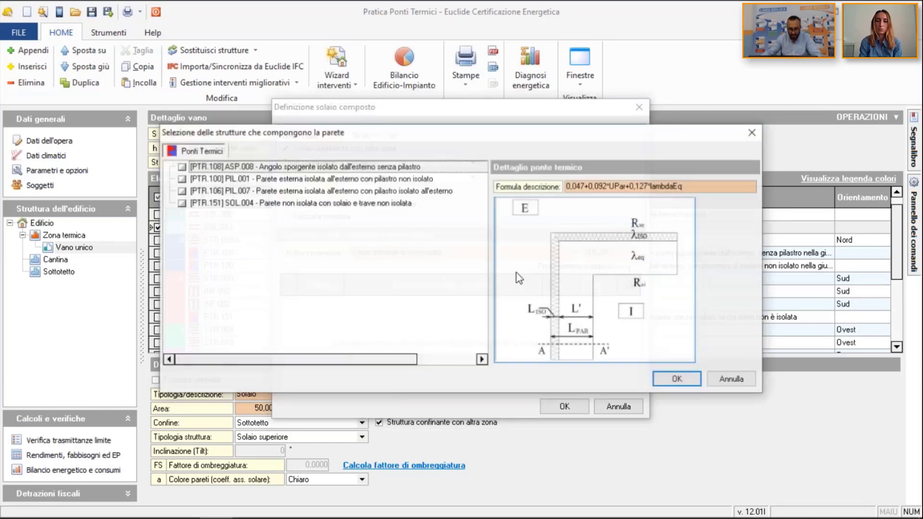
pyautogui.click(286, 203)
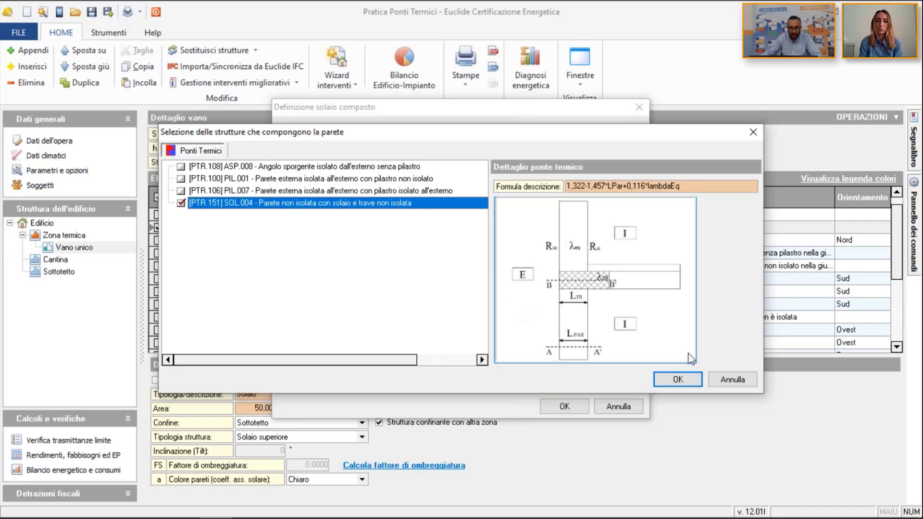
pyautogui.click(676, 380)
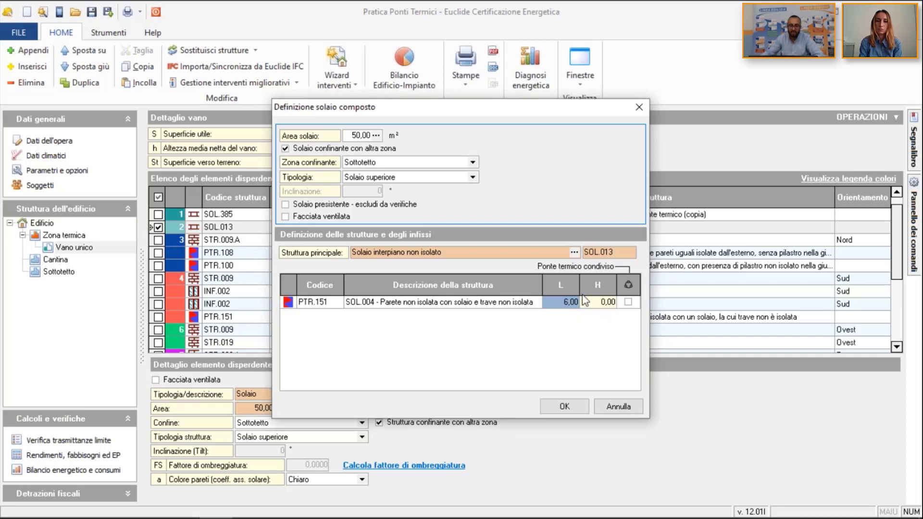
# - Mark the SOL.004 bridge as shared in the SOL.013 composite floor and confirm the definition
pyautogui.click(628, 307)
pyautogui.click(627, 304)
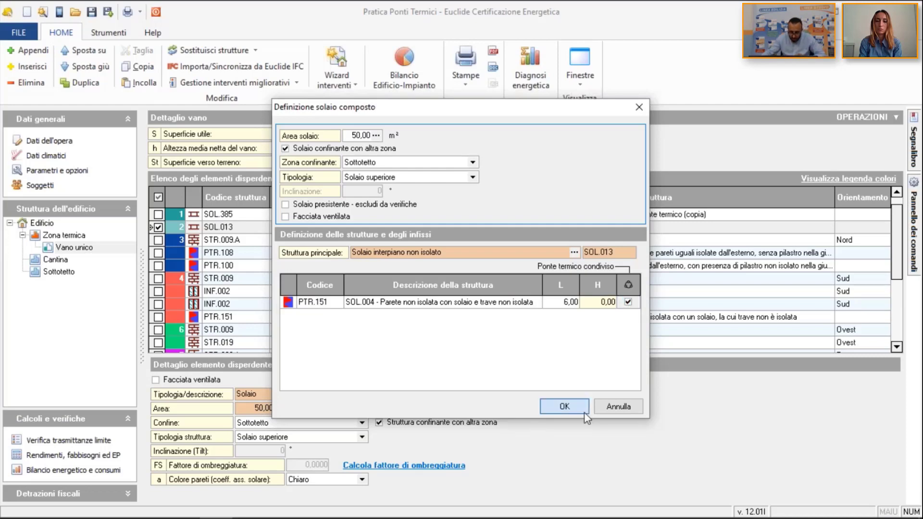
pyautogui.click(562, 406)
# - Set the SOL.004 bridge under floor SOL.013 as facing another zone, with Sottotetto as its boundary
pyautogui.click(272, 240)
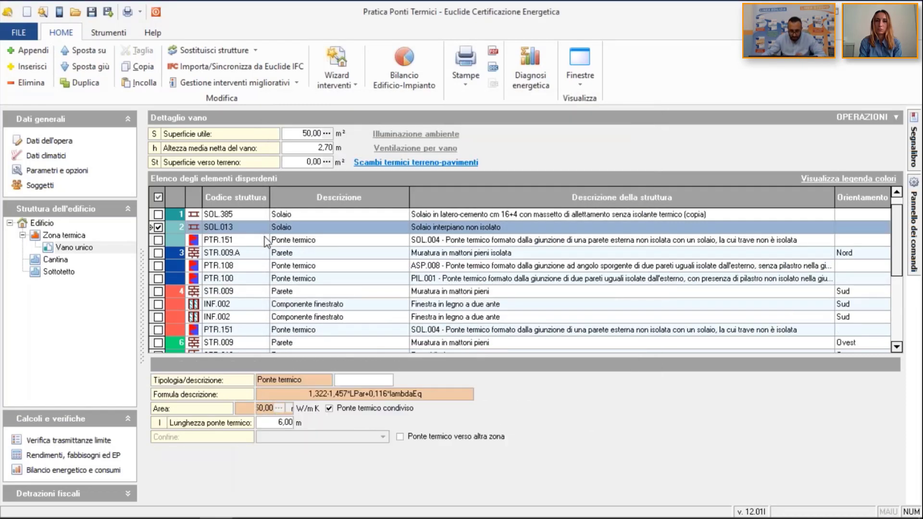
pyautogui.click(406, 438)
pyautogui.click(383, 437)
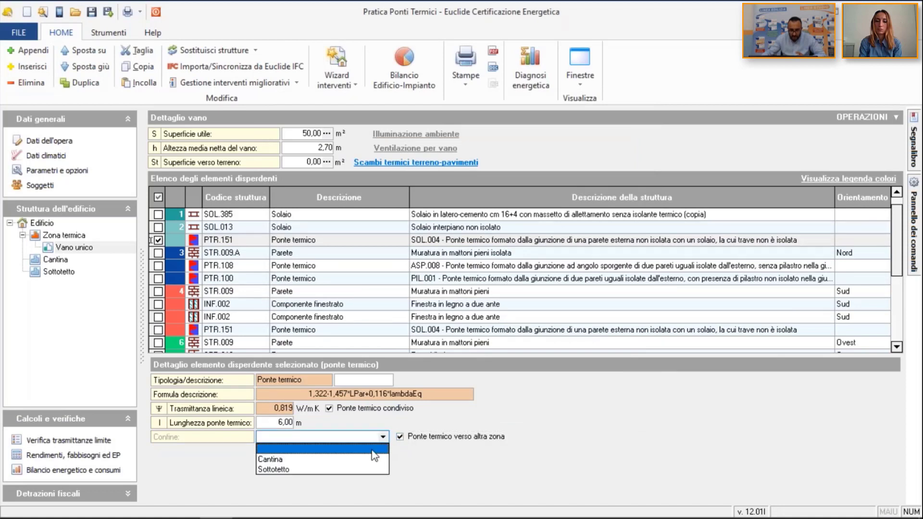
pyautogui.click(360, 470)
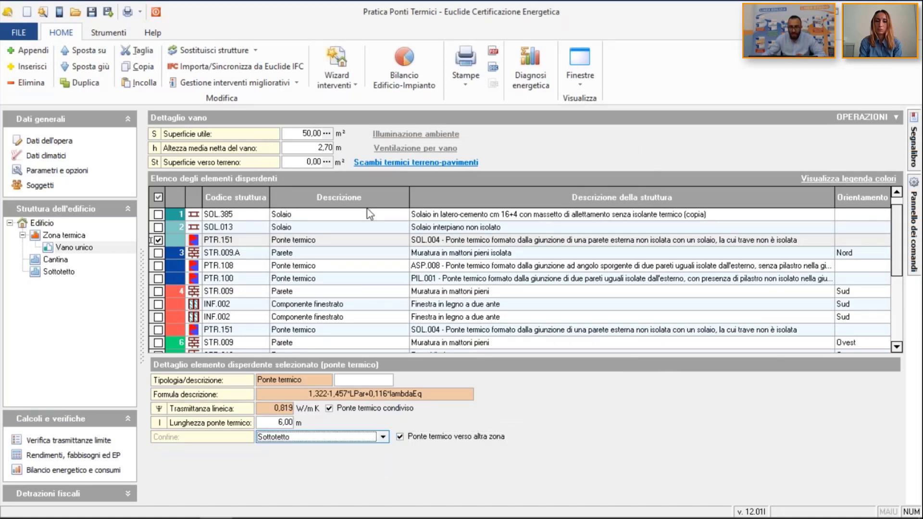
pyautogui.click(367, 243)
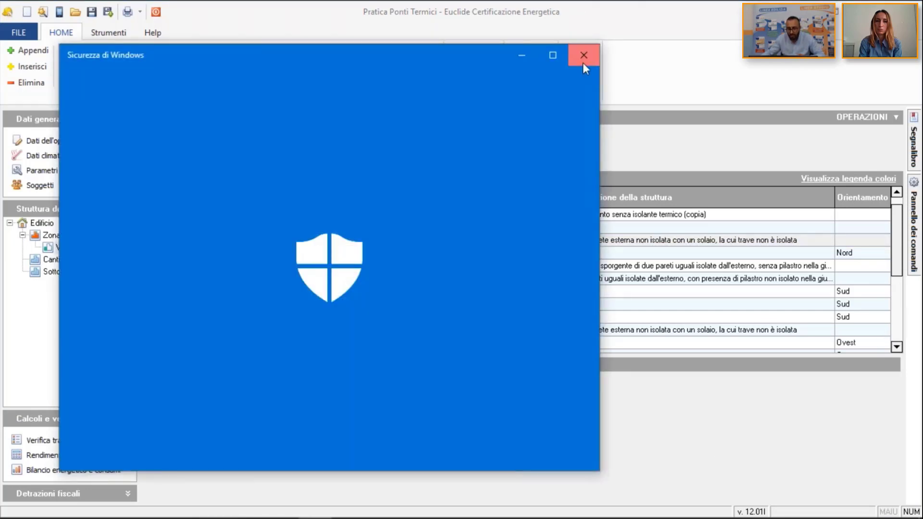
pyautogui.click(584, 56)
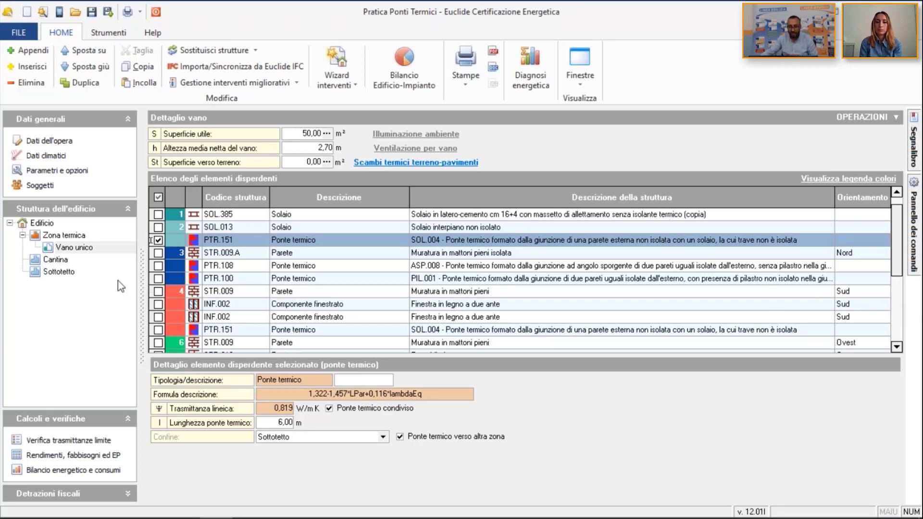
# - Examine the zone type options of the unheated Sottotetto zone and return to Vano unico
pyautogui.click(81, 273)
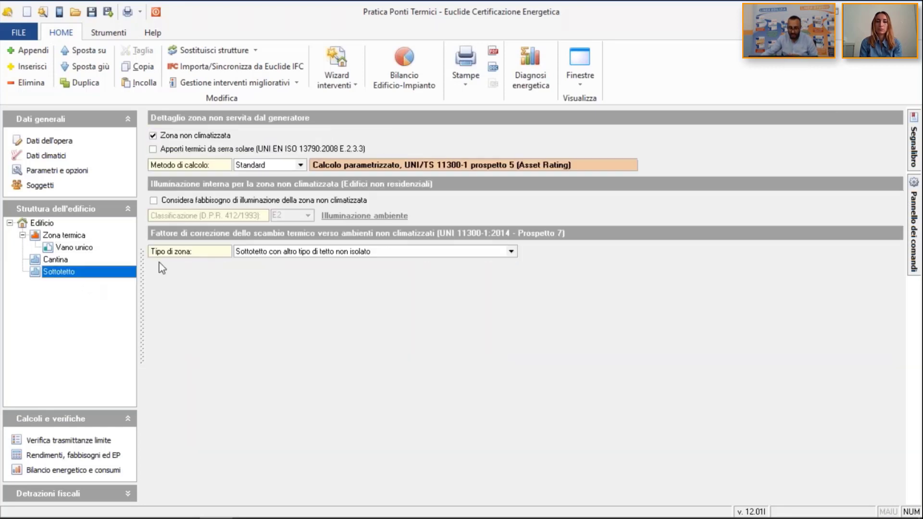
pyautogui.click(285, 253)
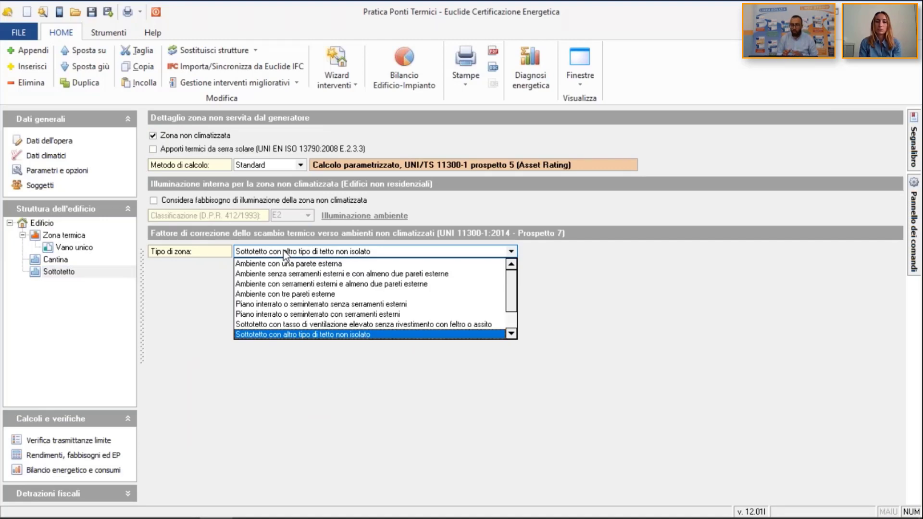
pyautogui.click(85, 249)
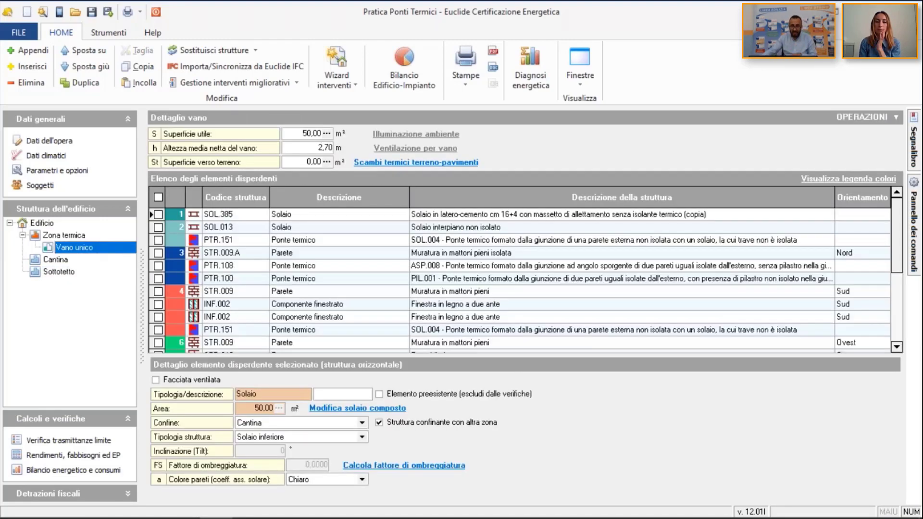
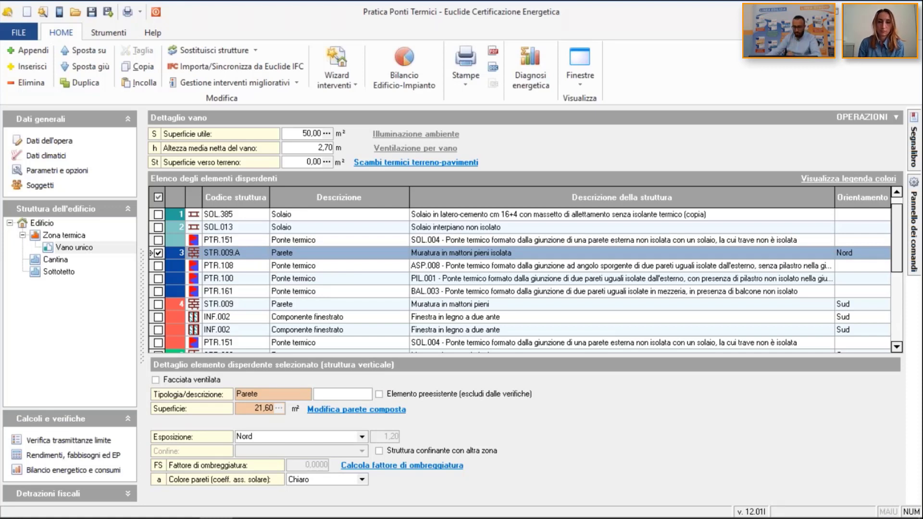
# - Review the thermal bridges in the composite definition of the north-facing wall STR.009.A without changing it
pyautogui.click(219, 240)
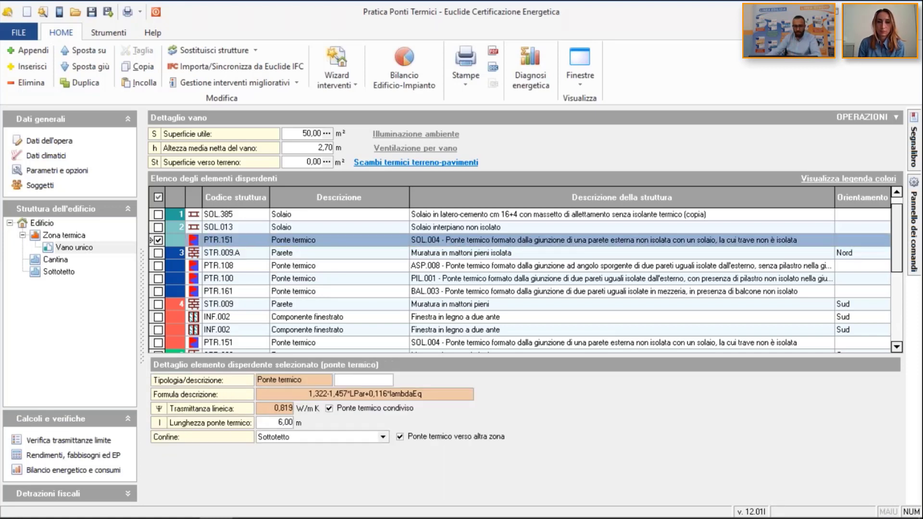
pyautogui.press('Down')
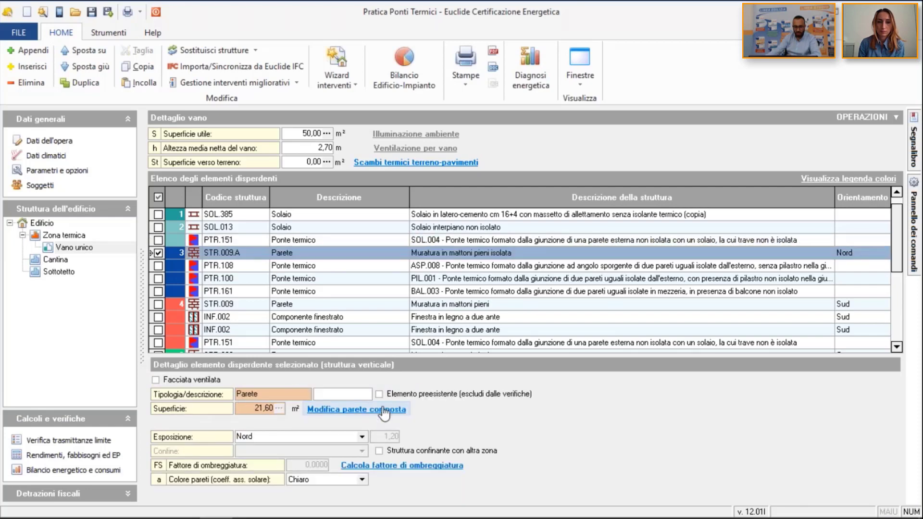
pyautogui.click(385, 411)
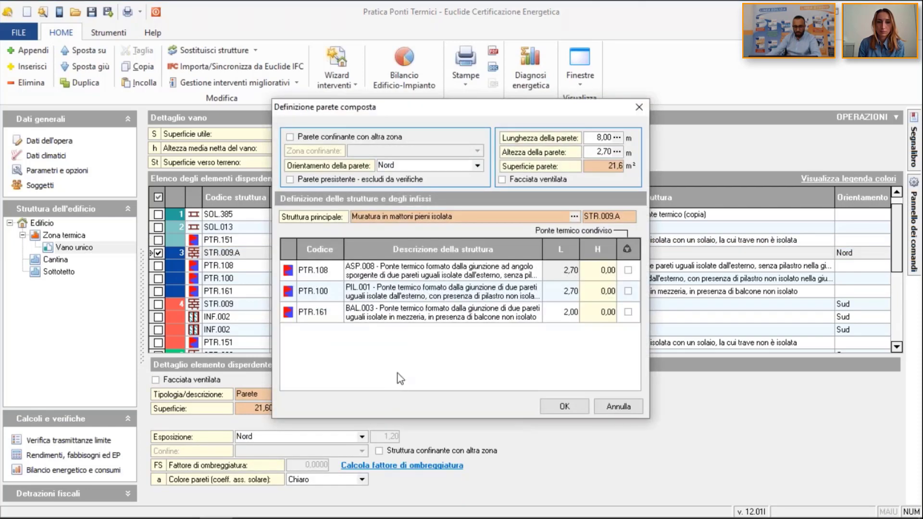
pyautogui.click(636, 407)
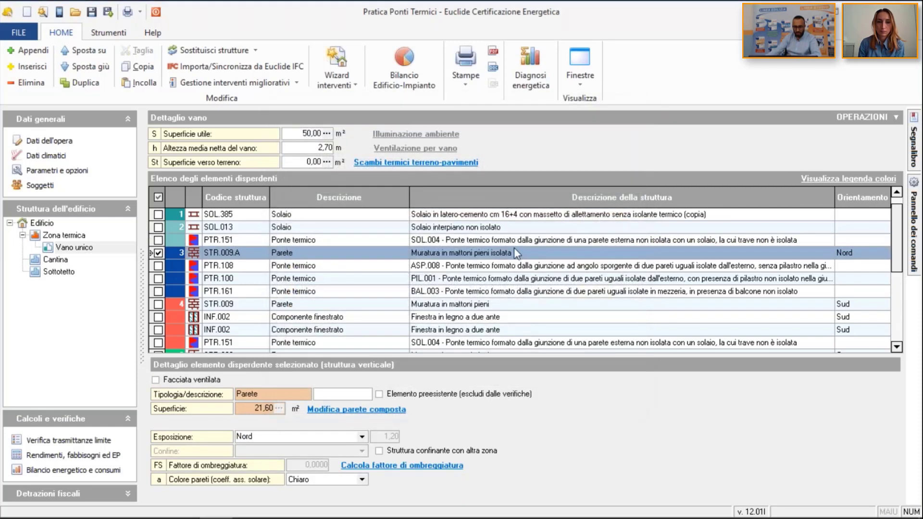
# - Open the composite wall definition of the east-facing insulated brick wall STR.009.A
pyautogui.scroll(-1, 459, 333)
pyautogui.click(460, 337)
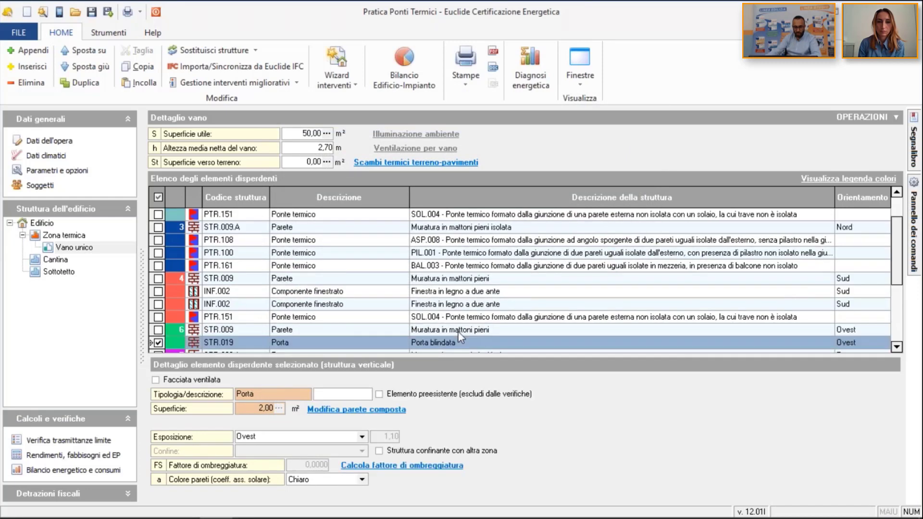
pyautogui.press('Down')
pyautogui.press('Down')
pyautogui.press('Down')
pyautogui.press('Down')
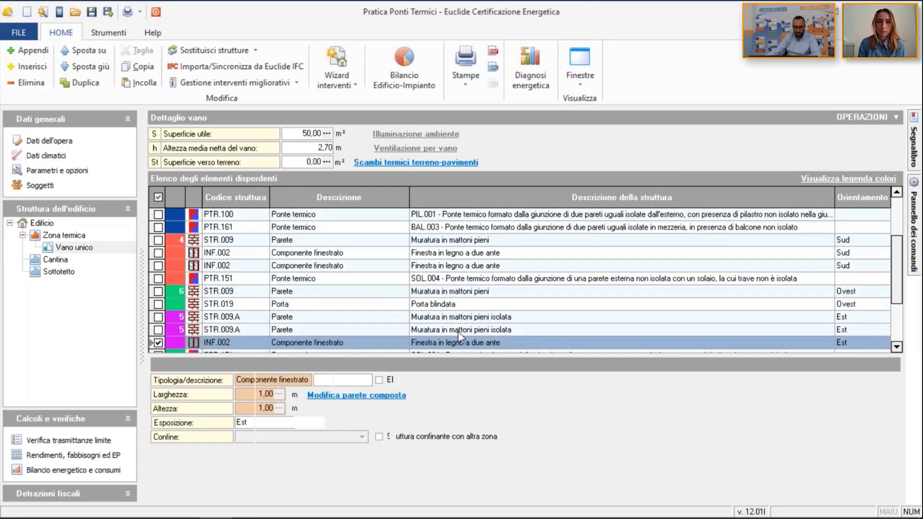
pyautogui.press('Up')
pyautogui.press('Up')
pyautogui.press('Up')
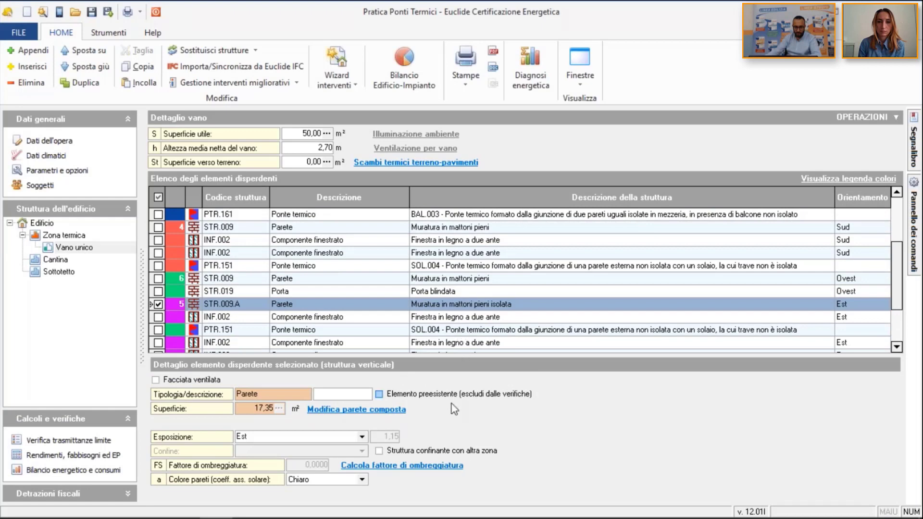
pyautogui.click(403, 412)
pyautogui.rightClick(442, 349)
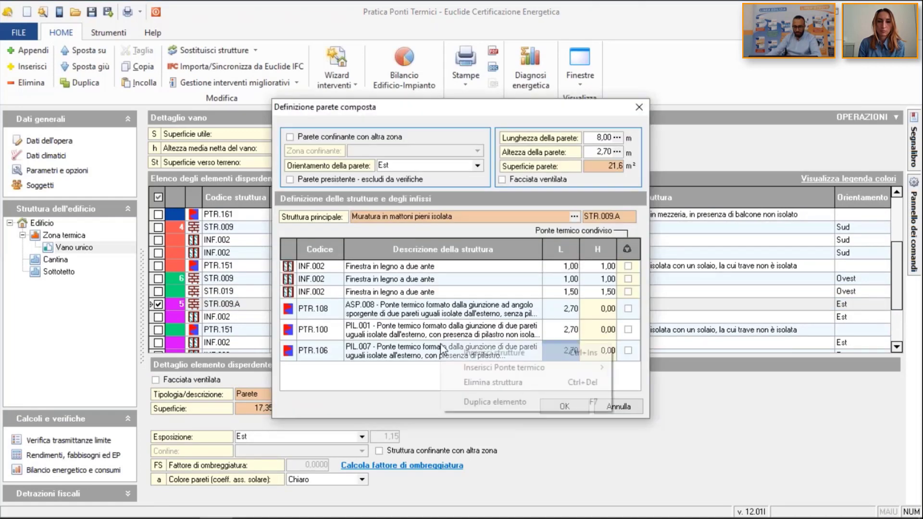
pyautogui.click(467, 353)
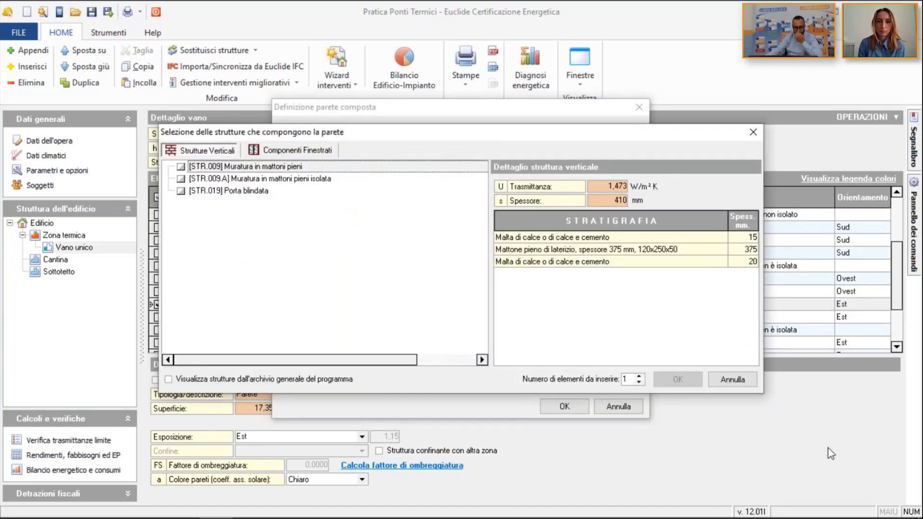
pyautogui.click(731, 379)
# - Start an Abaco thermal bridge for the east wall with type Parete - Serramento, frame position Filo interno and wall insulation Esterno
pyautogui.rightClick(529, 350)
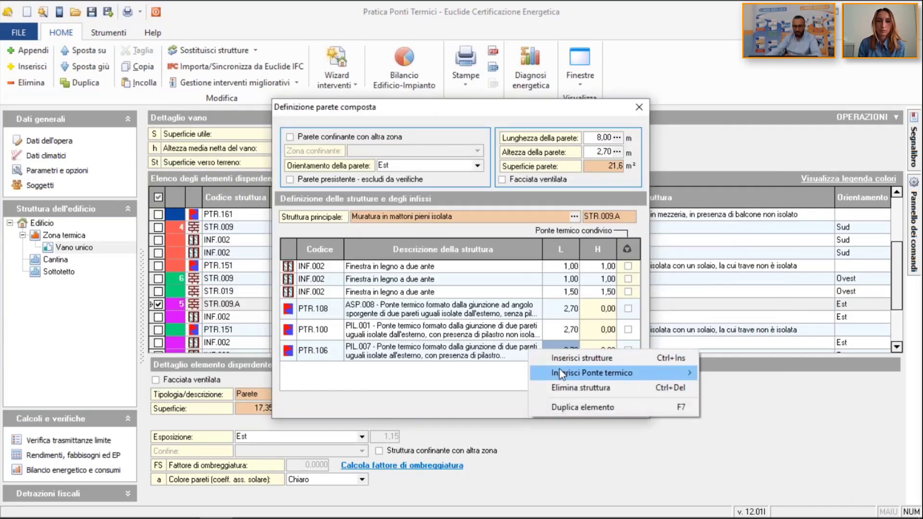
pyautogui.moveTo(557, 368)
pyautogui.click(839, 373)
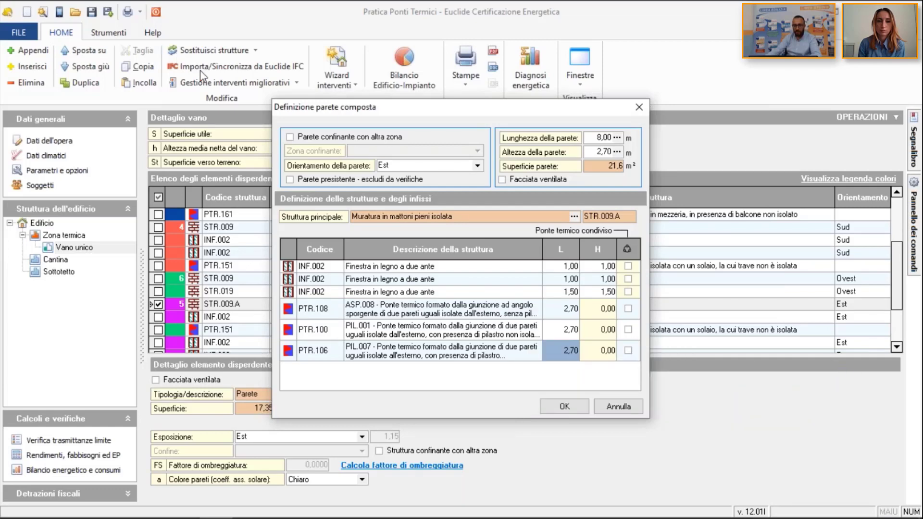
pyautogui.click(423, 181)
pyautogui.scroll(-1, 394, 265)
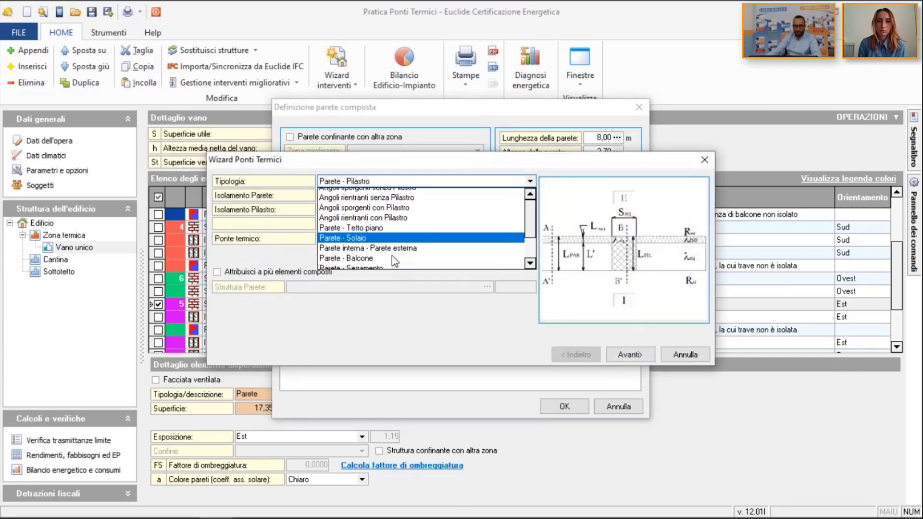
pyautogui.click(390, 244)
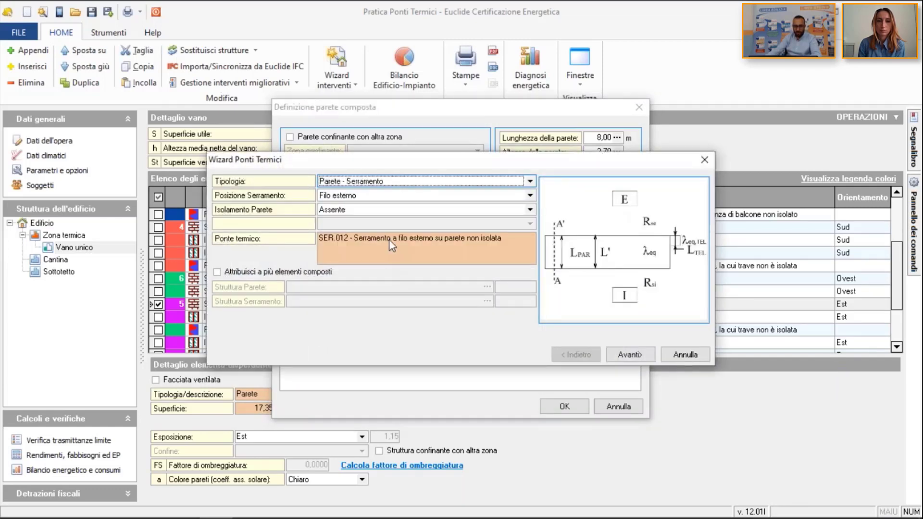
pyautogui.click(366, 201)
pyautogui.click(362, 211)
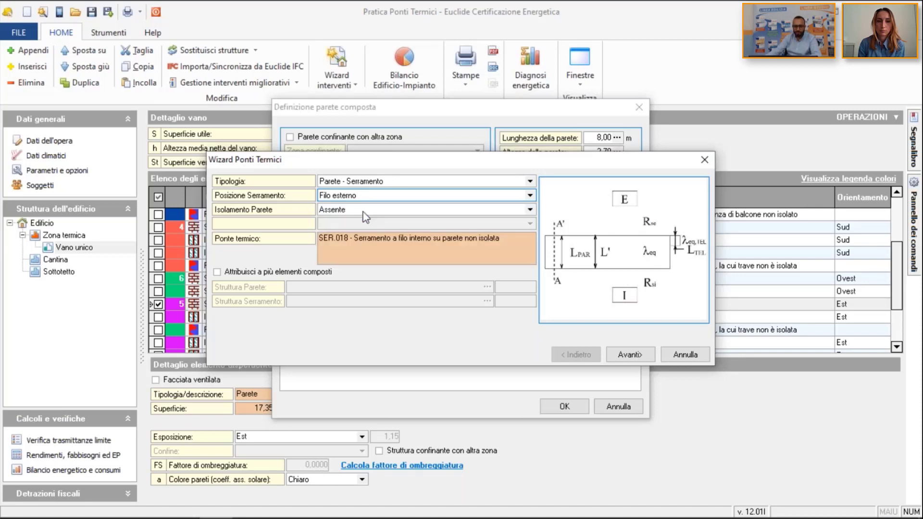
pyautogui.click(363, 211)
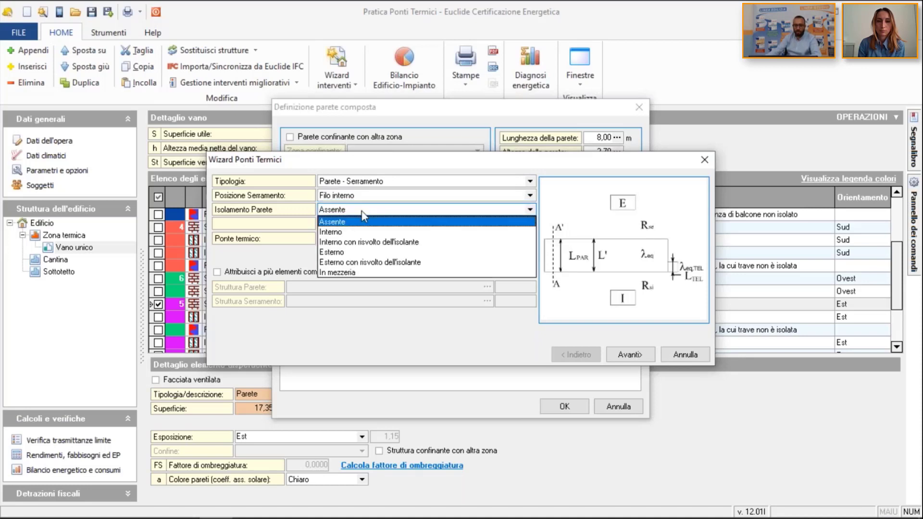
pyautogui.click(365, 253)
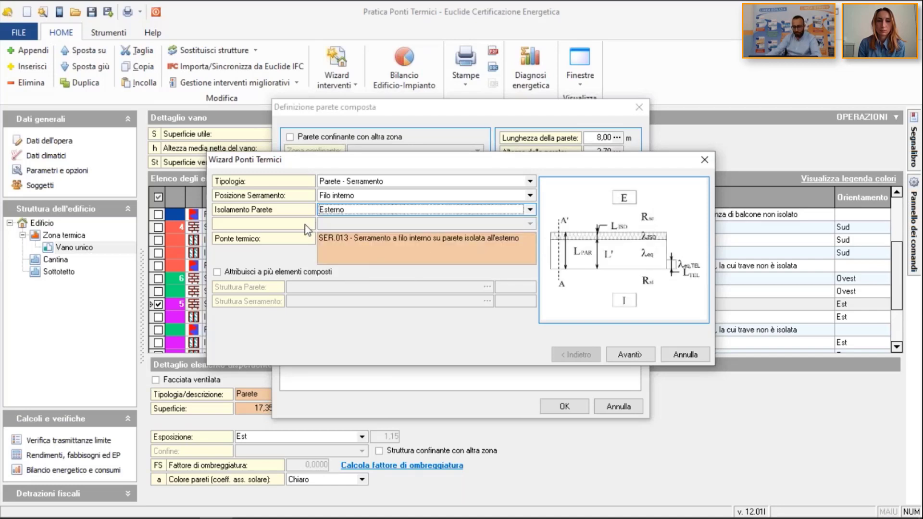
# - Try assigning the SER.013 bridge to several composite elements with window INF.002, and leave the structure selection without accepting it
pyautogui.click(298, 272)
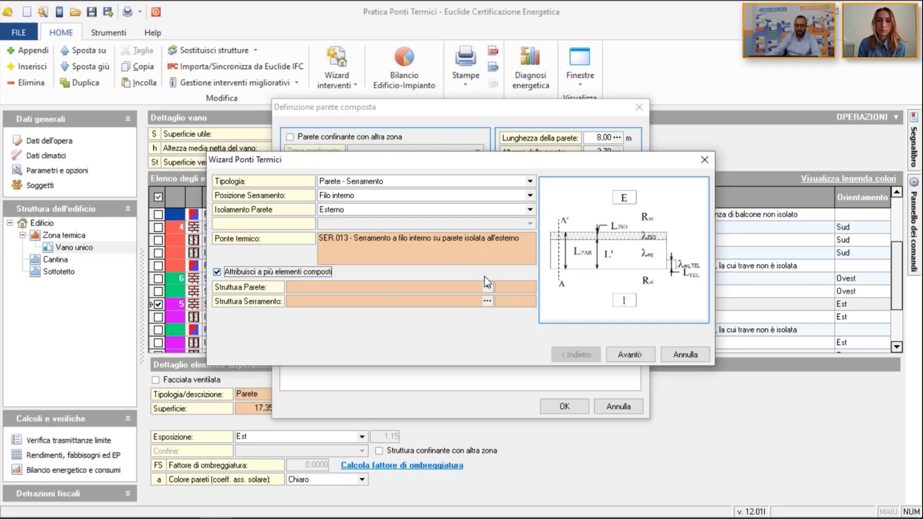
pyautogui.click(487, 302)
pyautogui.click(487, 302)
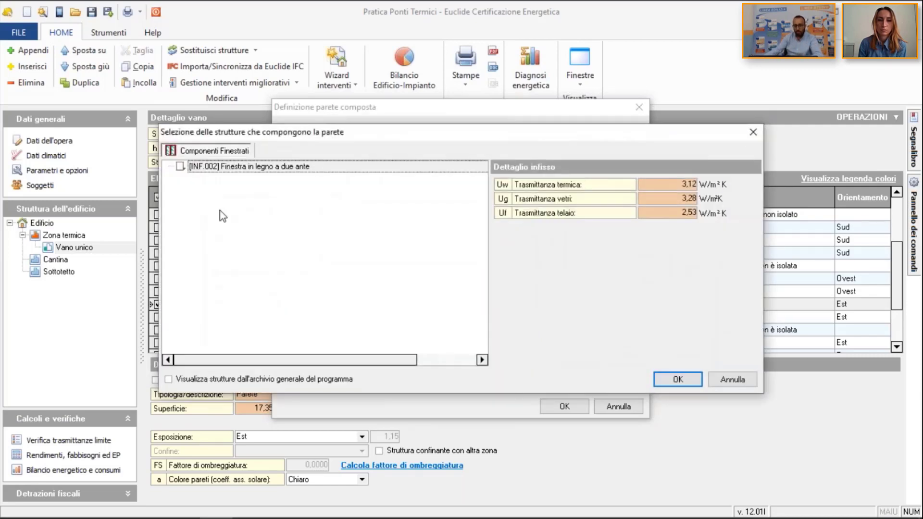
pyautogui.click(280, 169)
pyautogui.moveTo(360, 128); pyautogui.dragTo(423, 347)
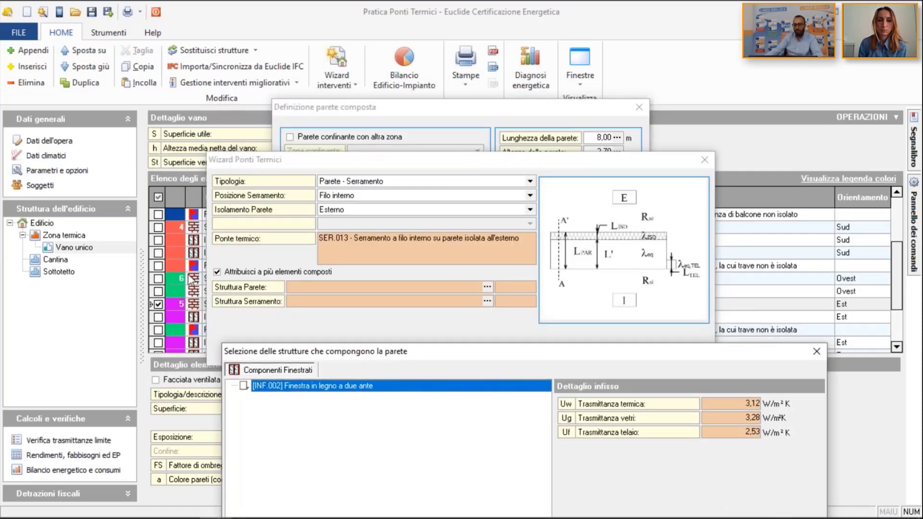
pyautogui.click(816, 352)
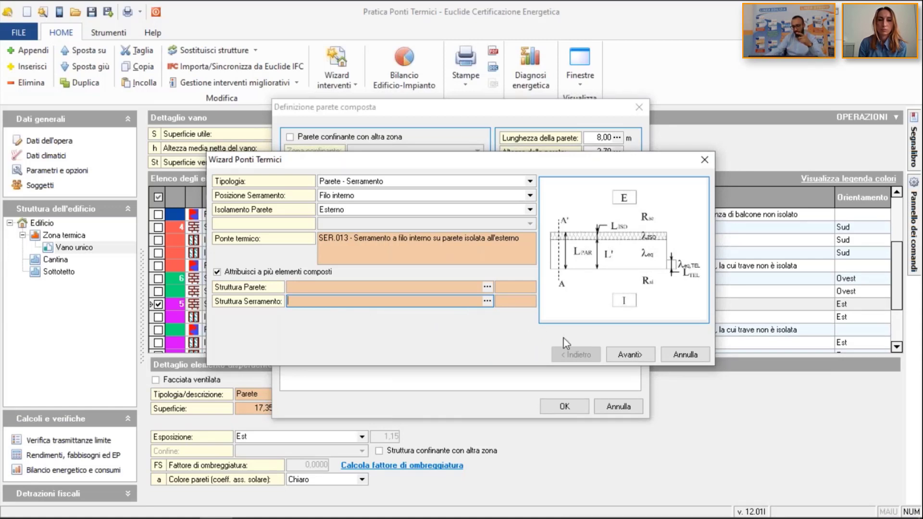
# - Take the SER.013 bridge's frame transmittance from window INF.002 and its wall transmittance from insulated wall STR.009.A
pyautogui.click(630, 355)
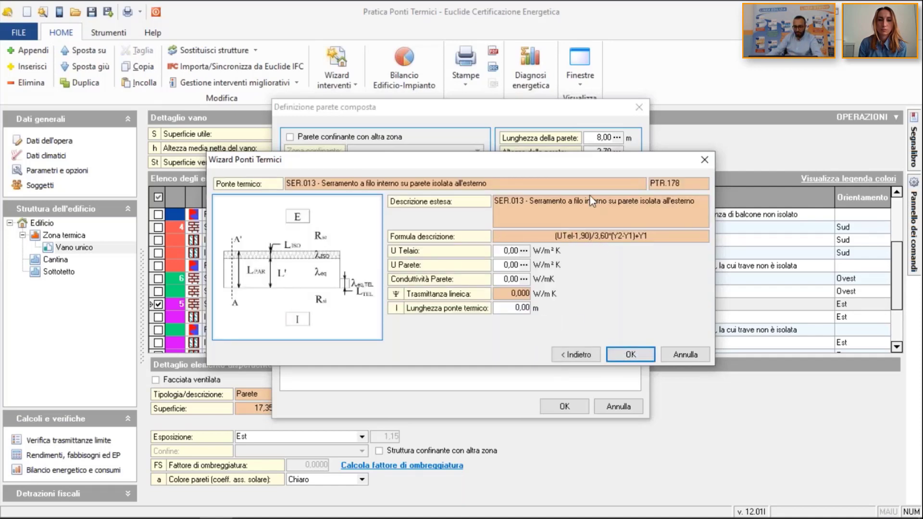
pyautogui.moveTo(573, 160); pyautogui.dragTo(544, 101)
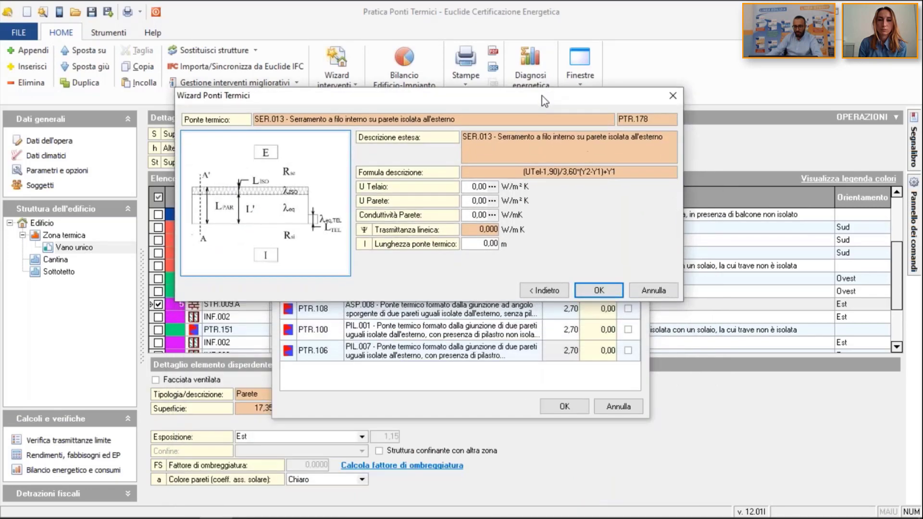
pyautogui.click(493, 187)
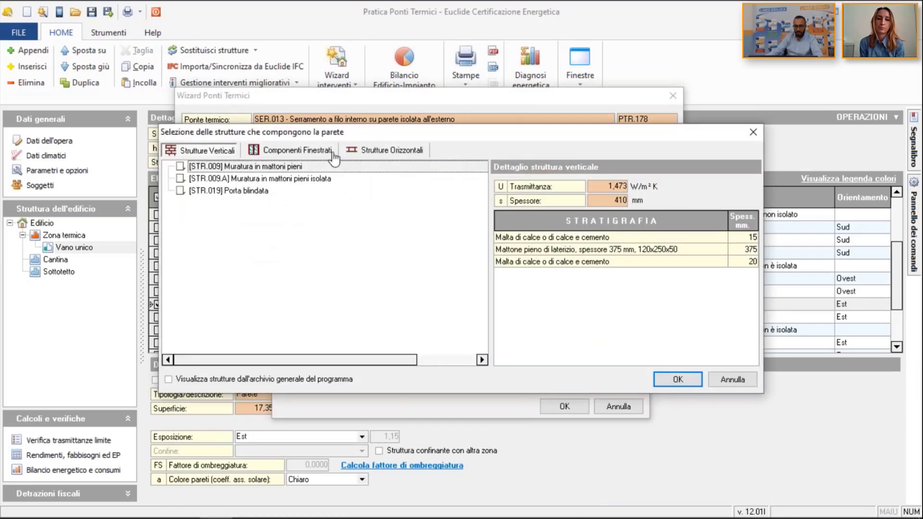
pyautogui.click(317, 151)
pyautogui.doubleClick(345, 168)
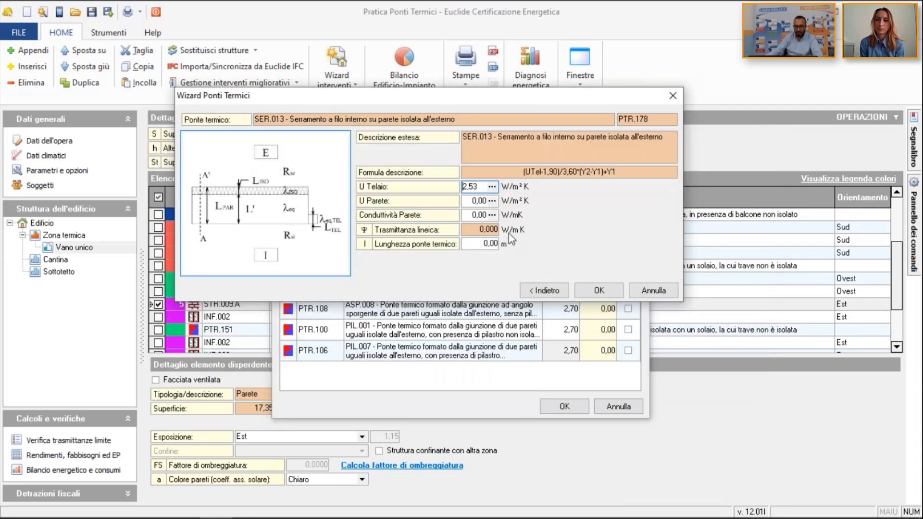
pyautogui.click(493, 201)
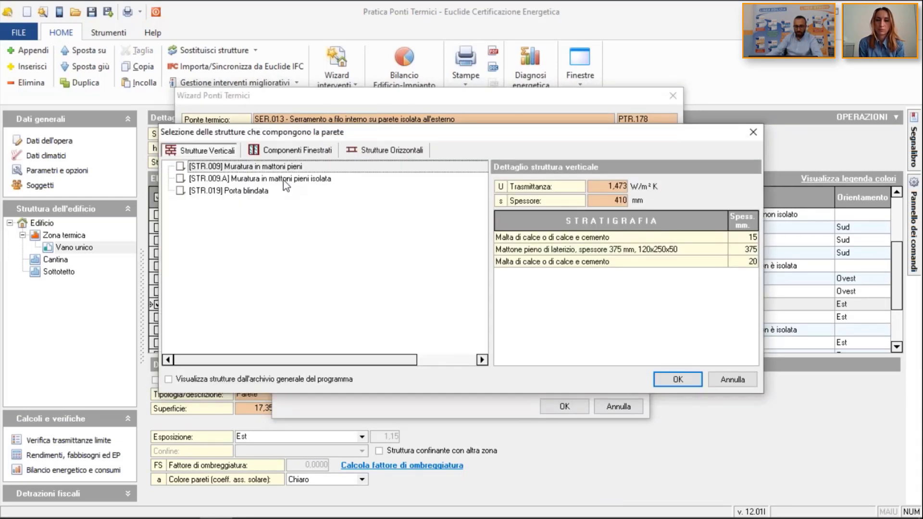
pyautogui.doubleClick(283, 179)
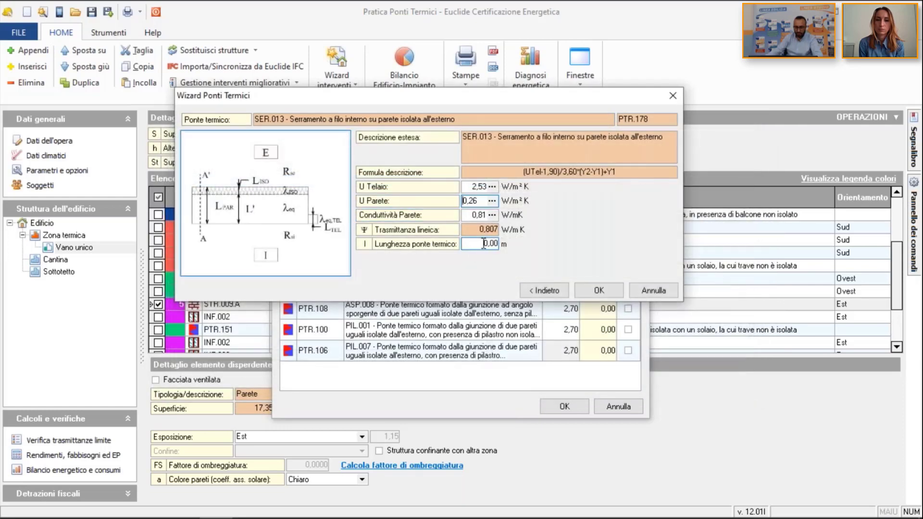
# - Set the SER.013 bridge length to 4 m and add it to the east wall
pyautogui.moveTo(483, 92); pyautogui.dragTo(501, 250)
pyautogui.moveTo(556, 67); pyautogui.dragTo(553, 17)
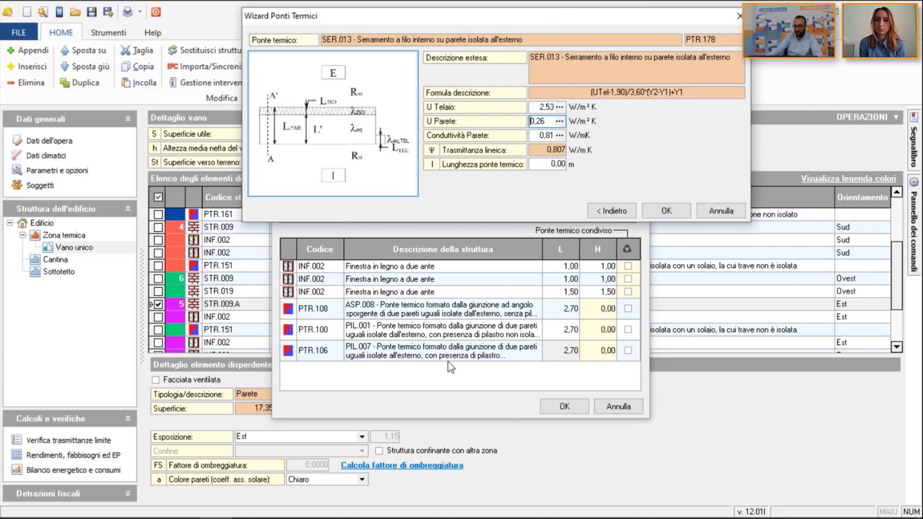
pyautogui.click(541, 166)
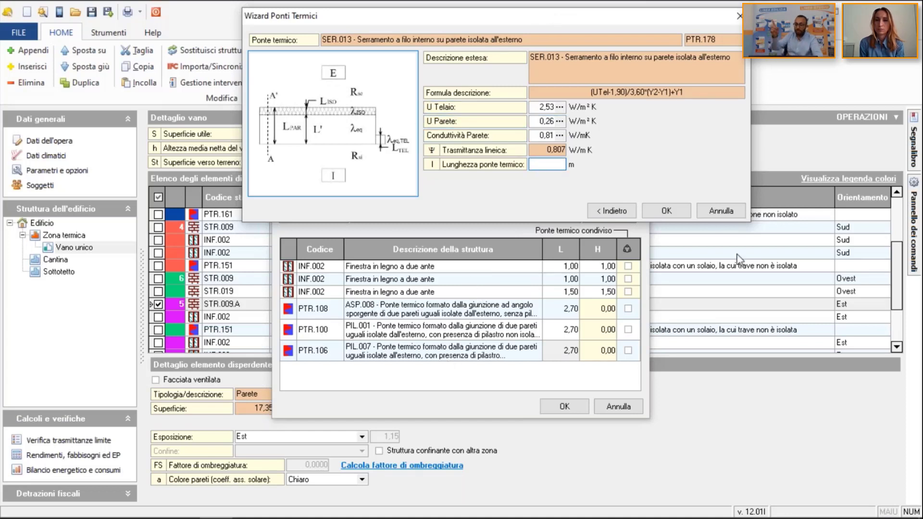
pyautogui.write('4')
pyautogui.click(680, 211)
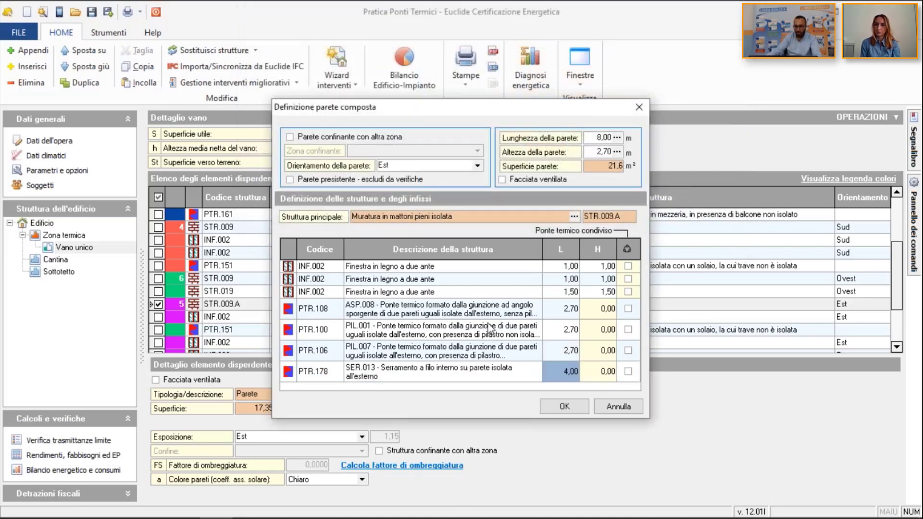
# - Duplicate the SER.013 window bridge twice in the east wall, giving one bridge per window
pyautogui.click(472, 270)
pyautogui.click(480, 377)
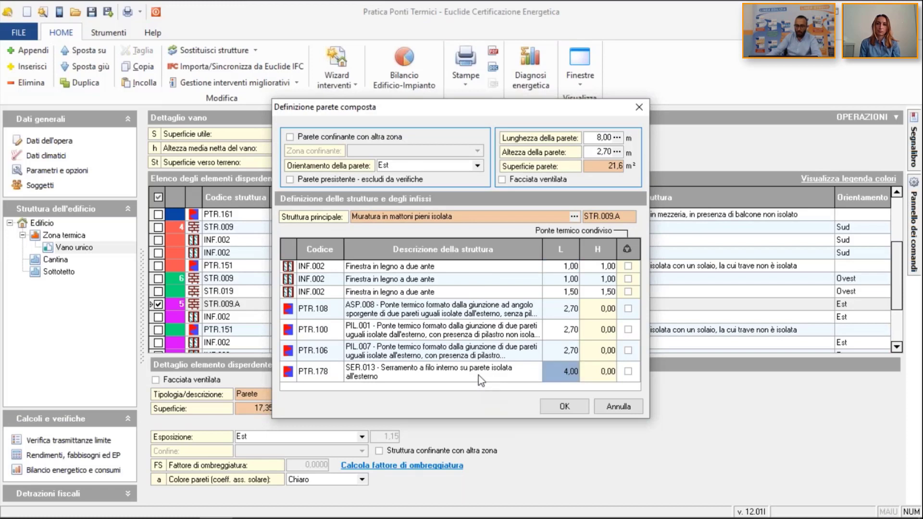
pyautogui.rightClick(480, 377)
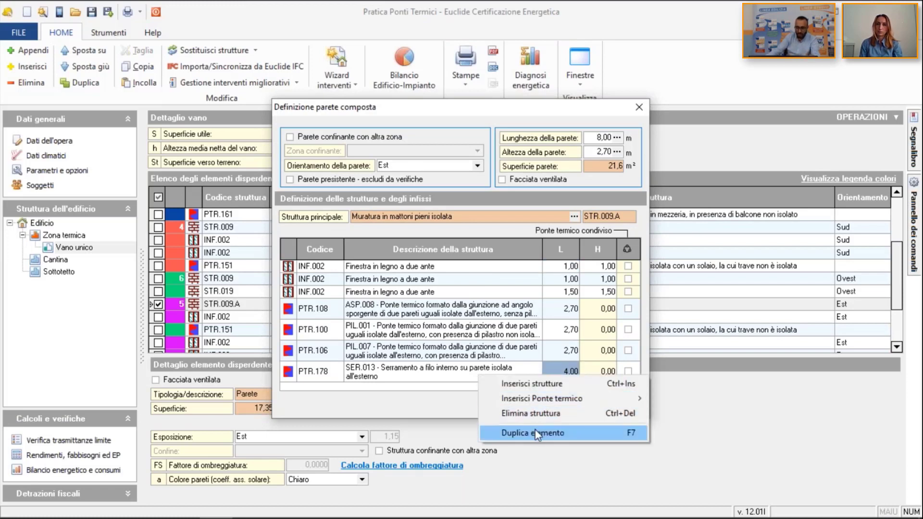
pyautogui.click(537, 434)
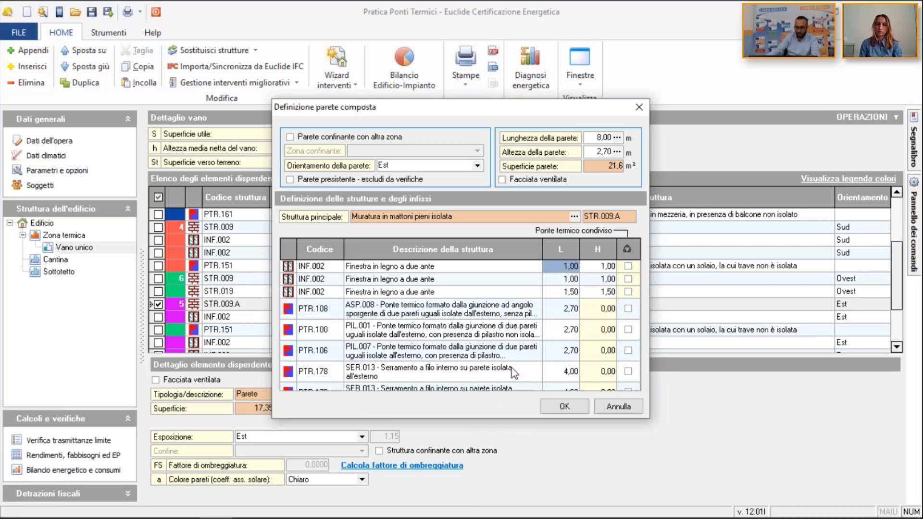
pyautogui.rightClick(511, 384)
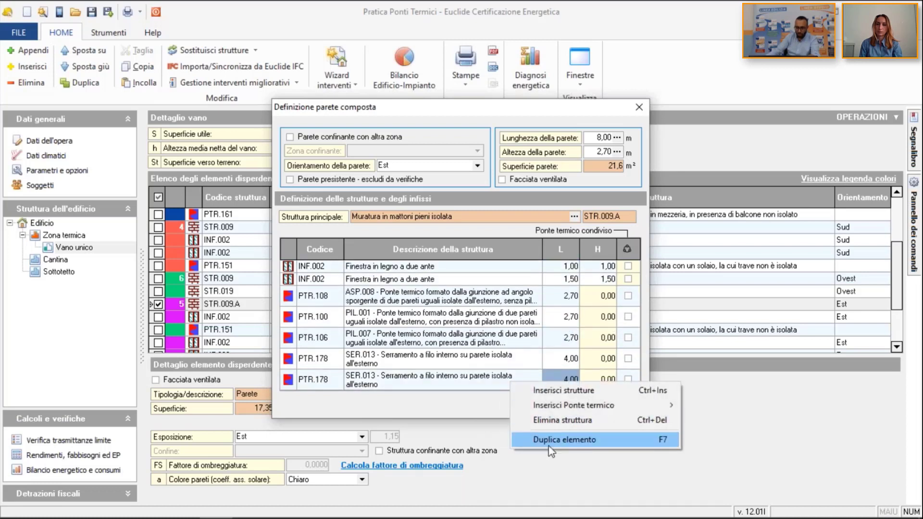
pyautogui.click(551, 440)
# - Set the last SER.013 copy's length to 6 m, check the bridges against the windows and confirm the east wall definition
pyautogui.press('Up')
pyautogui.press('Up')
pyautogui.press('Up')
pyautogui.press('Up')
pyautogui.press('Up')
pyautogui.press('Up')
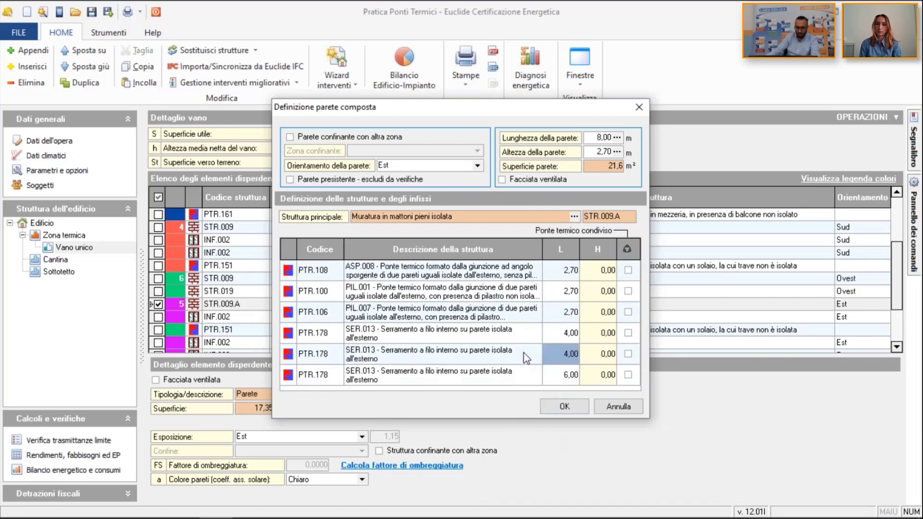
pyautogui.press('Up')
pyautogui.press('Up')
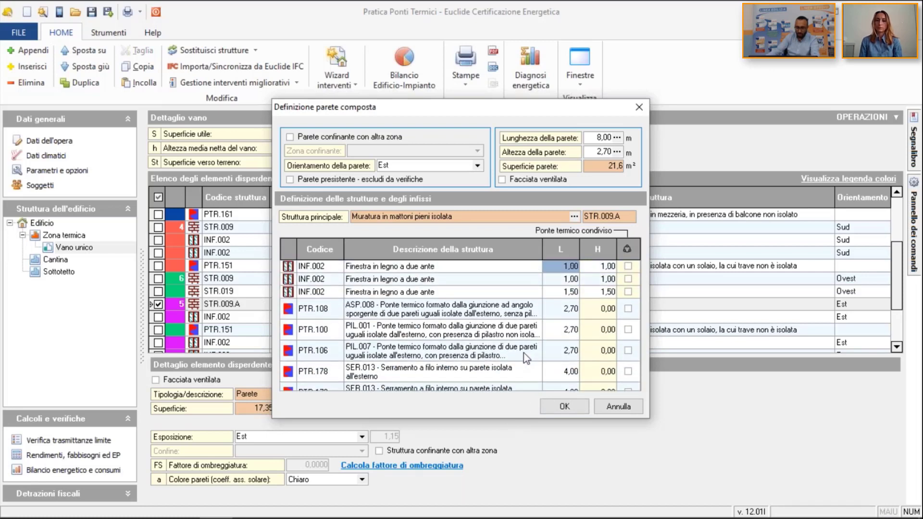
pyautogui.press('Down')
pyautogui.press('Down')
pyautogui.press('Up')
pyautogui.press('Up')
pyautogui.press('Down')
pyautogui.press('Down')
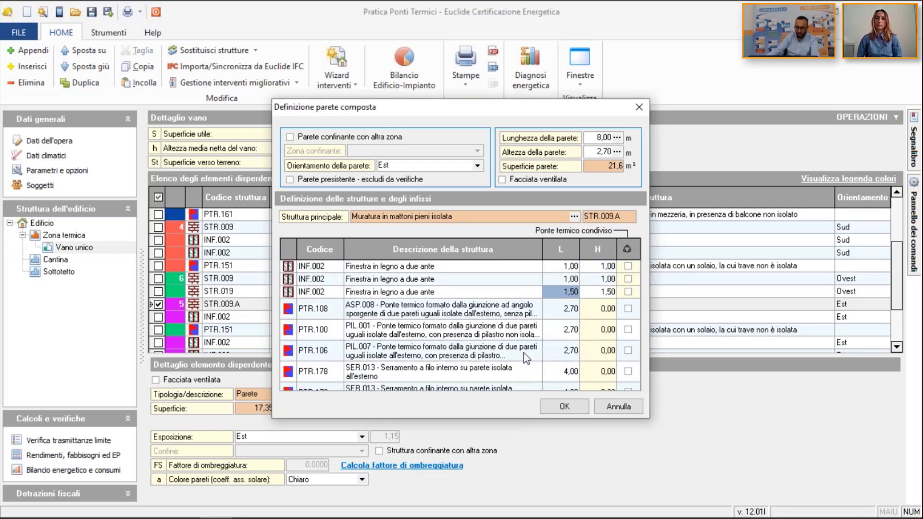
pyautogui.press('Down')
pyautogui.click(555, 401)
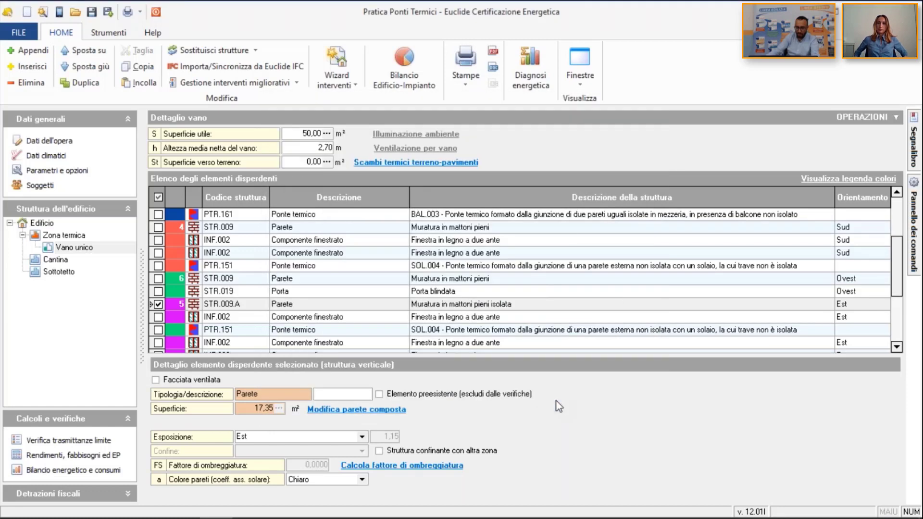
# - In the south wall's composite definition, start an Abaco thermal bridge of type Parete - Serramento with the frame at Filo esterno
pyautogui.click(381, 231)
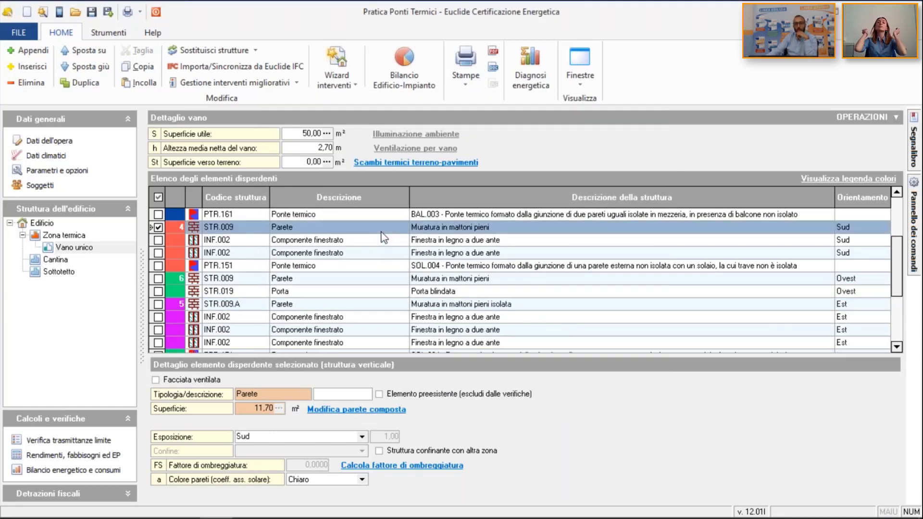
pyautogui.click(381, 409)
pyautogui.rightClick(462, 319)
pyautogui.moveTo(528, 340)
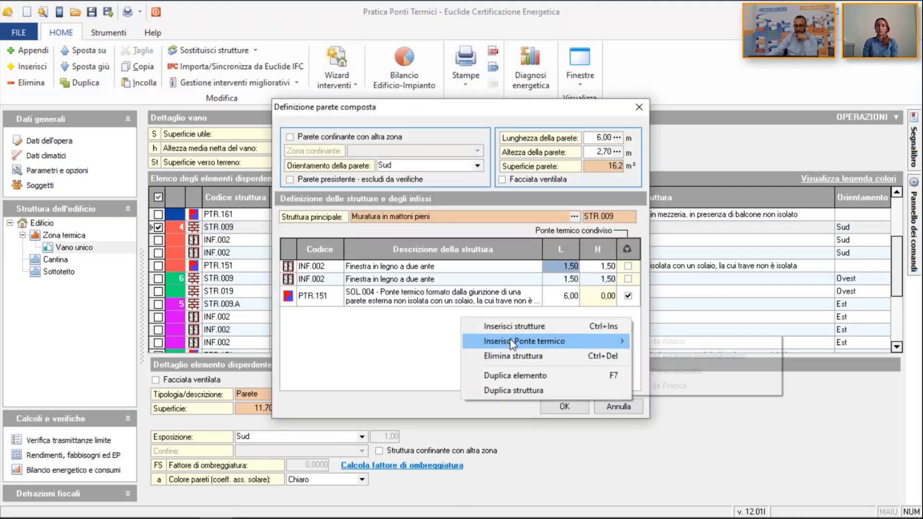
pyautogui.click(666, 342)
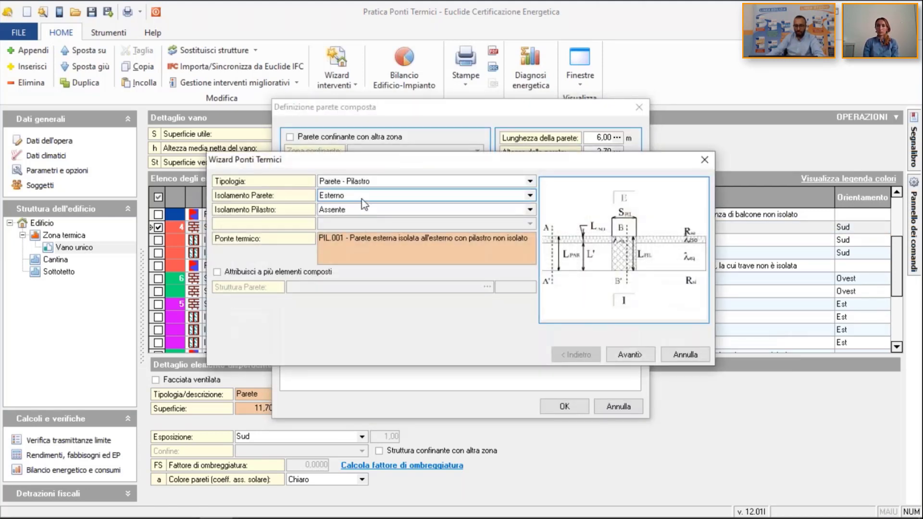
pyautogui.click(379, 182)
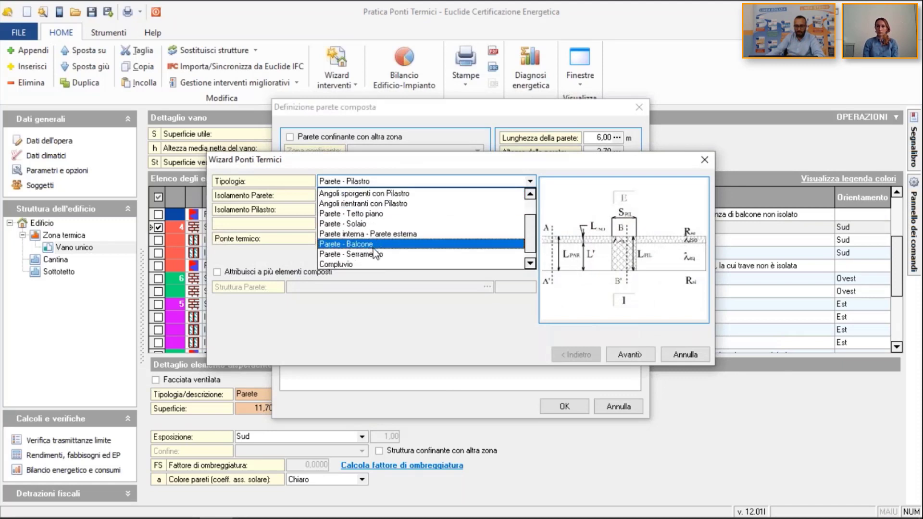
pyautogui.click(375, 254)
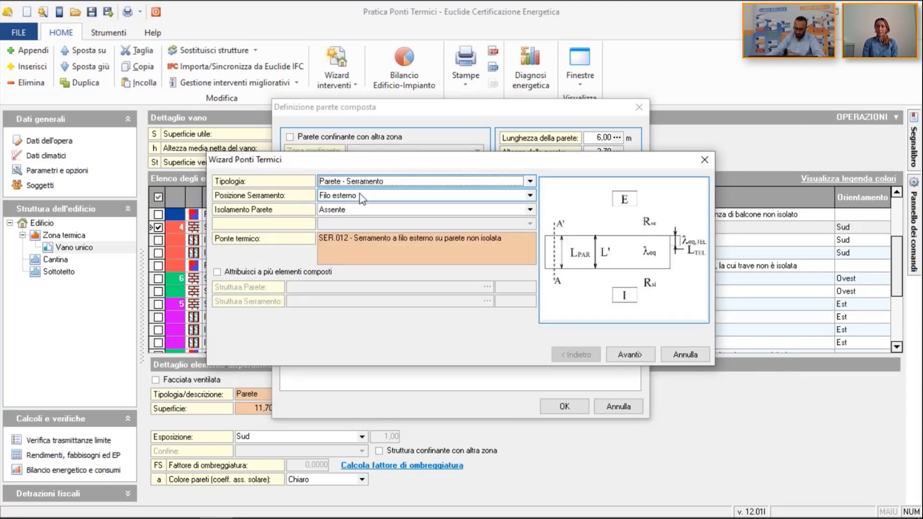
pyautogui.click(362, 197)
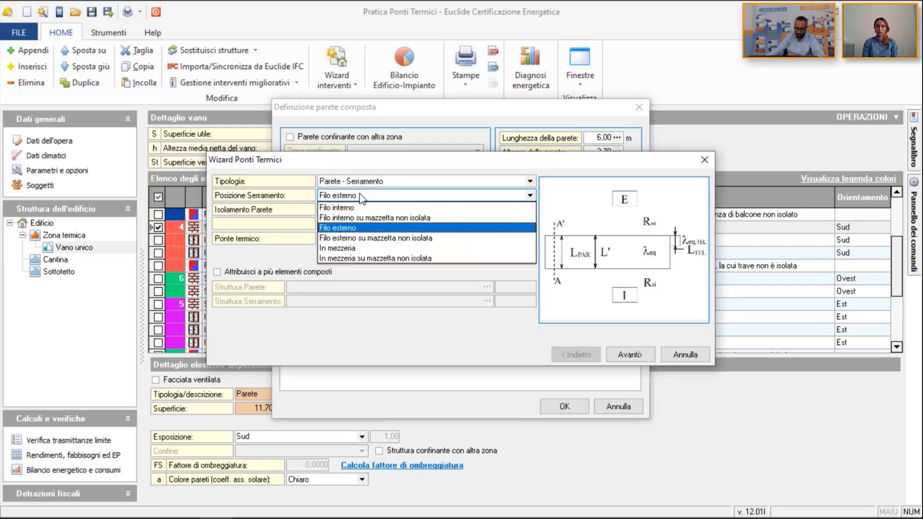
pyautogui.click(361, 229)
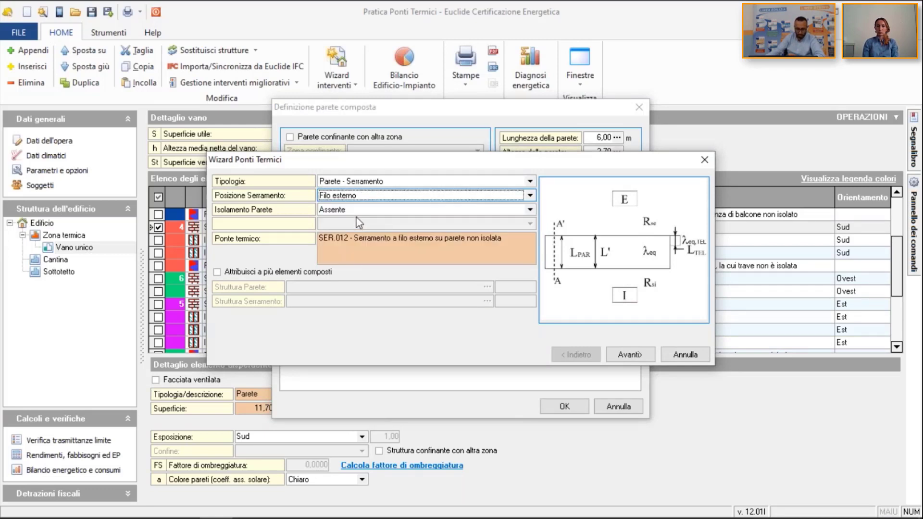
# - Give the SER.012 window bridge a length of 1 m and add it to the south wall
pyautogui.click(629, 354)
pyautogui.click(514, 308)
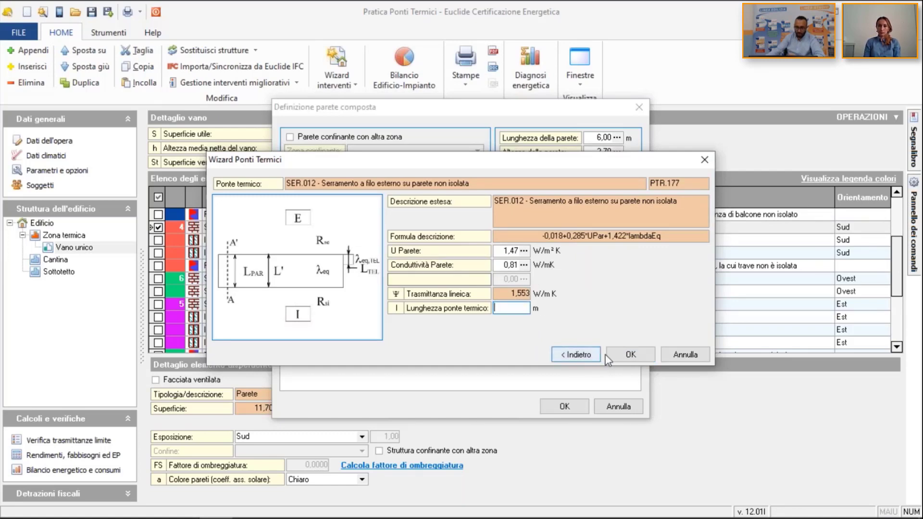
pyautogui.write('1')
pyautogui.click(623, 354)
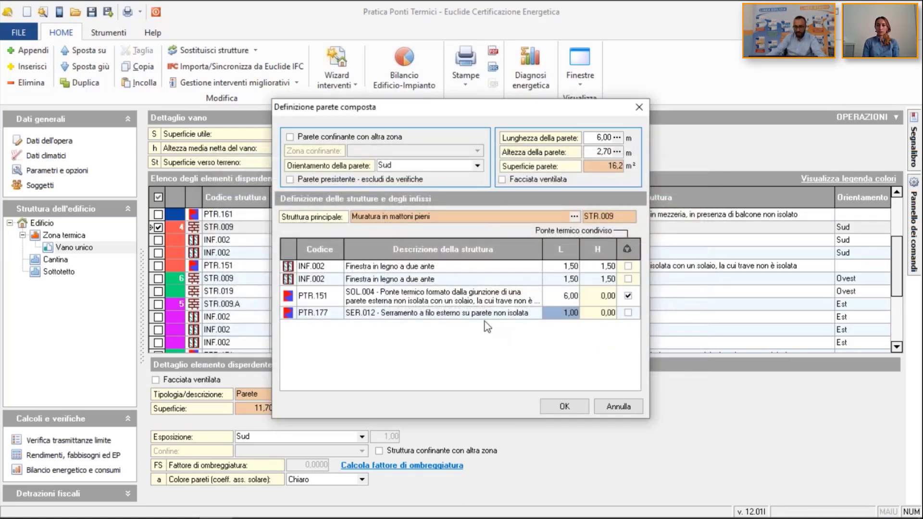
# - Set the SER.012 bridge's length to 12 m to cover both windows and confirm the south wall definition
pyautogui.press('Up')
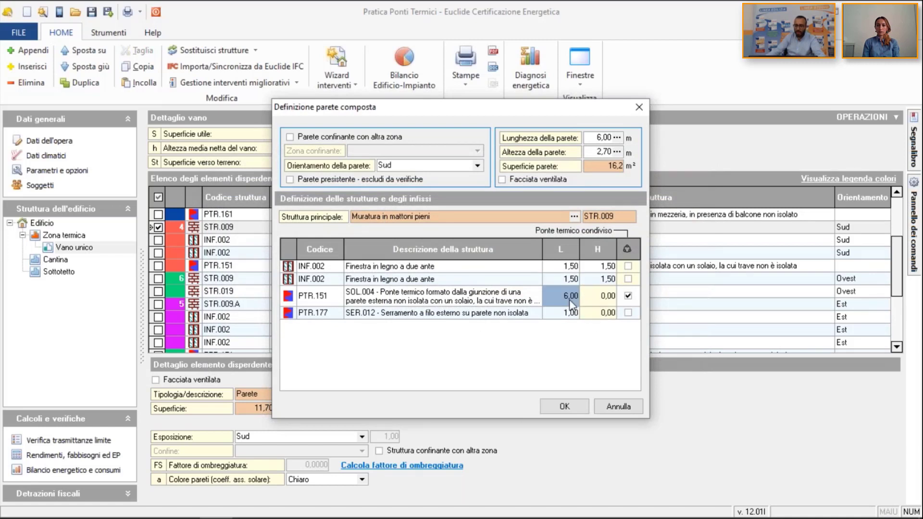
pyautogui.click(568, 314)
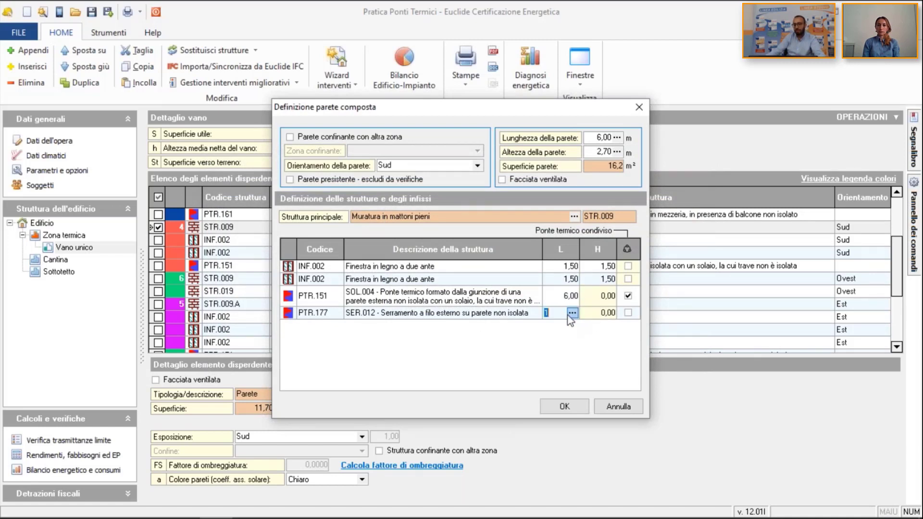
pyautogui.click(575, 313)
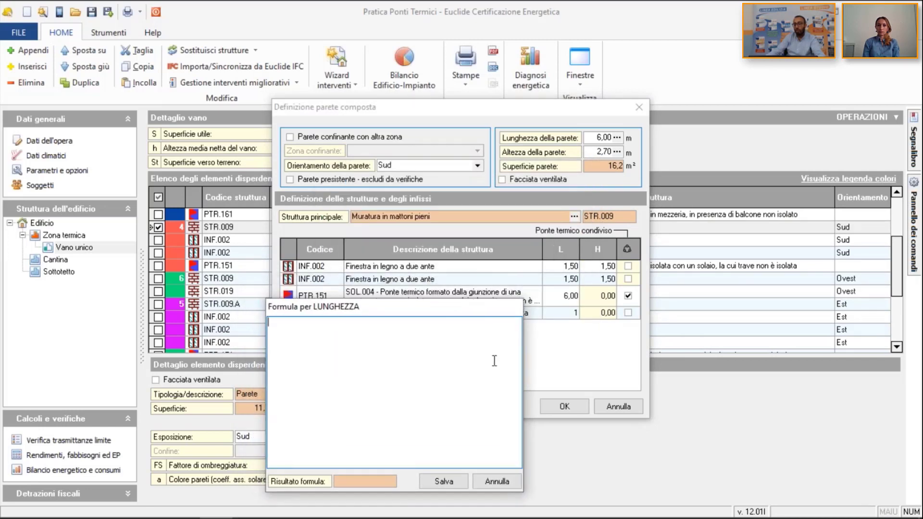
pyautogui.click(497, 482)
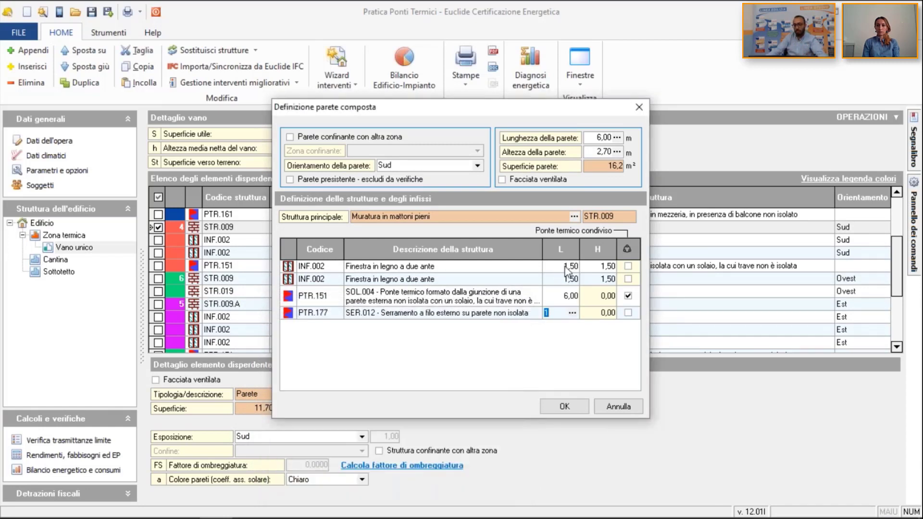
pyautogui.write('12')
pyautogui.press('Up')
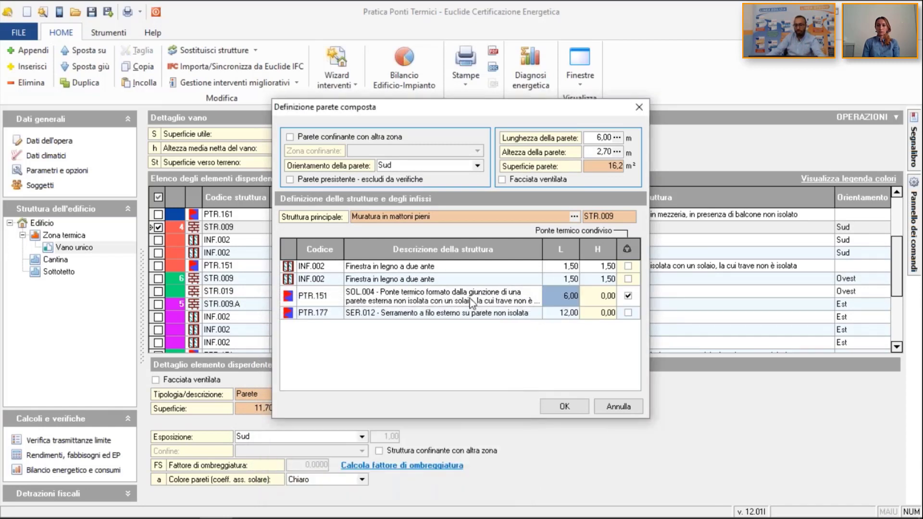
pyautogui.press('Down')
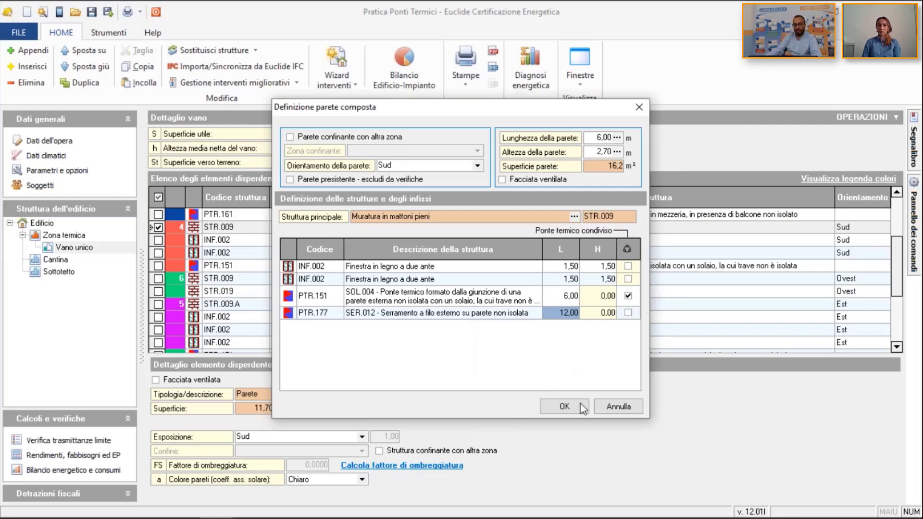
pyautogui.click(563, 407)
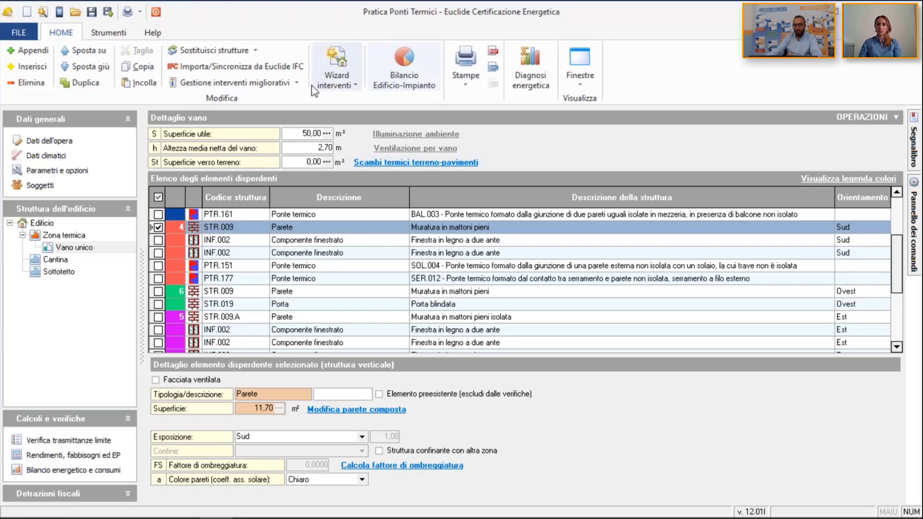
# - Look over the intervention types offered by the guided envelope wizard and close it
pyautogui.click(336, 82)
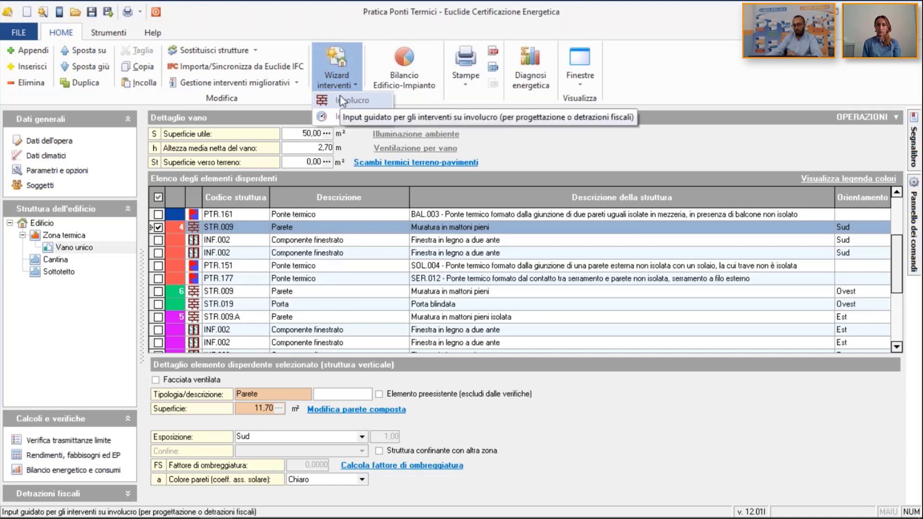
pyautogui.click(340, 99)
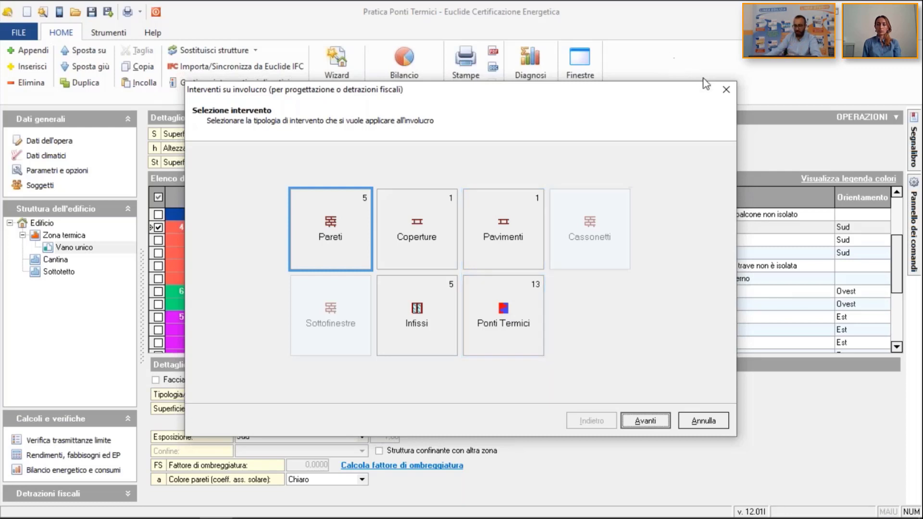
pyautogui.click(723, 91)
# - Try an envelope intervention replacing thermal bridge SOL.004 (PTR.151) with one from the Abaco, and cancel the wizard
pyautogui.click(344, 77)
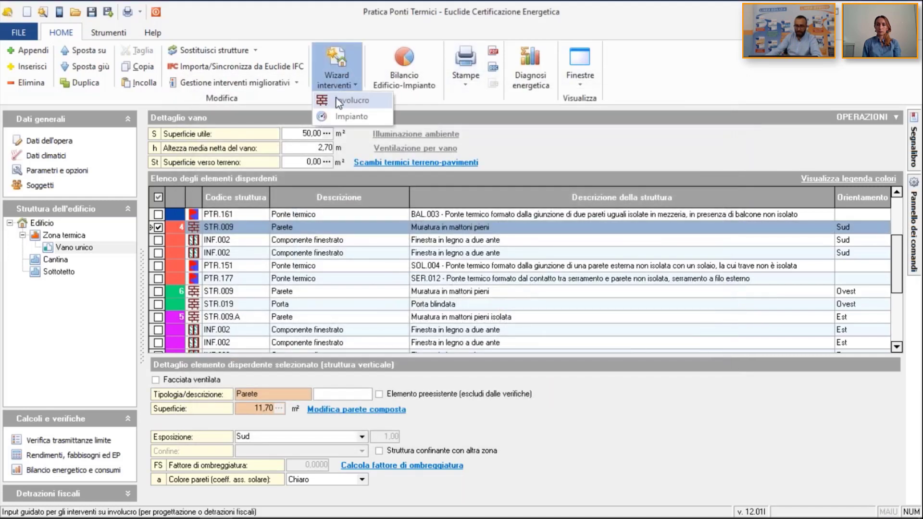
pyautogui.click(339, 101)
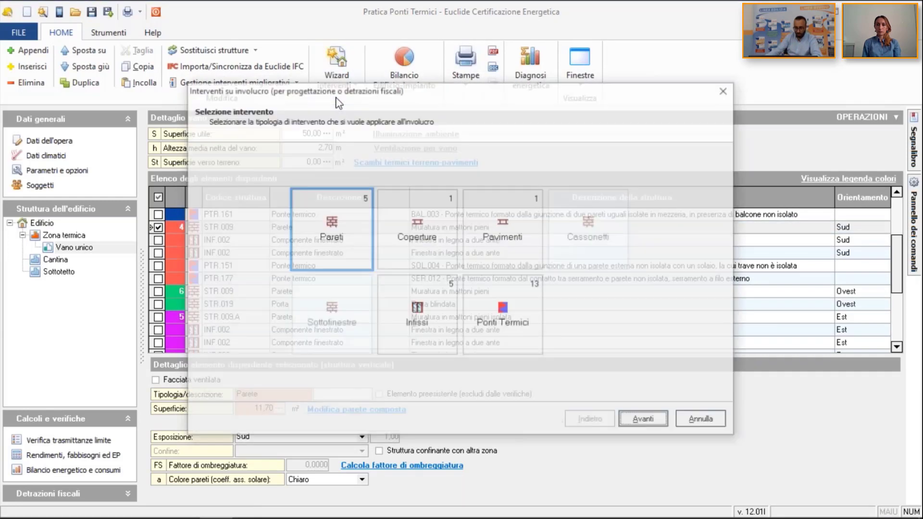
pyautogui.click(643, 422)
pyautogui.click(665, 158)
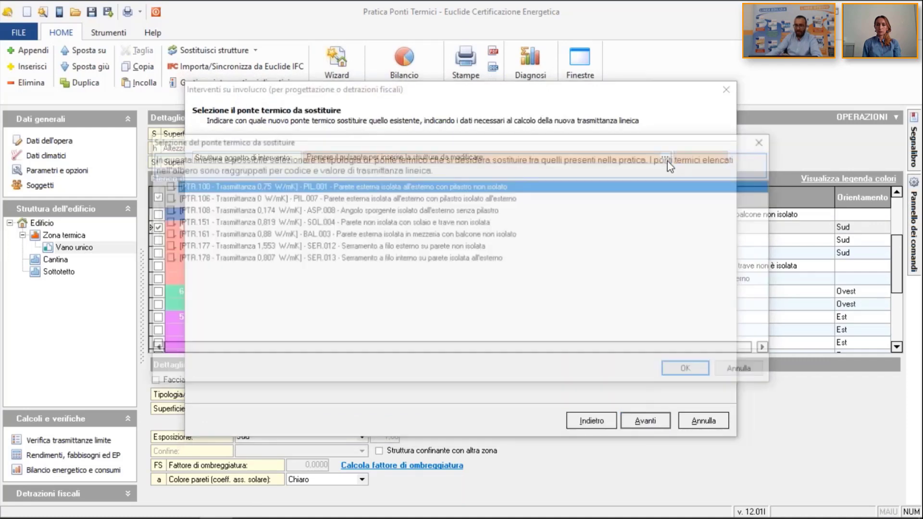
pyautogui.click(354, 221)
pyautogui.doubleClick(354, 221)
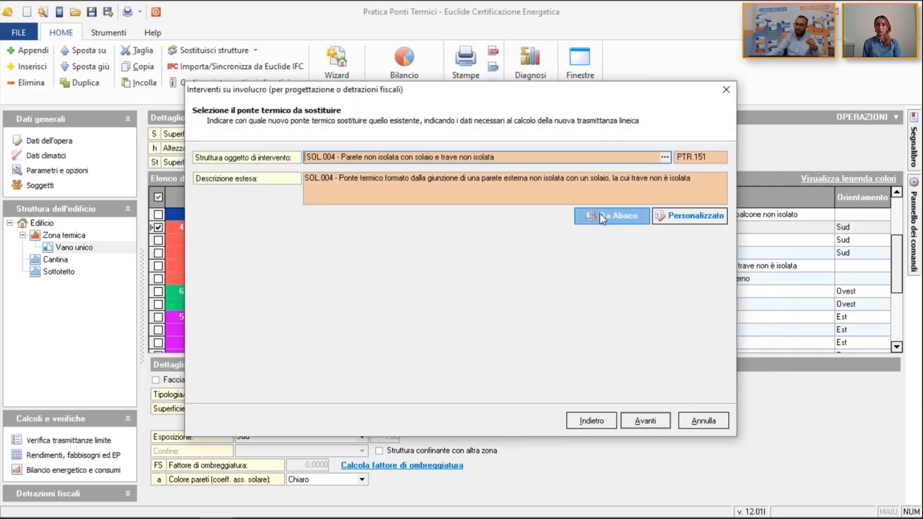
pyautogui.click(602, 217)
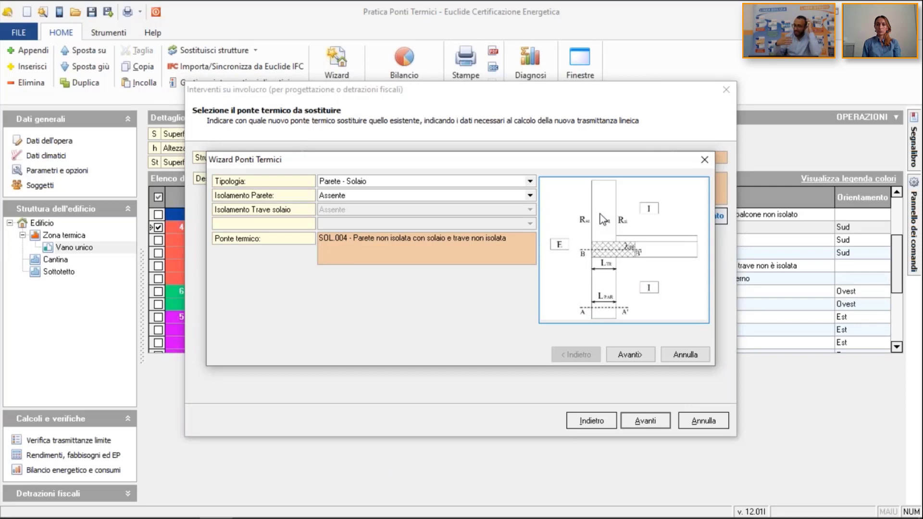
pyautogui.click(679, 355)
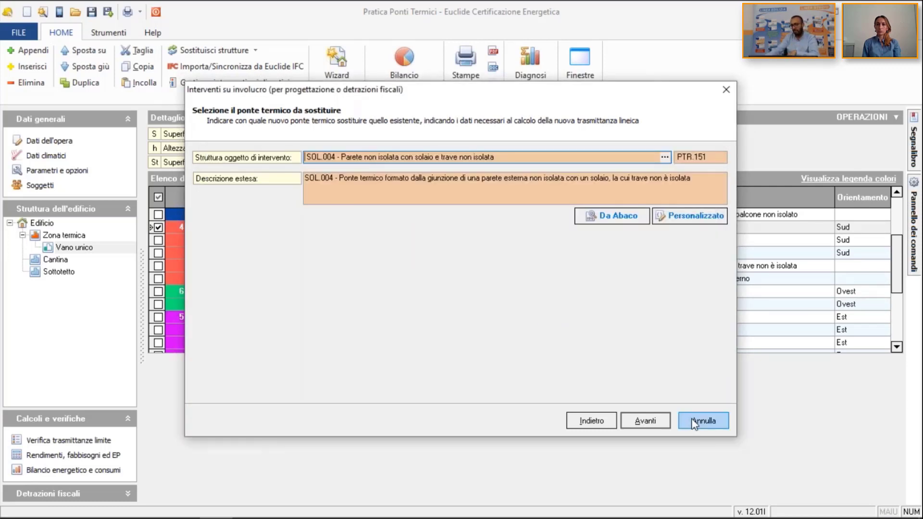
pyautogui.click(693, 421)
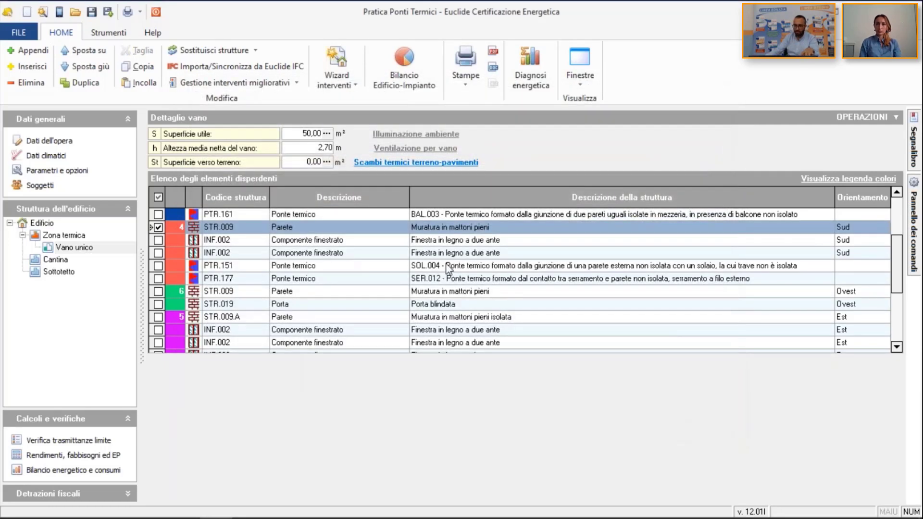